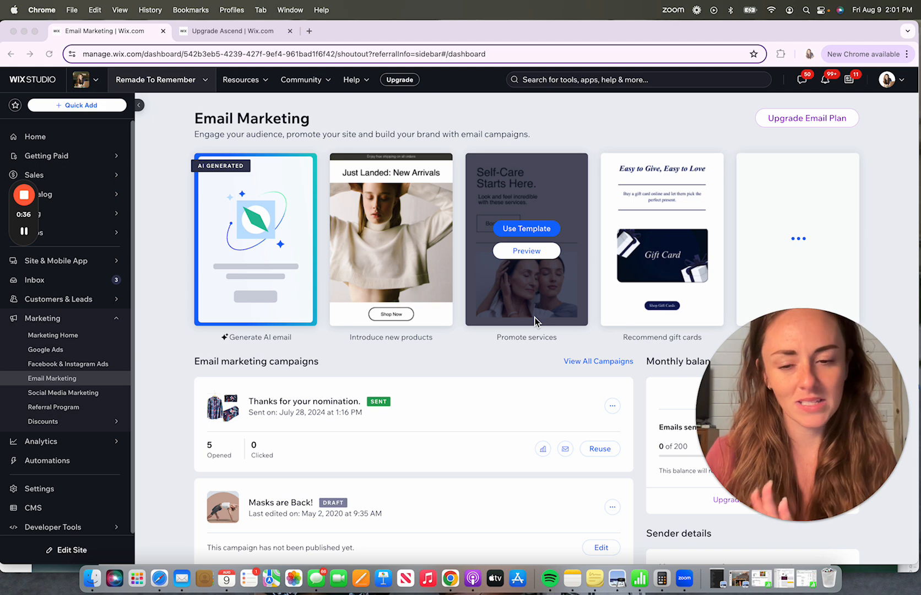
# - Switch to the Upgrade Ascend tab and compare the Ascend plans' prices and feature tables
pyautogui.click(251, 34)
pyautogui.scroll(-4, 545, 353)
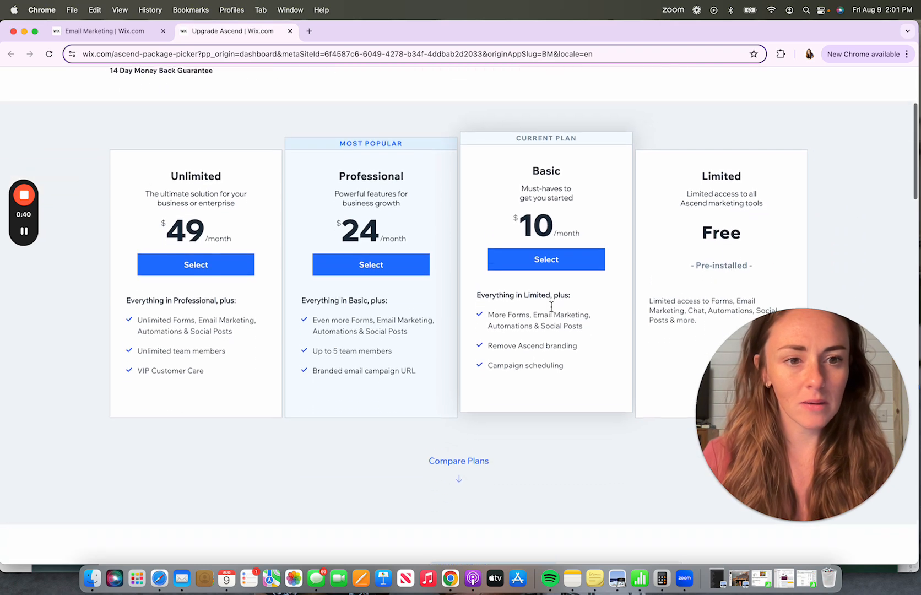
pyautogui.scroll(2, 551, 308)
pyautogui.scroll(3, 551, 307)
pyautogui.scroll(-5, 552, 306)
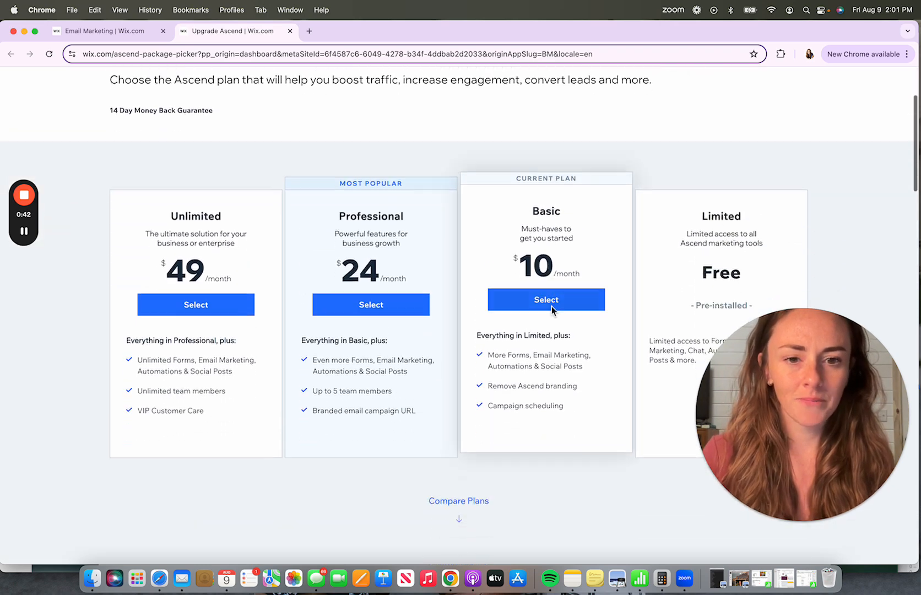
pyautogui.scroll(-5, 552, 306)
pyautogui.scroll(6, 552, 306)
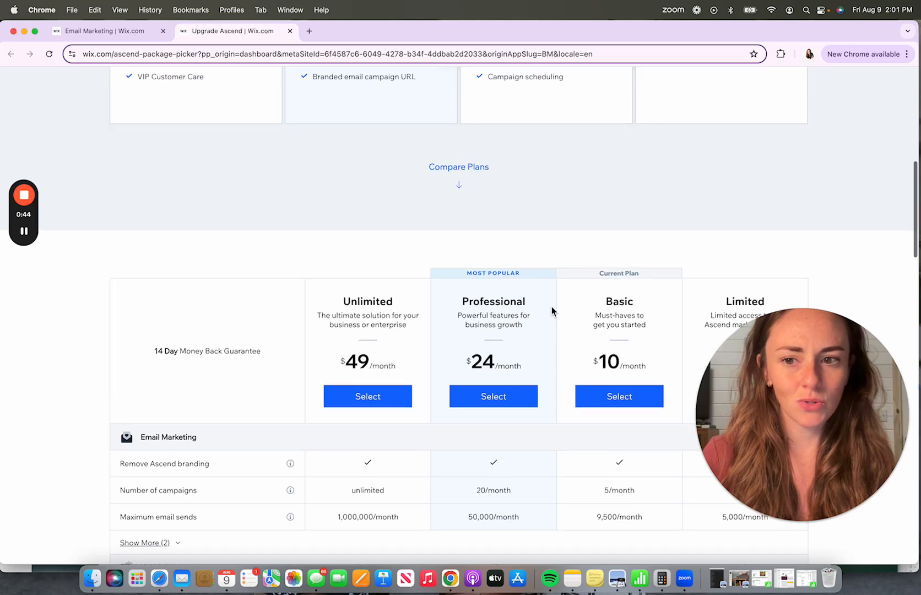
pyautogui.scroll(1, 551, 307)
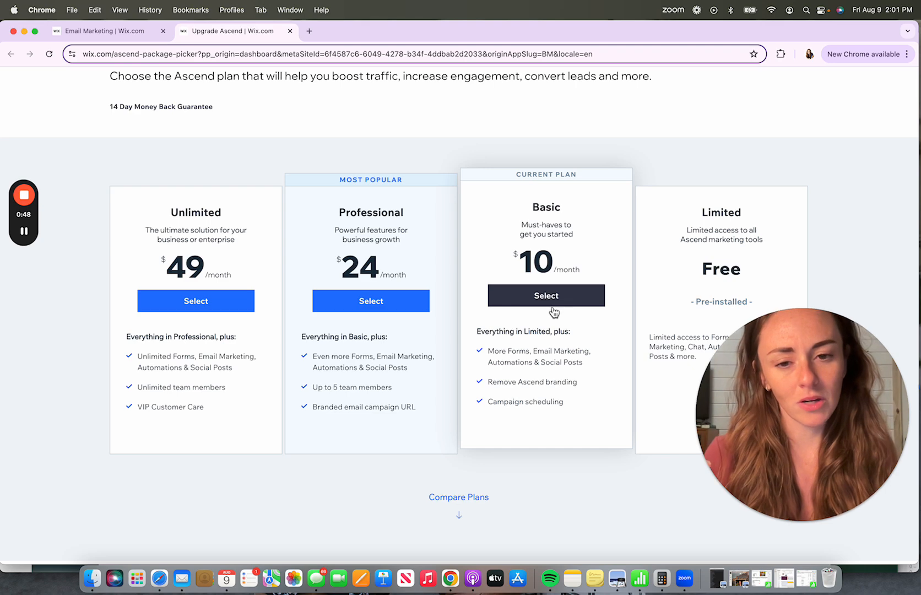
pyautogui.scroll(-2, 671, 305)
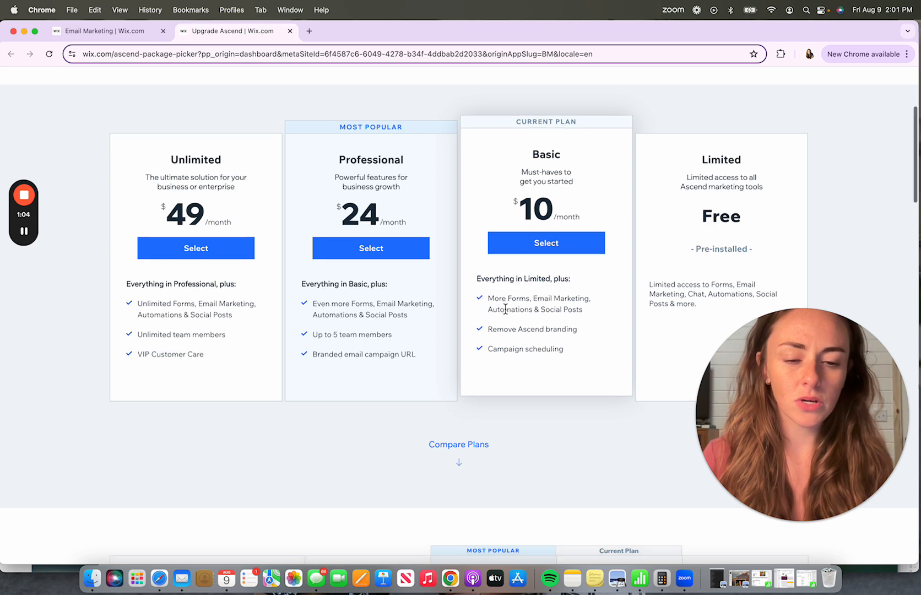
pyautogui.scroll(-8, 505, 308)
pyautogui.scroll(-3, 506, 313)
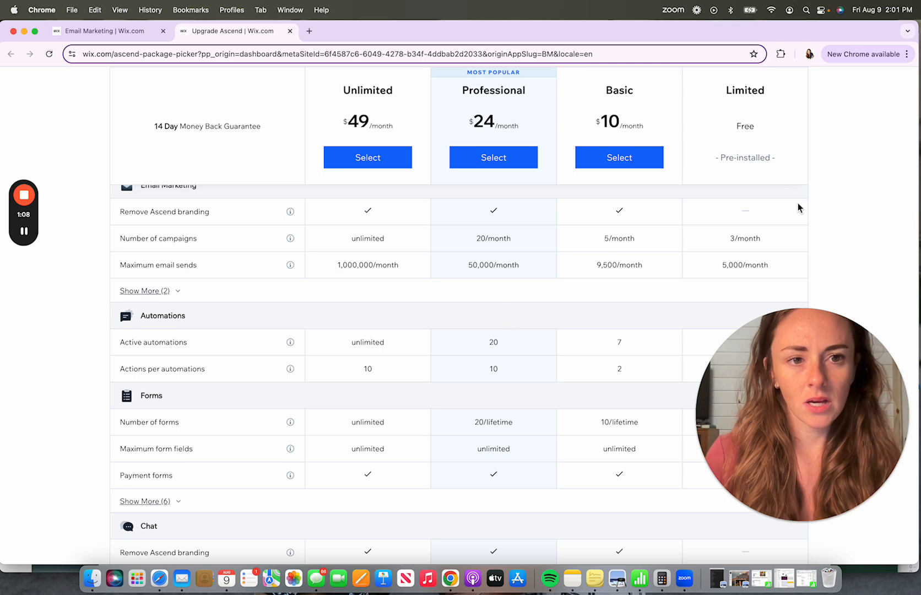
pyautogui.moveTo(744, 158)
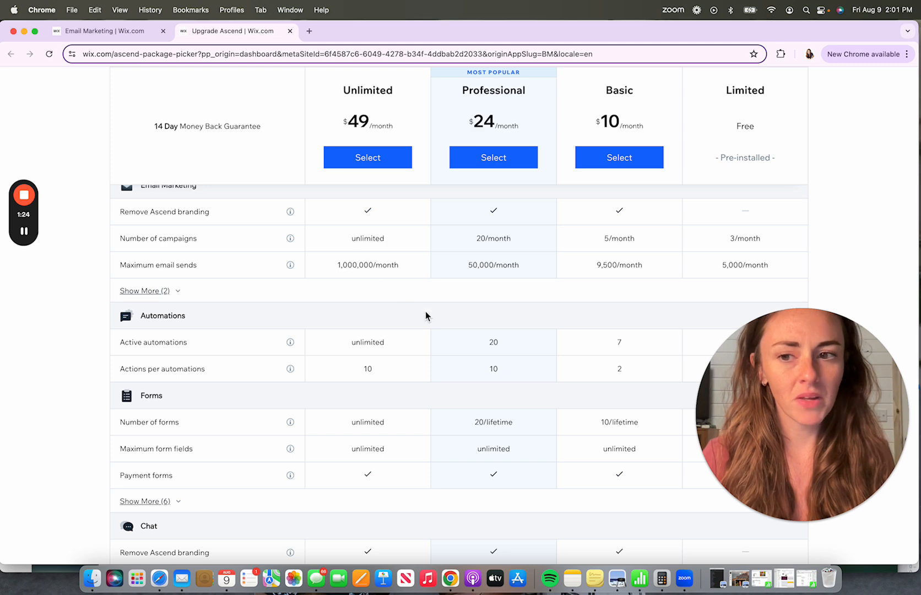
pyautogui.scroll(-2, 425, 315)
pyautogui.scroll(-1, 426, 316)
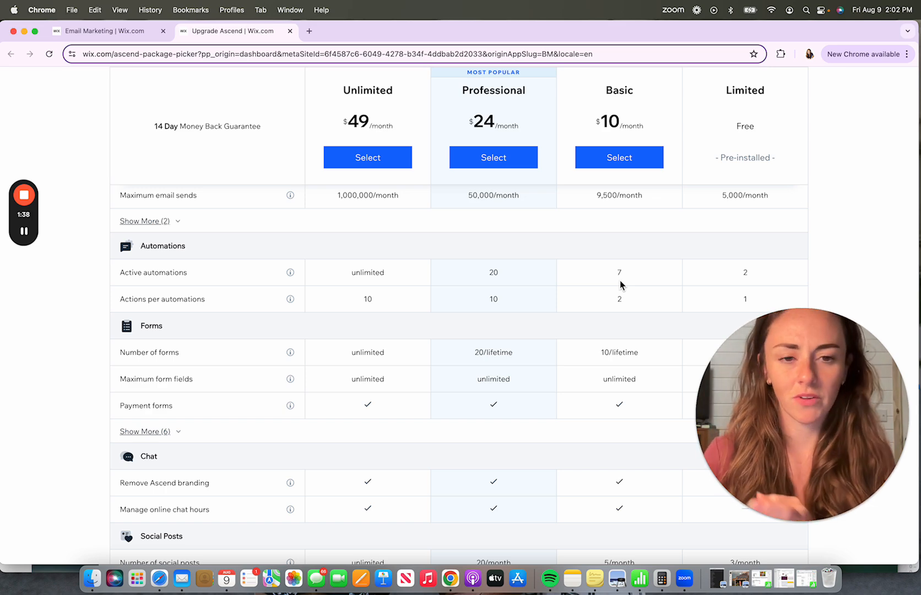
pyautogui.scroll(-3, 619, 285)
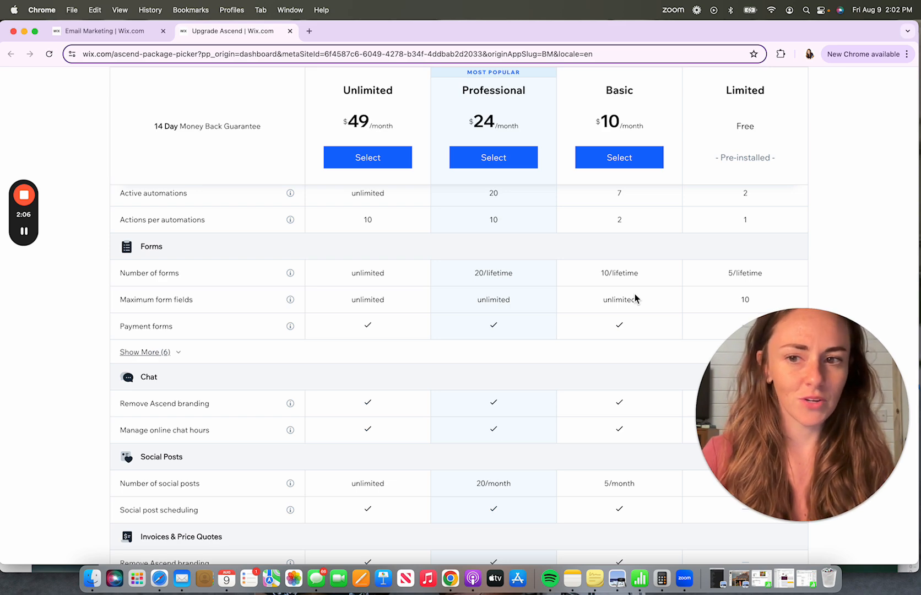
pyautogui.scroll(-3, 634, 296)
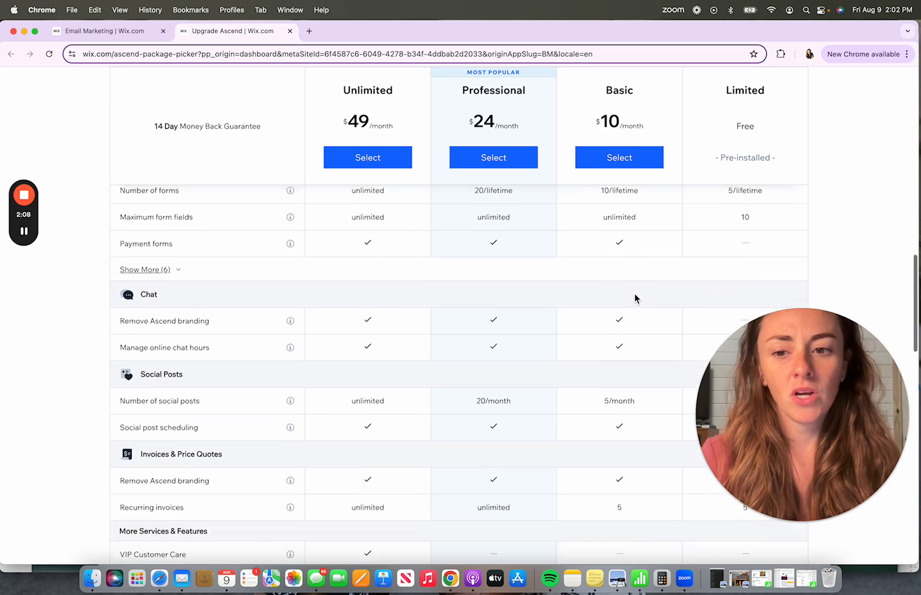
pyautogui.scroll(-9, 635, 294)
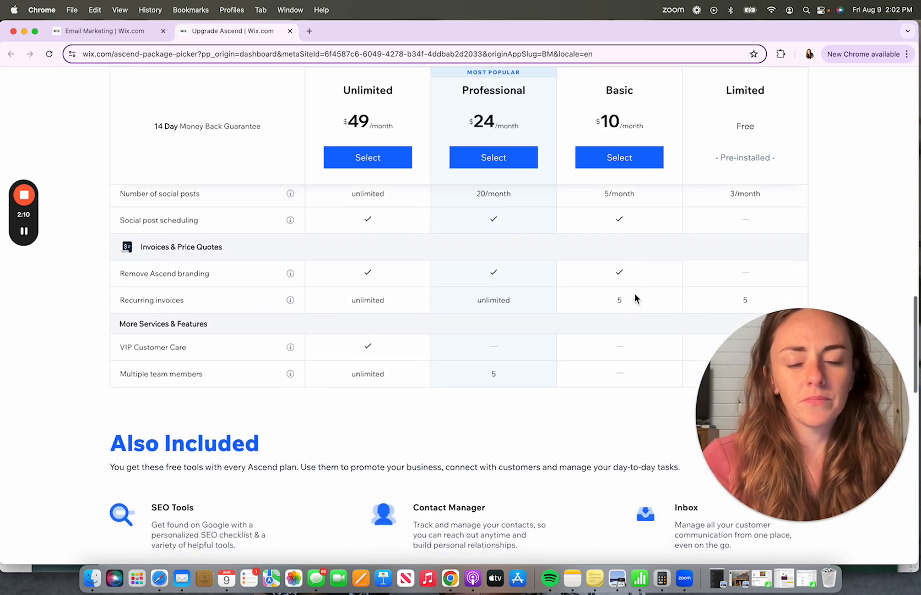
pyautogui.scroll(20, 634, 294)
pyautogui.scroll(-8, 635, 294)
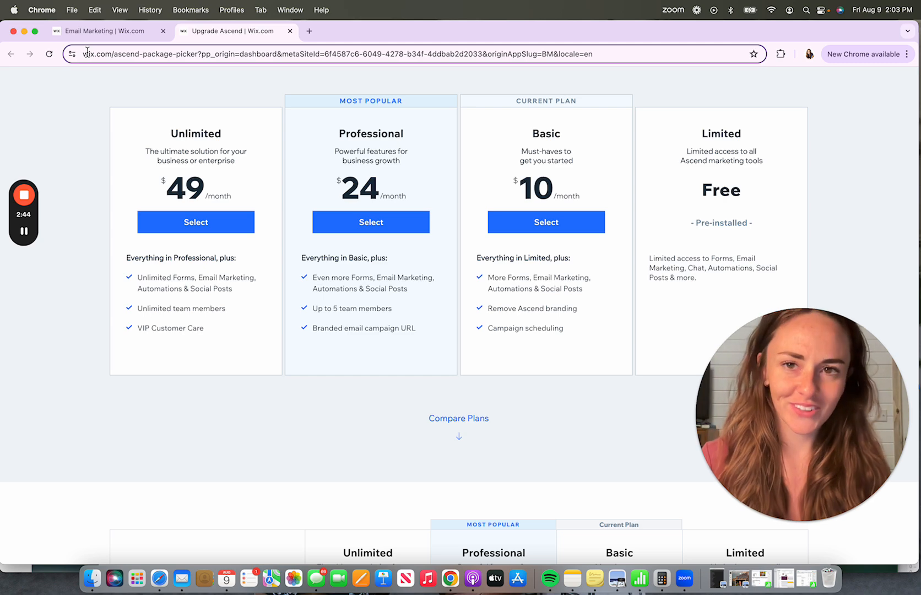
# - Return to the Email Marketing dashboard and review its suggested templates and existing campaigns
pyautogui.click(95, 35)
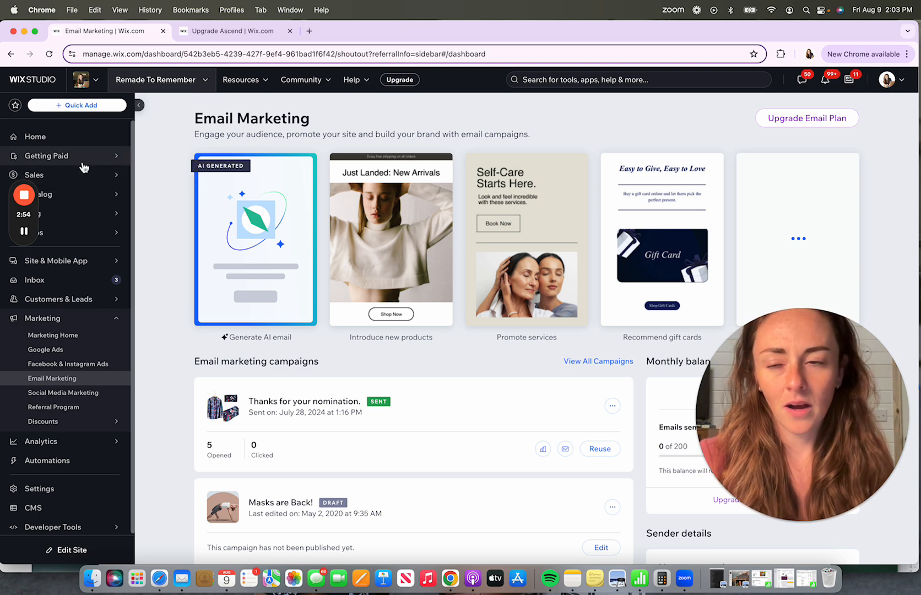
pyautogui.moveTo(83, 159)
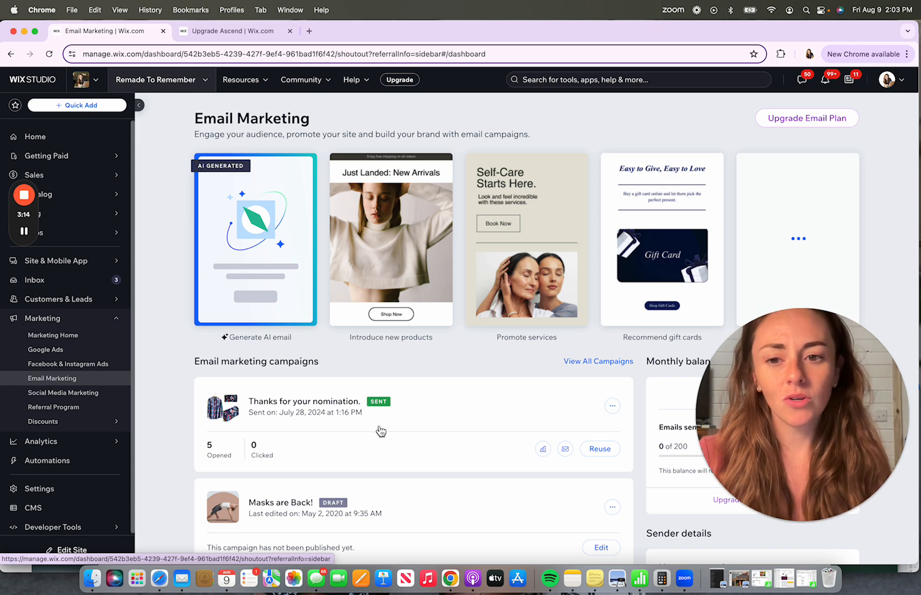
pyautogui.scroll(-2, 380, 431)
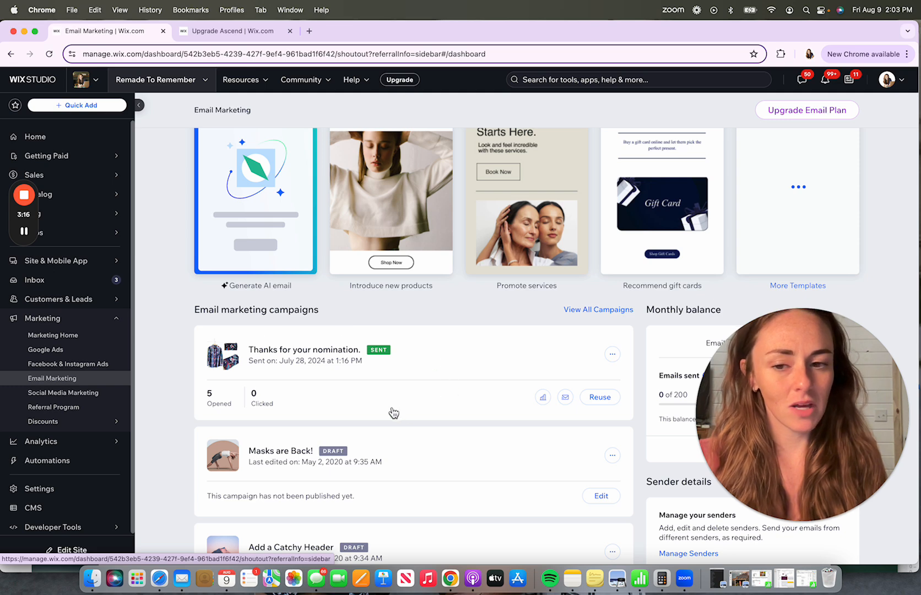
pyautogui.scroll(2, 391, 410)
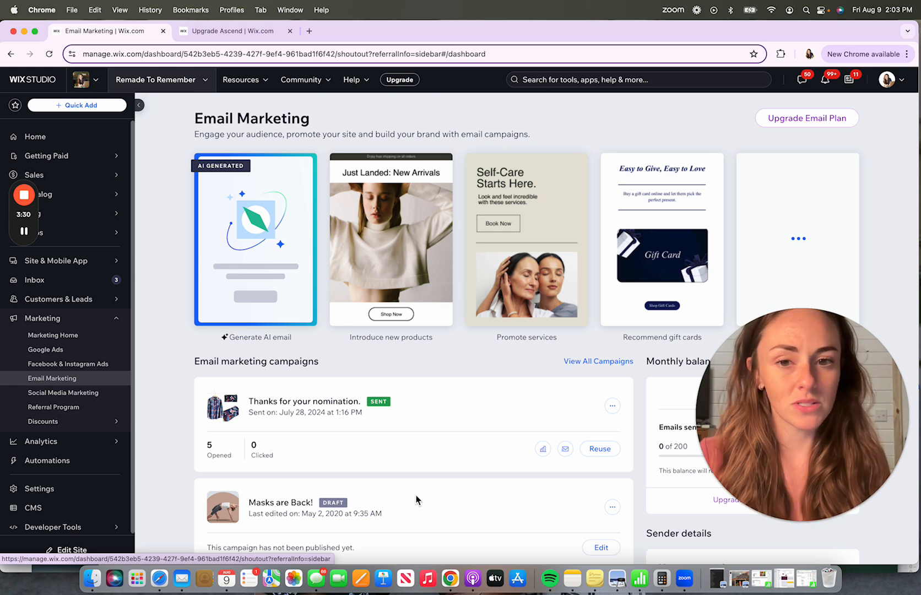
pyautogui.scroll(-3, 414, 450)
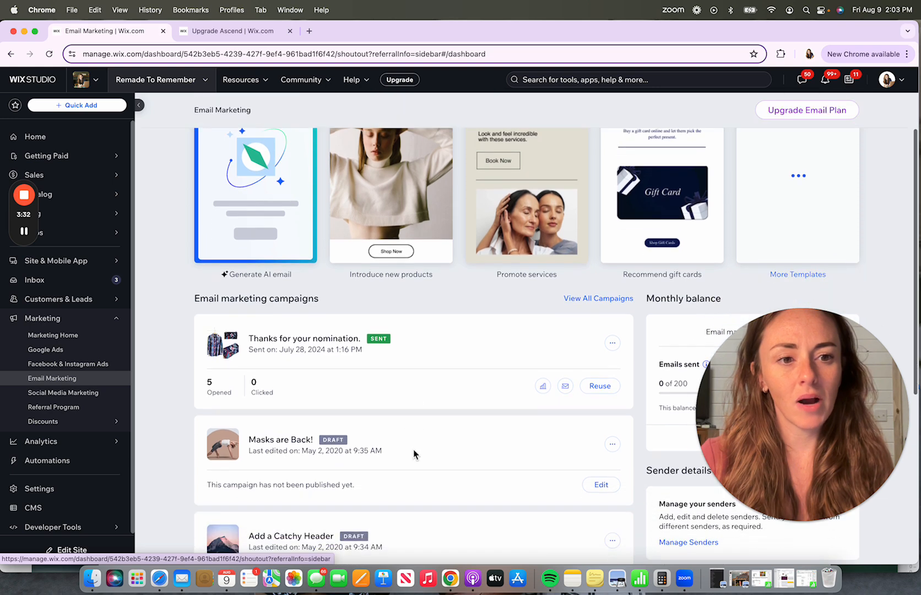
pyautogui.scroll(1, 413, 449)
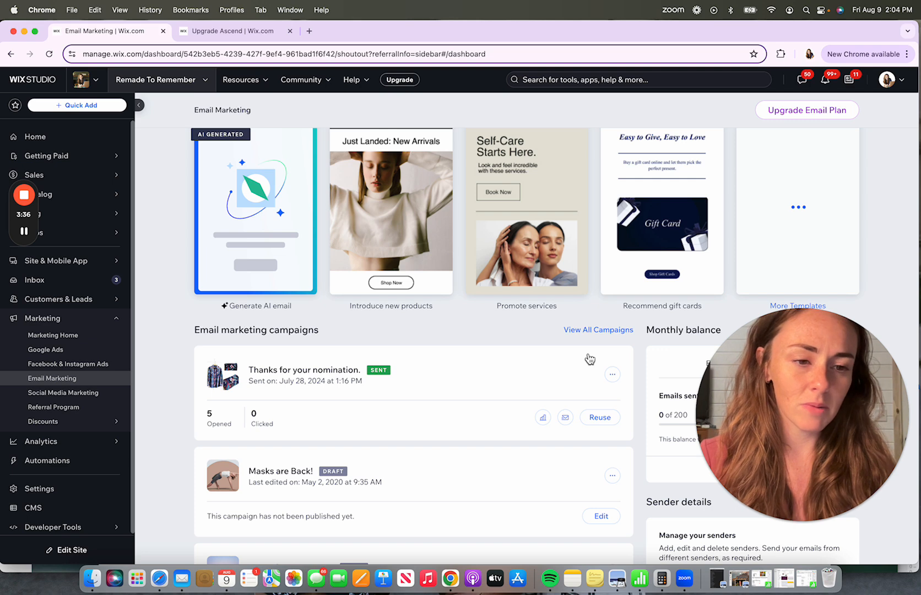
pyautogui.scroll(1, 375, 363)
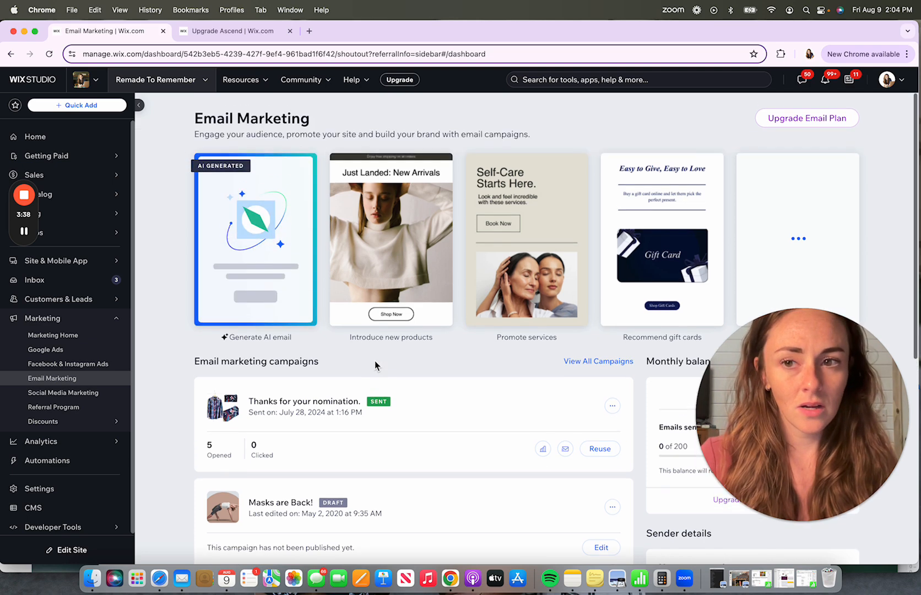
pyautogui.moveTo(246, 320)
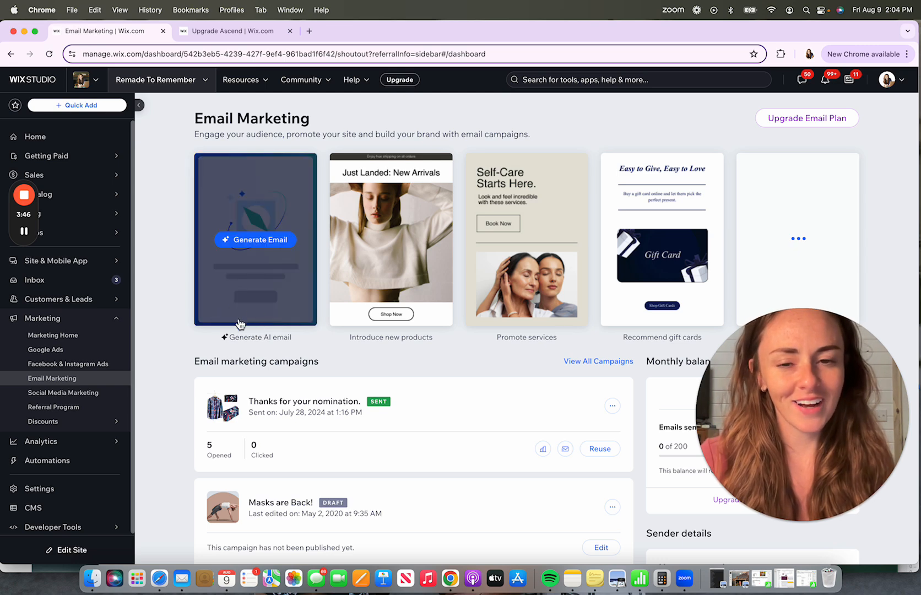
pyautogui.scroll(-1, 468, 331)
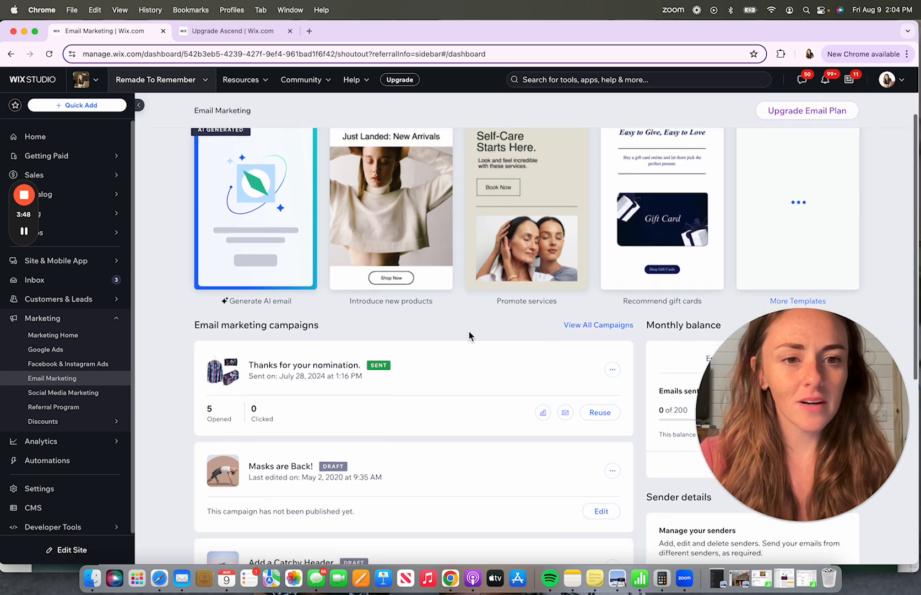
pyautogui.moveTo(704, 230)
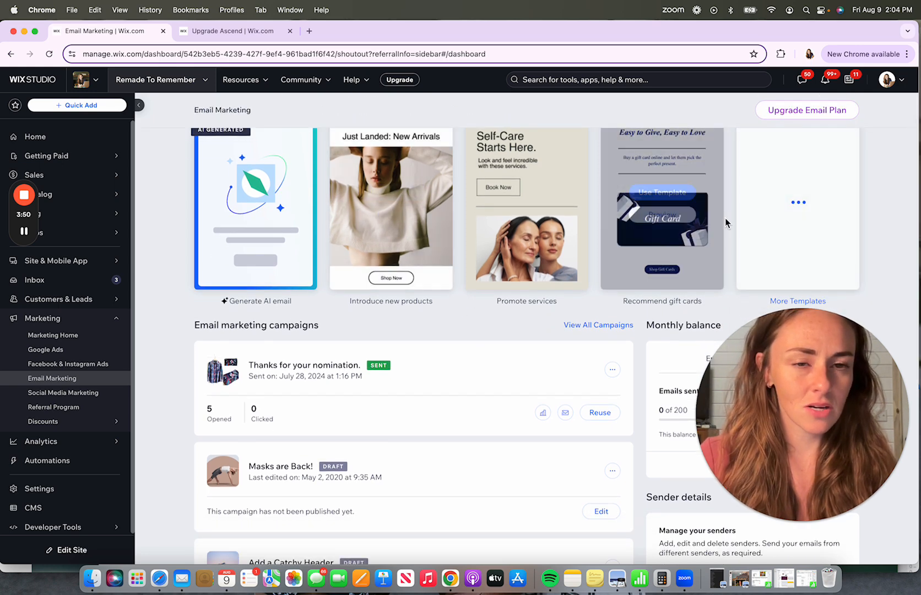
pyautogui.scroll(-1, 793, 269)
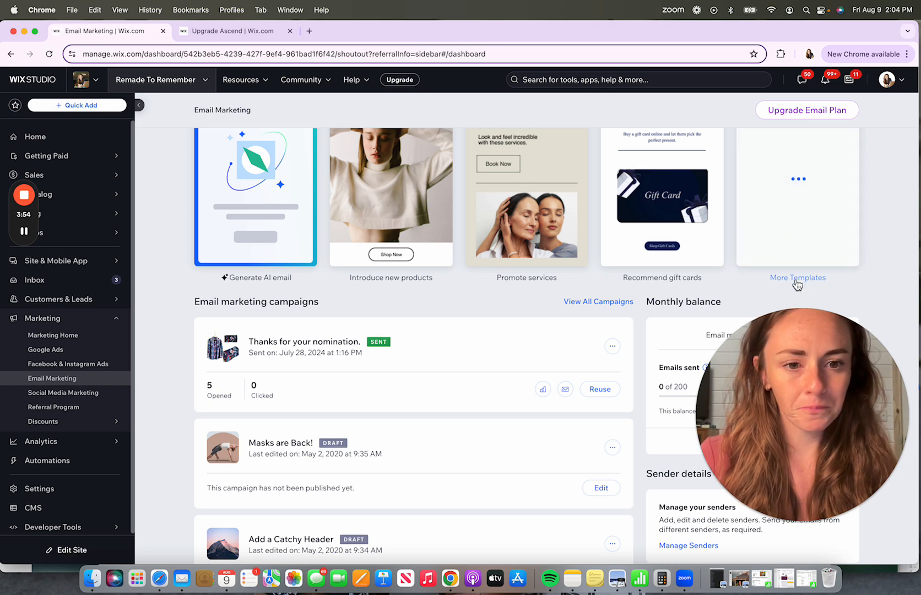
# - Open the full email template gallery and browse through the basic and designed templates
pyautogui.click(797, 278)
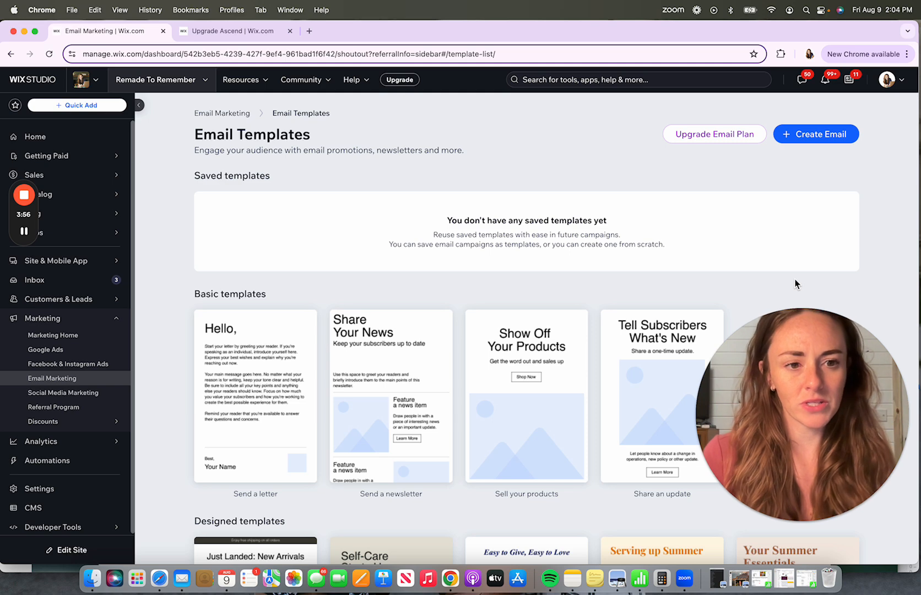
pyautogui.scroll(-3, 795, 284)
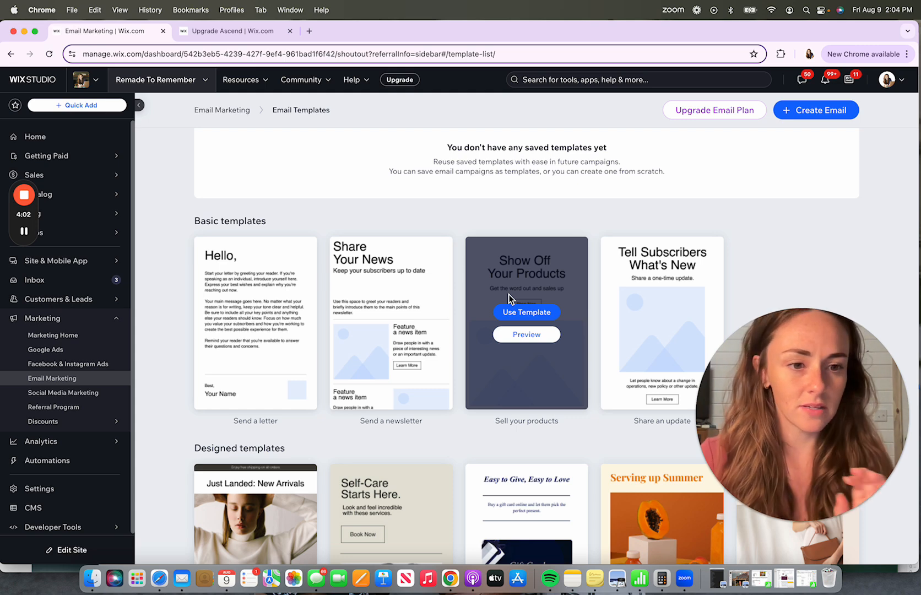
pyautogui.scroll(-3, 509, 294)
pyautogui.scroll(-5, 509, 294)
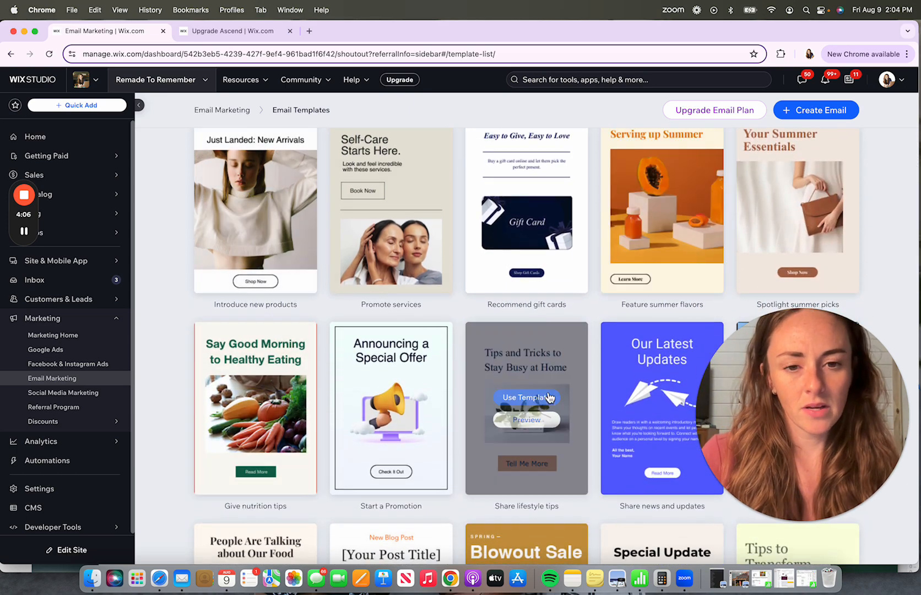
pyautogui.scroll(-2, 554, 389)
pyautogui.scroll(-1, 554, 385)
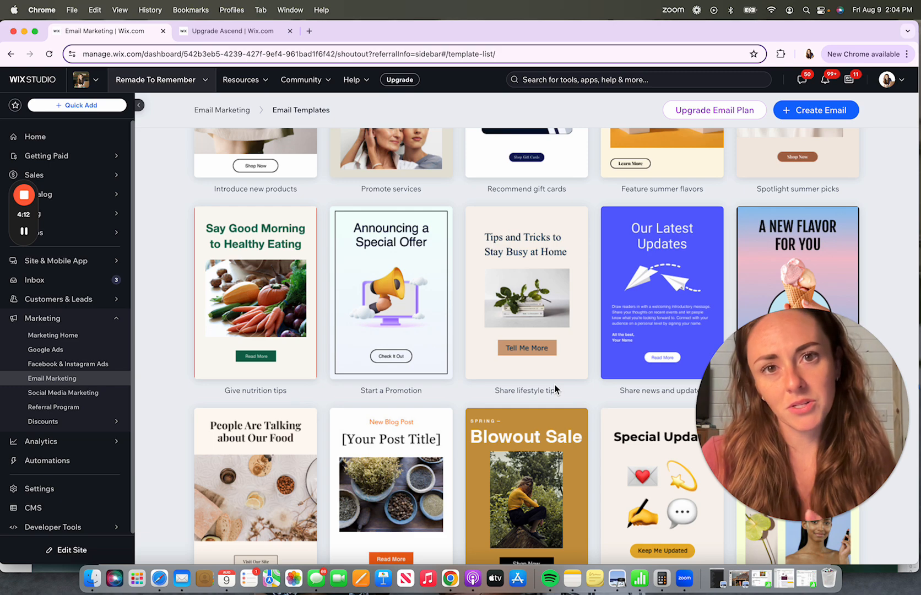
pyautogui.scroll(-7, 555, 384)
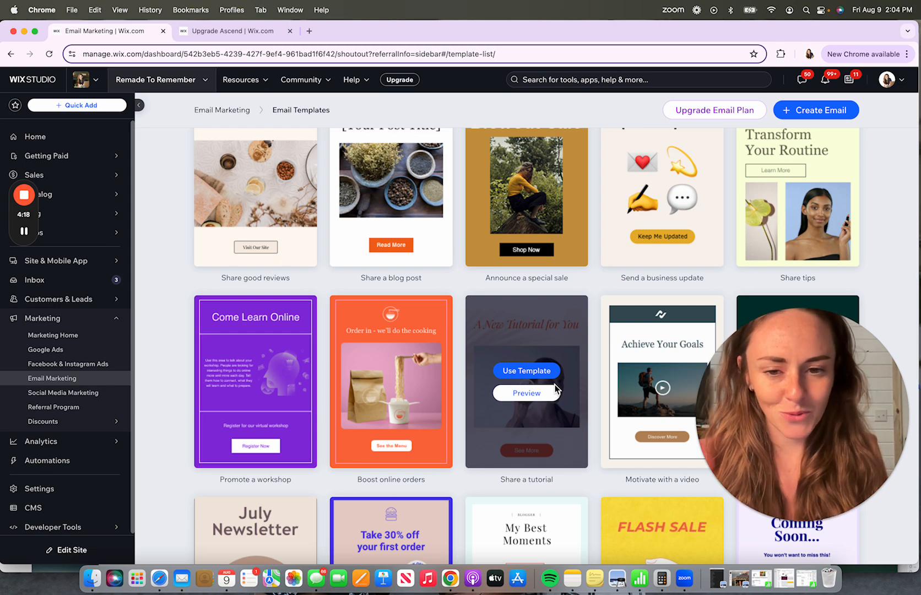
pyautogui.scroll(-17, 555, 385)
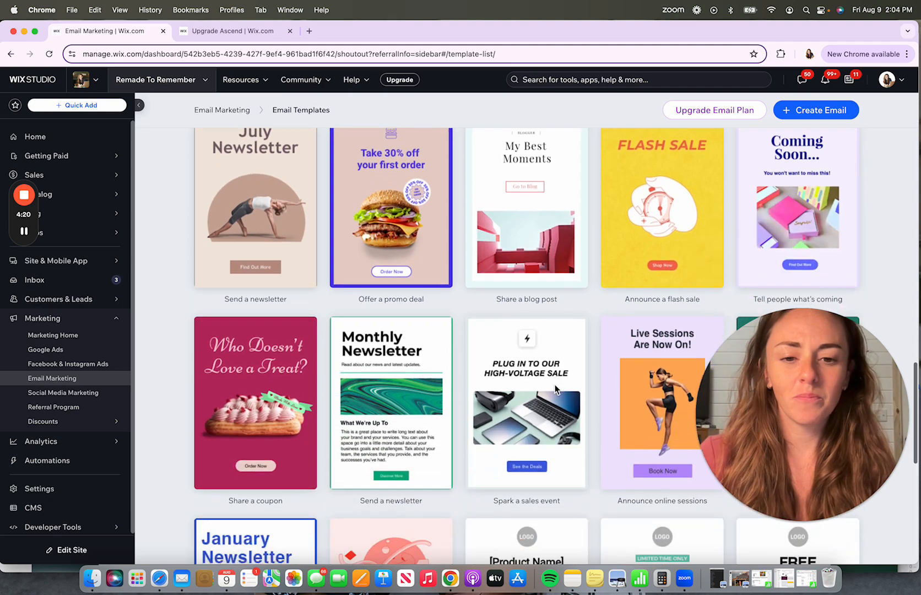
pyautogui.scroll(-2, 555, 388)
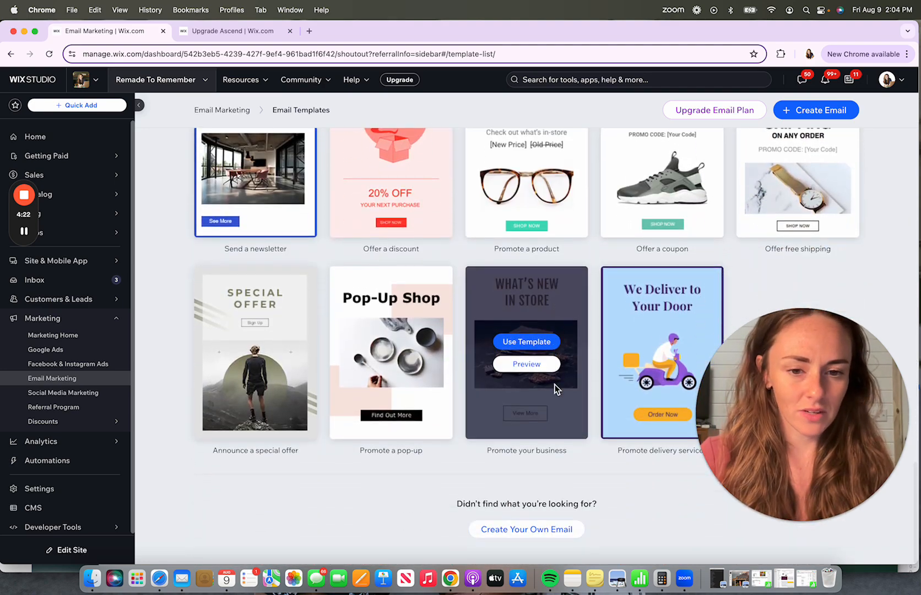
pyautogui.scroll(4, 612, 378)
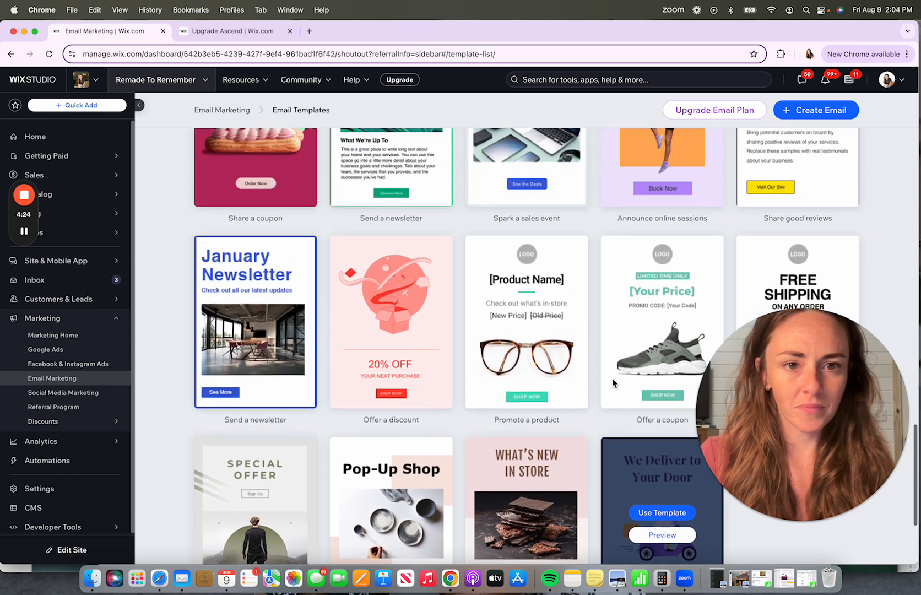
pyautogui.scroll(4, 613, 382)
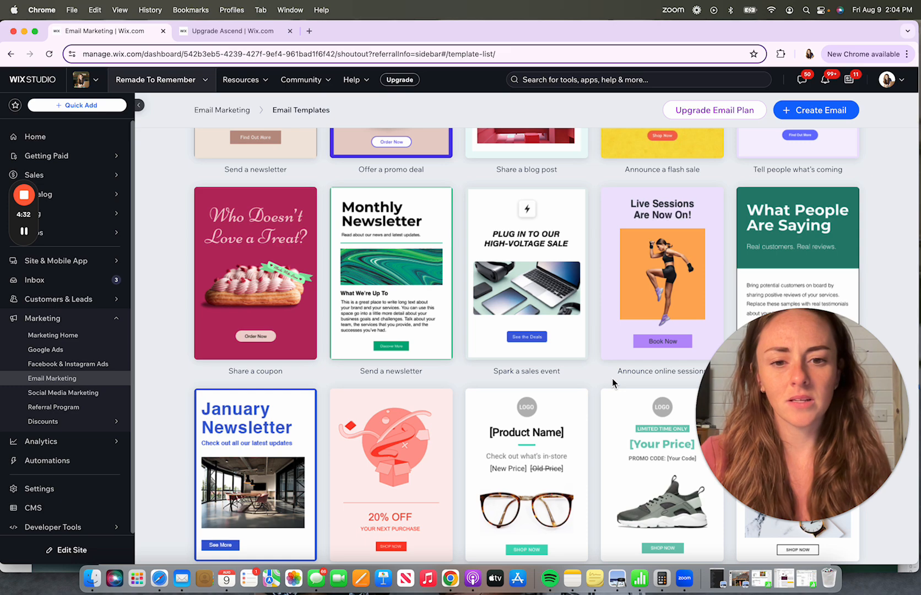
pyautogui.scroll(6, 613, 381)
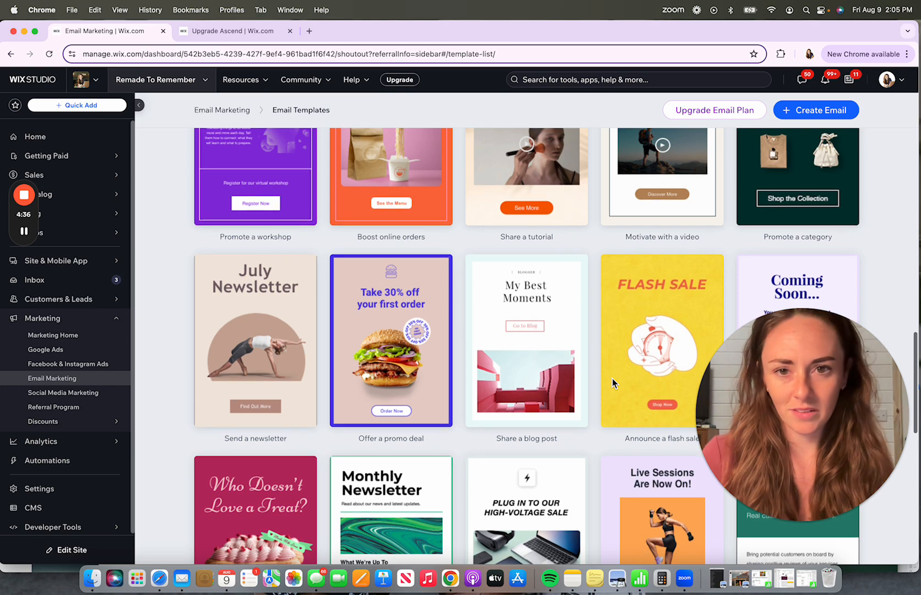
pyautogui.scroll(2, 613, 381)
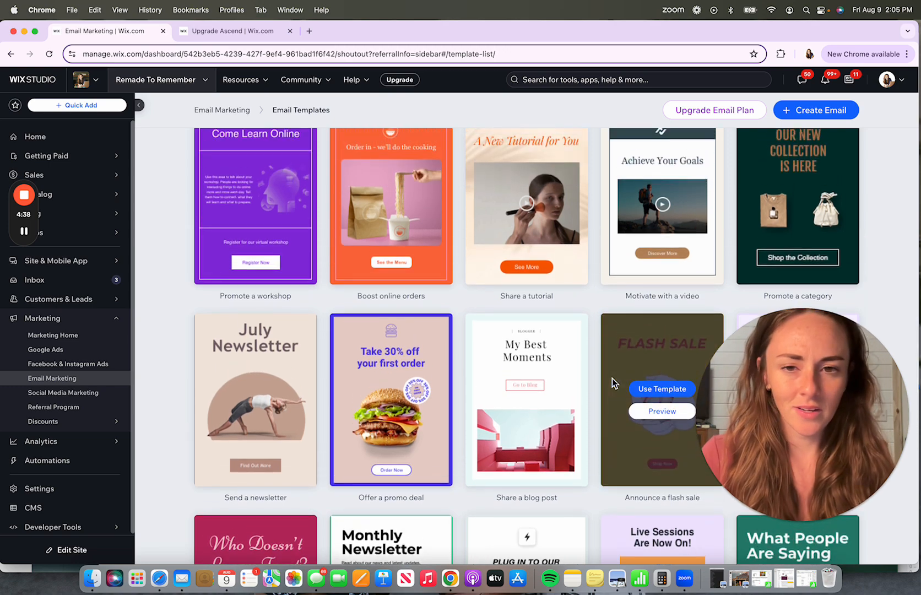
pyautogui.scroll(13, 613, 380)
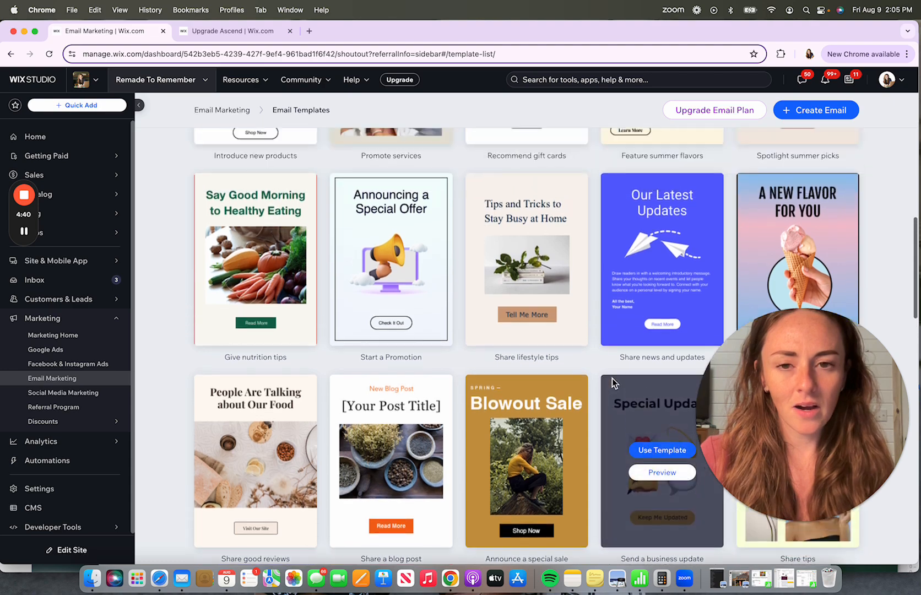
# - Scroll through the designed email templates in the gallery
pyautogui.scroll(14, 613, 378)
pyautogui.scroll(-9, 612, 378)
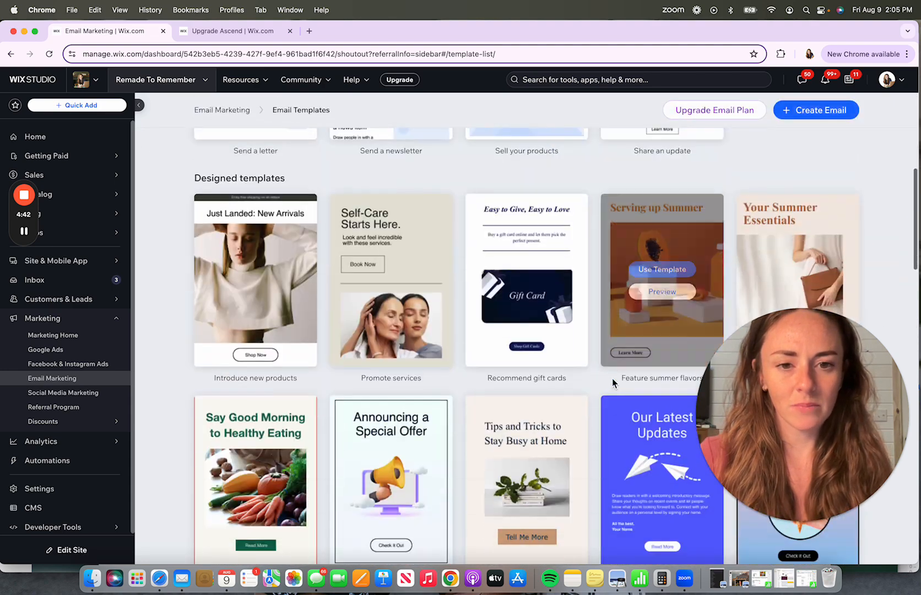
pyautogui.scroll(-5, 612, 378)
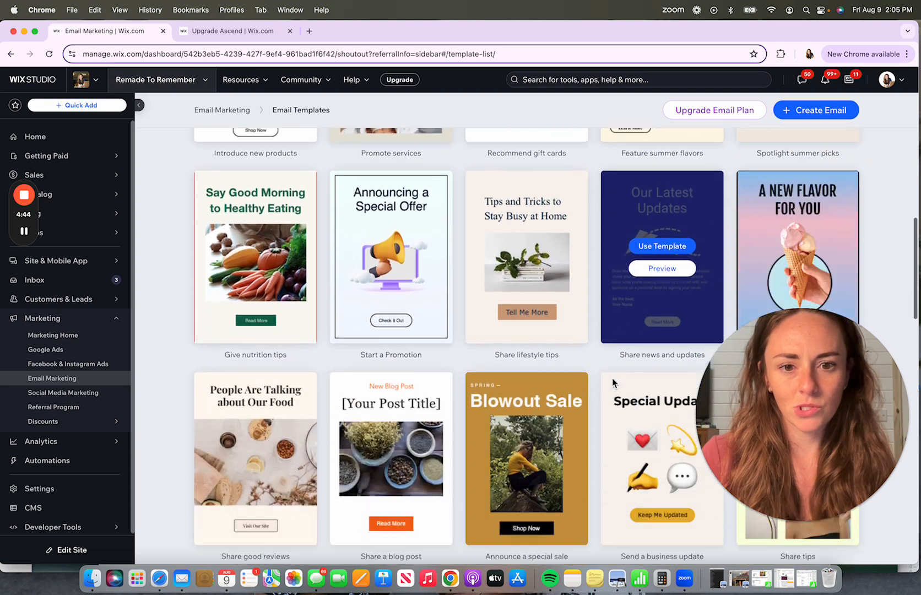
pyautogui.scroll(-3, 612, 379)
pyautogui.scroll(-3, 612, 379)
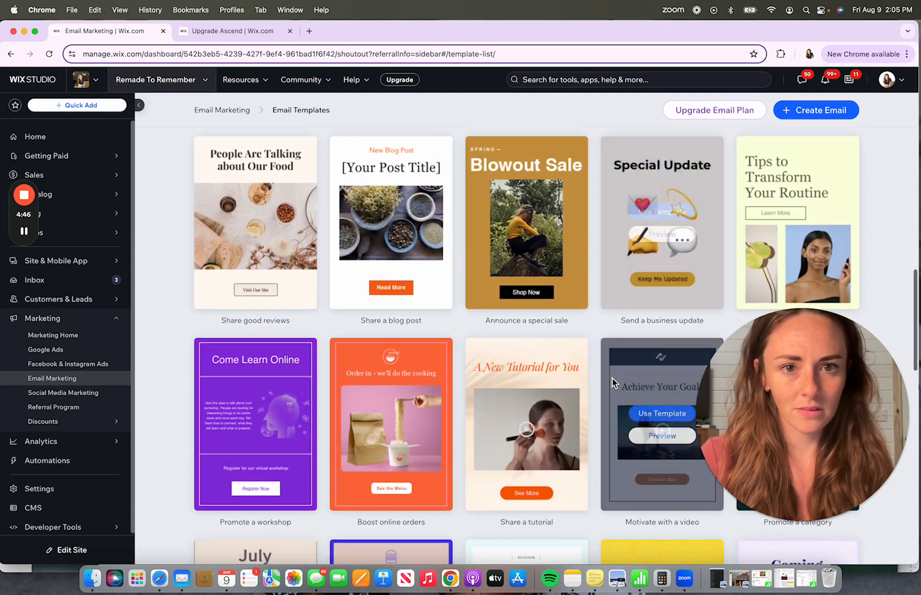
pyautogui.scroll(-6, 591, 362)
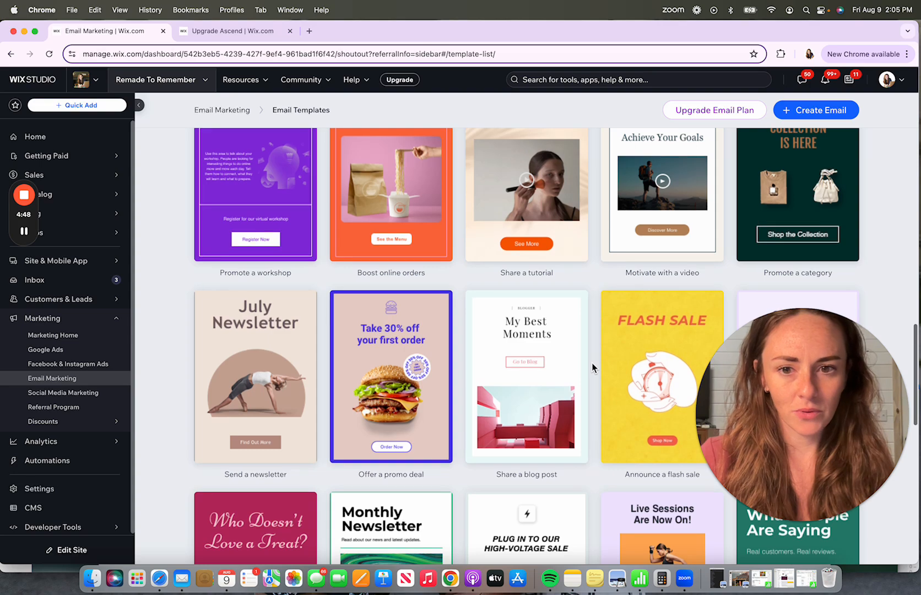
pyautogui.scroll(-4, 592, 362)
pyautogui.moveTo(295, 223)
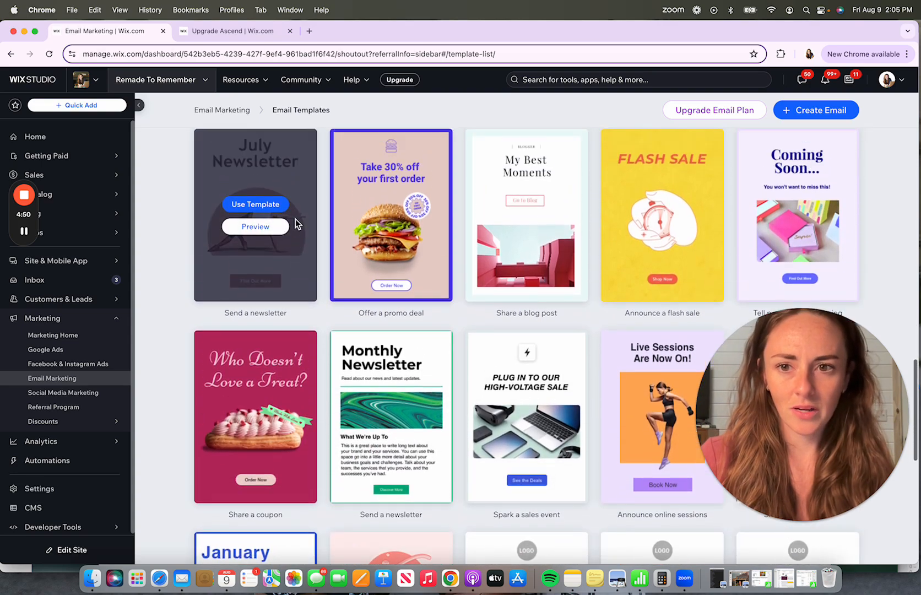
pyautogui.scroll(1, 270, 252)
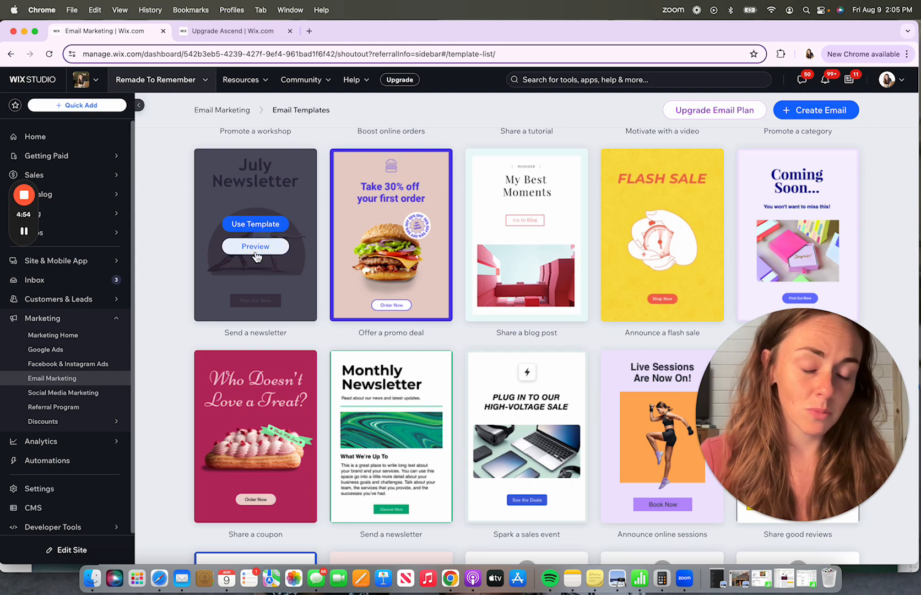
# - Preview the July Newsletter template in desktop and mobile views, then close the preview
pyautogui.click(255, 247)
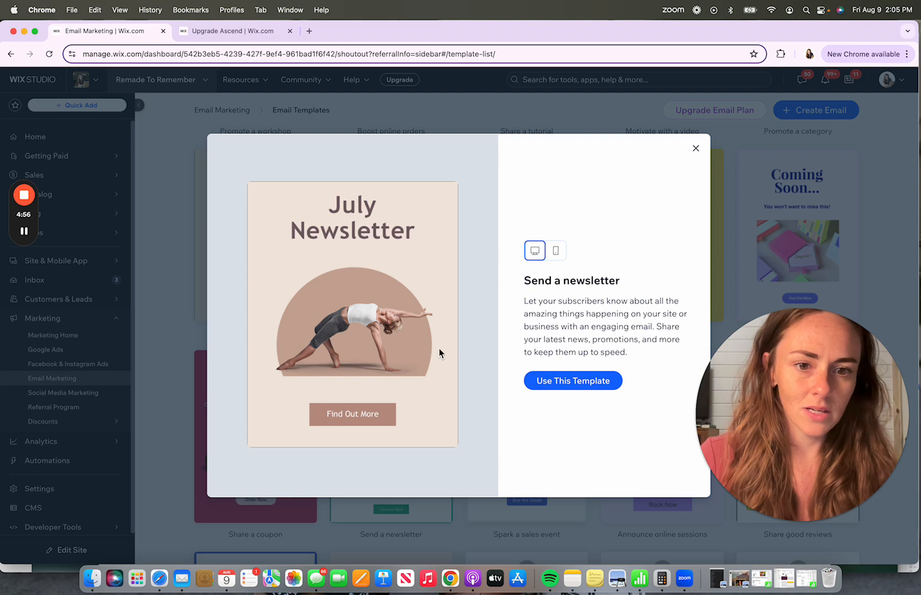
pyautogui.click(558, 255)
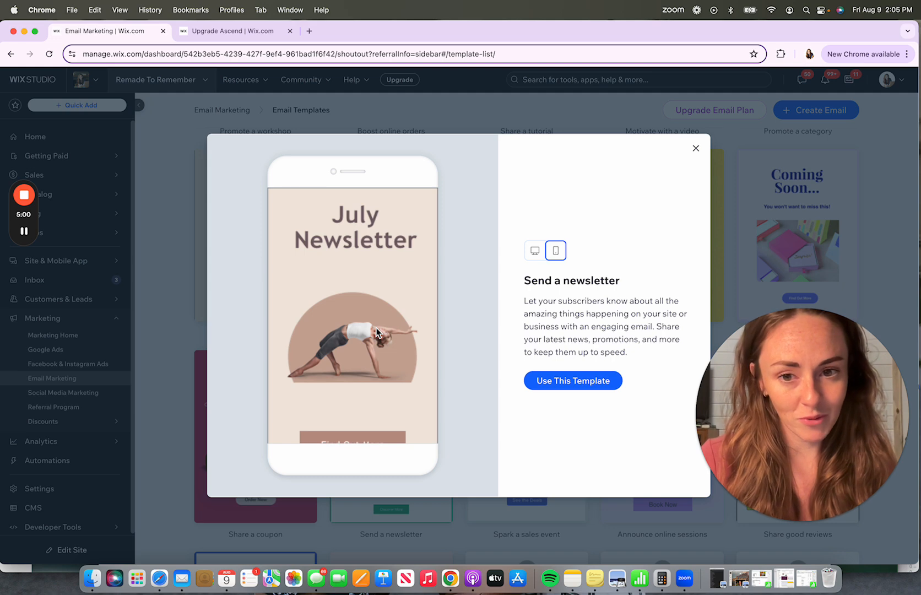
pyautogui.click(536, 252)
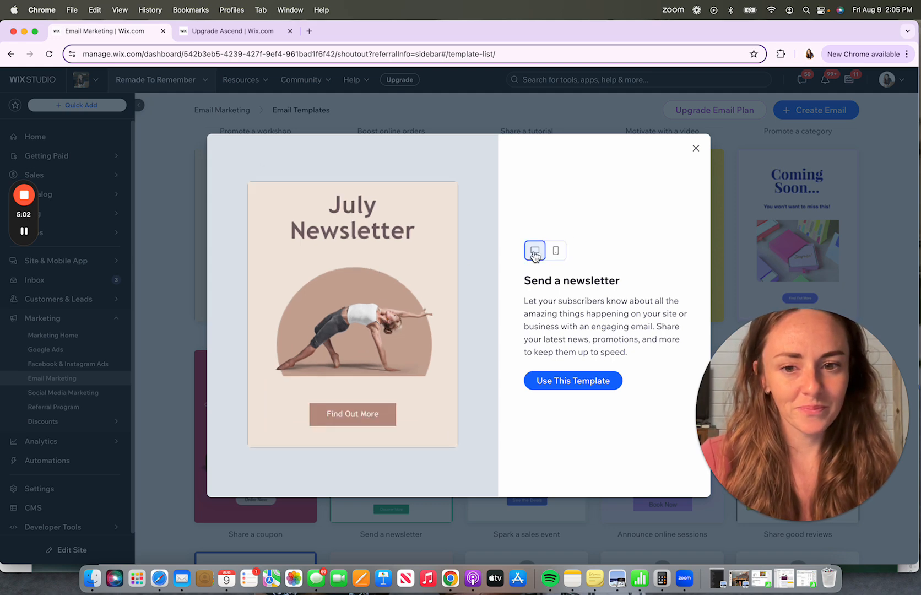
pyautogui.click(556, 252)
pyautogui.click(537, 253)
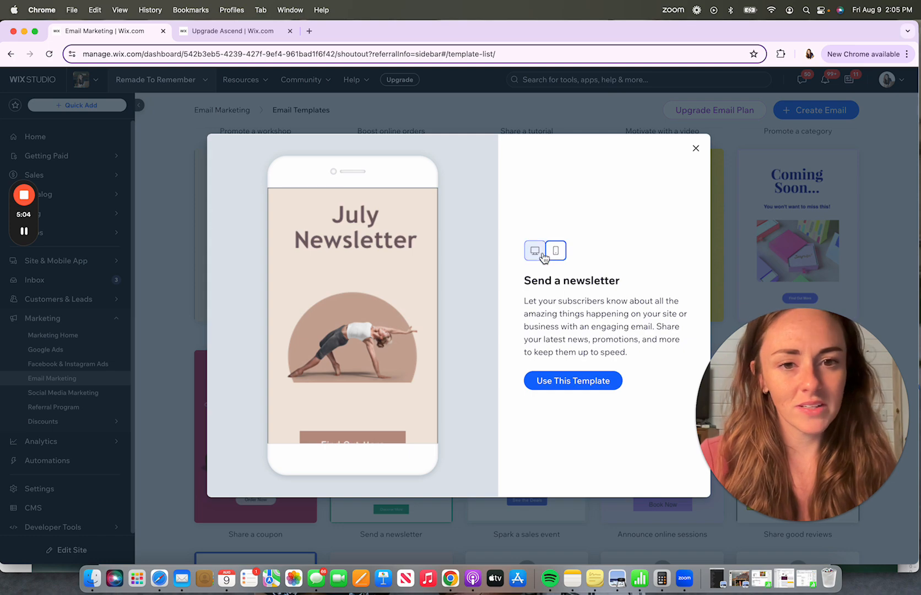
pyautogui.click(560, 255)
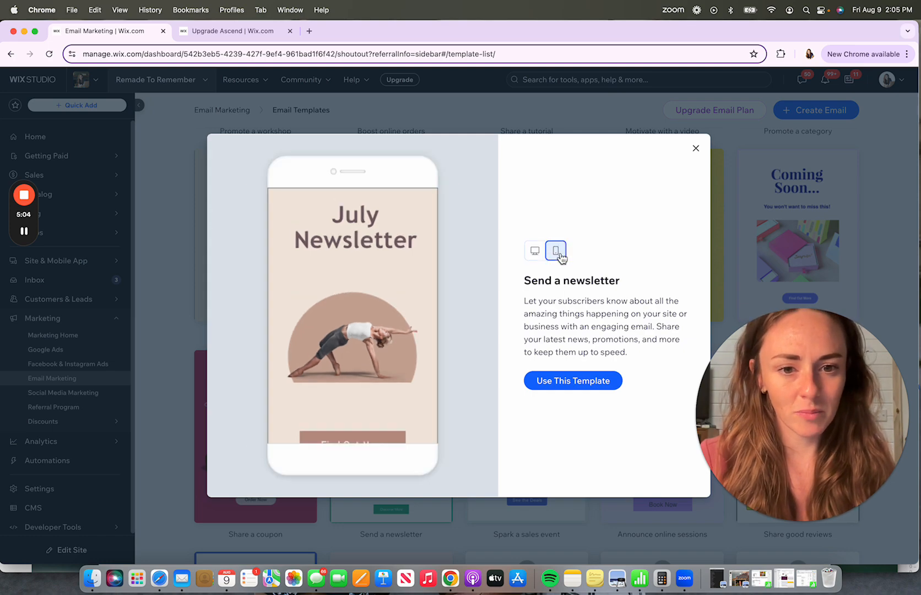
pyautogui.click(695, 151)
# - Scroll further through the gallery and preview the Monthly Newsletter template, then close it
pyautogui.scroll(-7, 624, 285)
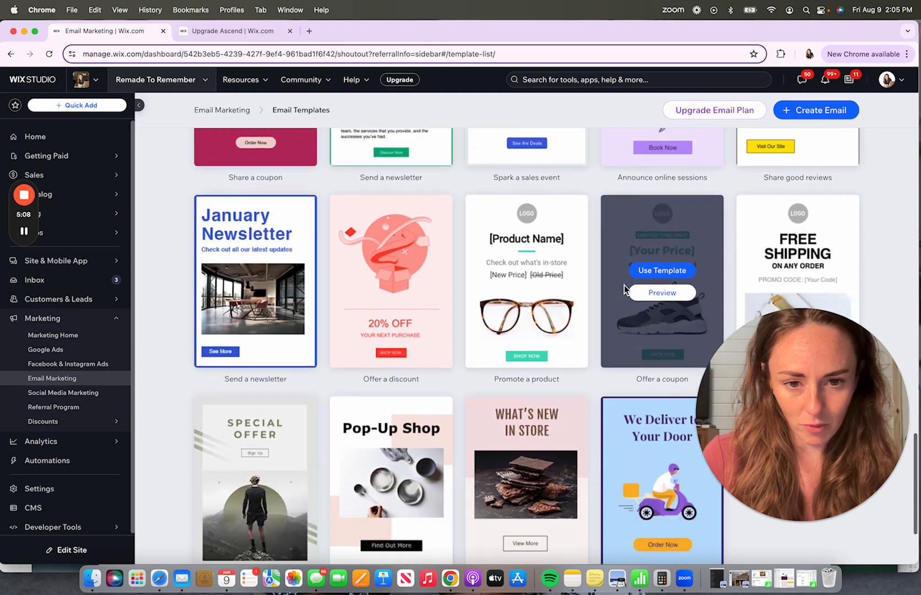
pyautogui.scroll(-5, 624, 285)
pyautogui.scroll(2, 624, 285)
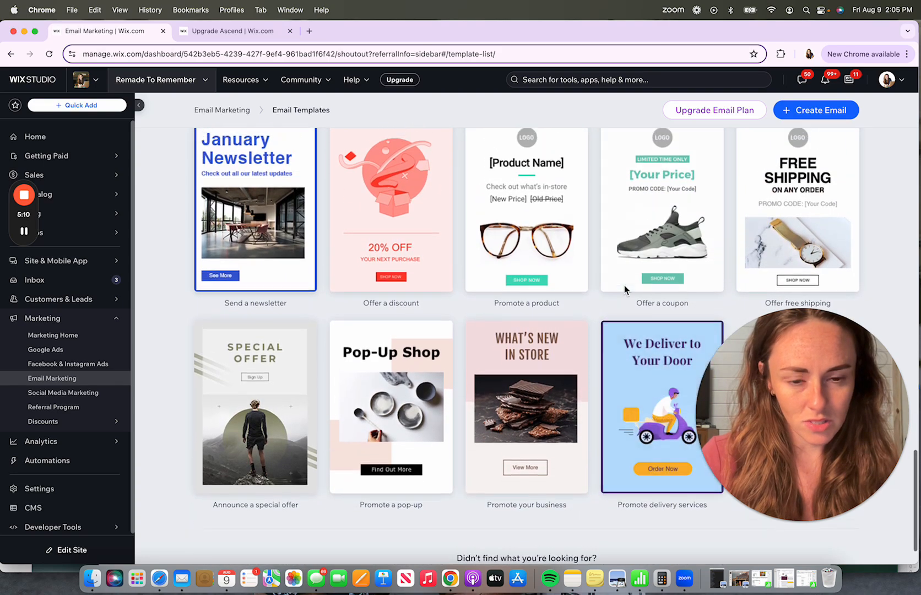
pyautogui.scroll(3, 624, 284)
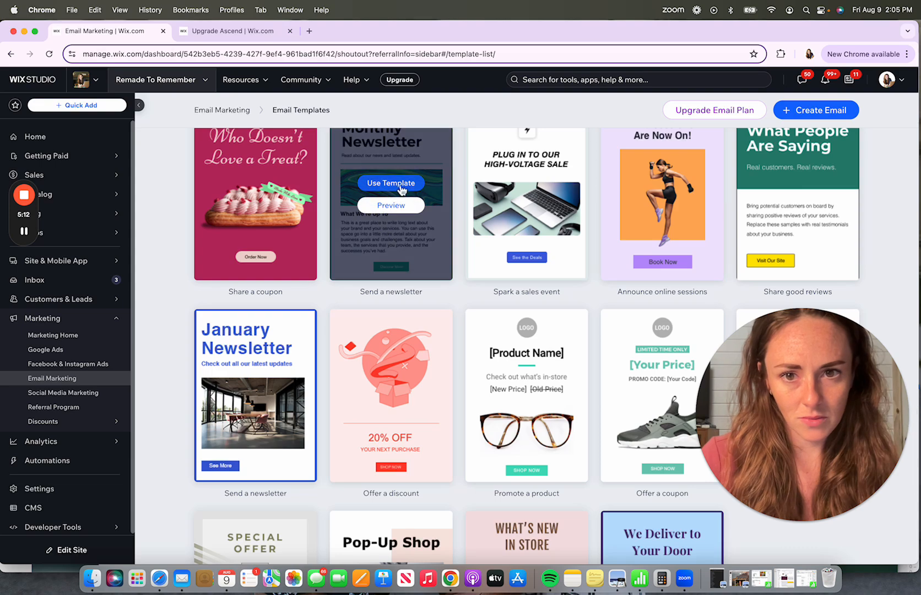
pyautogui.click(394, 204)
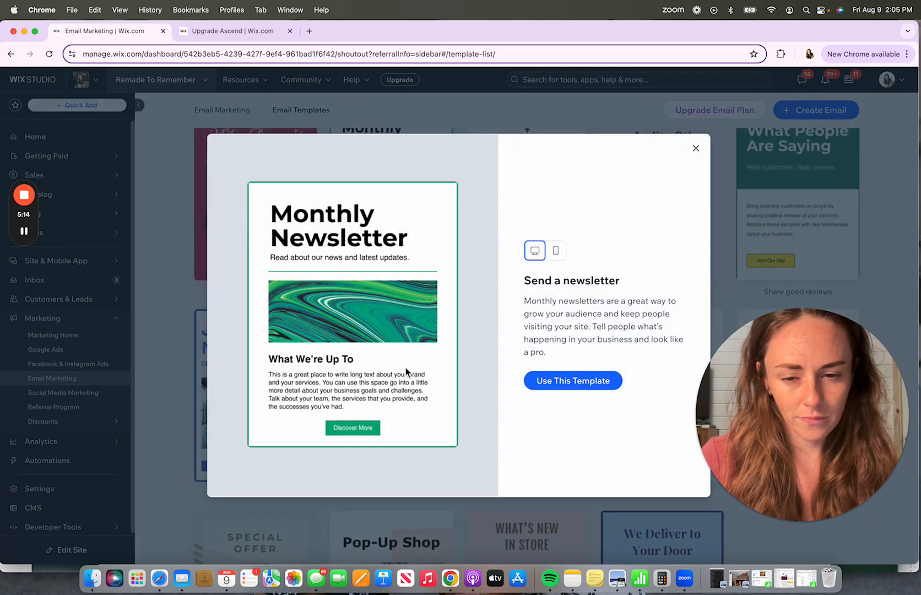
pyautogui.click(695, 148)
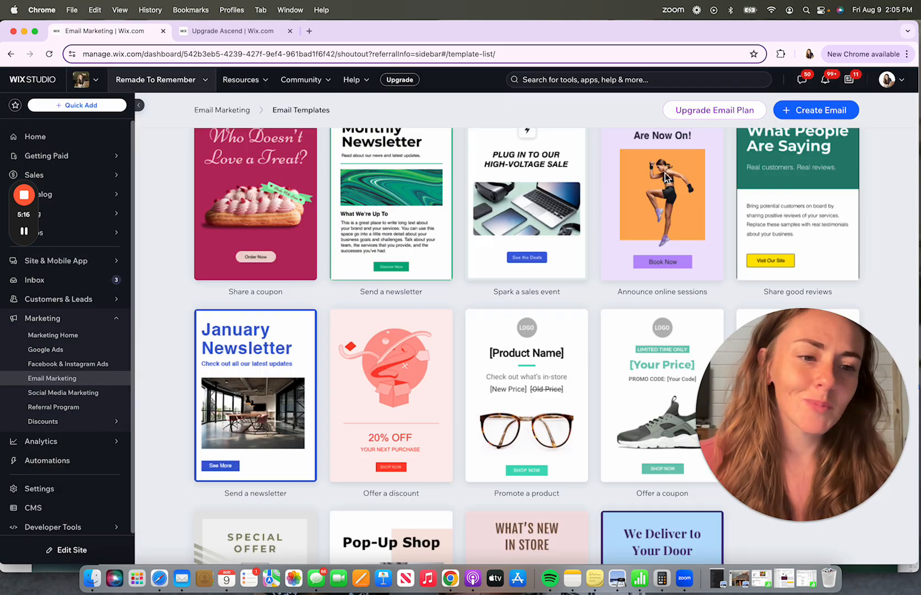
# - Scroll to the end of the template gallery and start creating your own email from scratch
pyautogui.scroll(-10, 403, 367)
pyautogui.scroll(3, 403, 367)
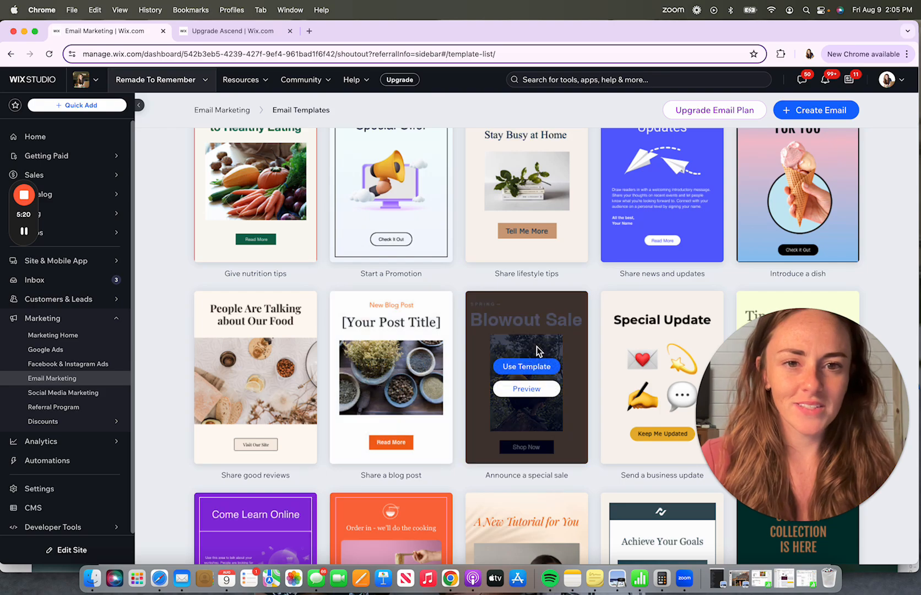
pyautogui.scroll(-10, 529, 358)
pyautogui.scroll(-3, 536, 347)
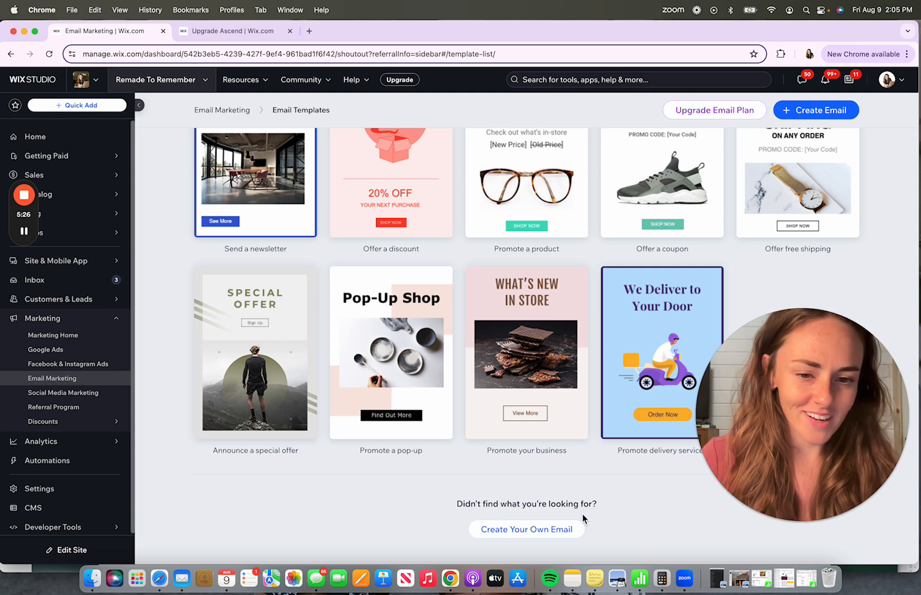
pyautogui.click(554, 532)
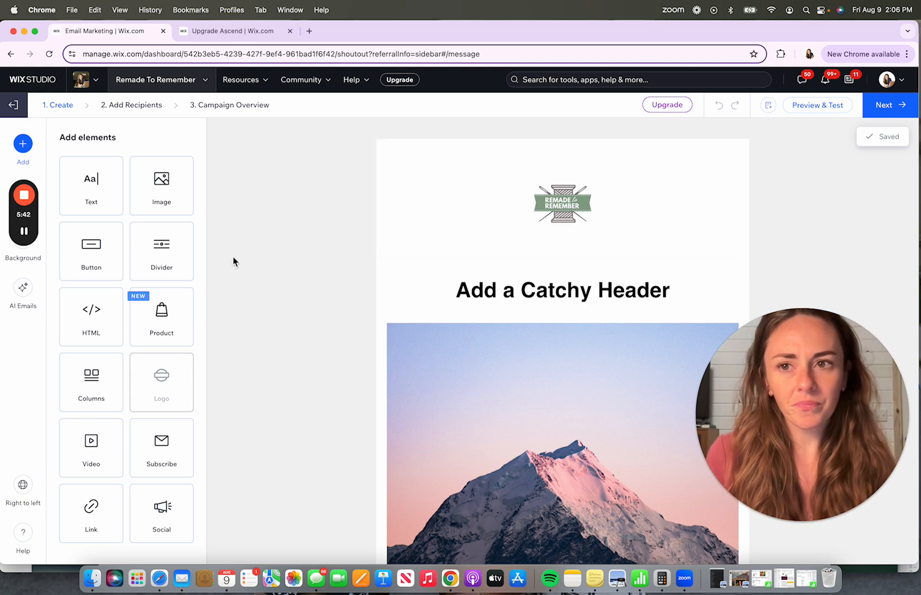
pyautogui.moveTo(26, 227)
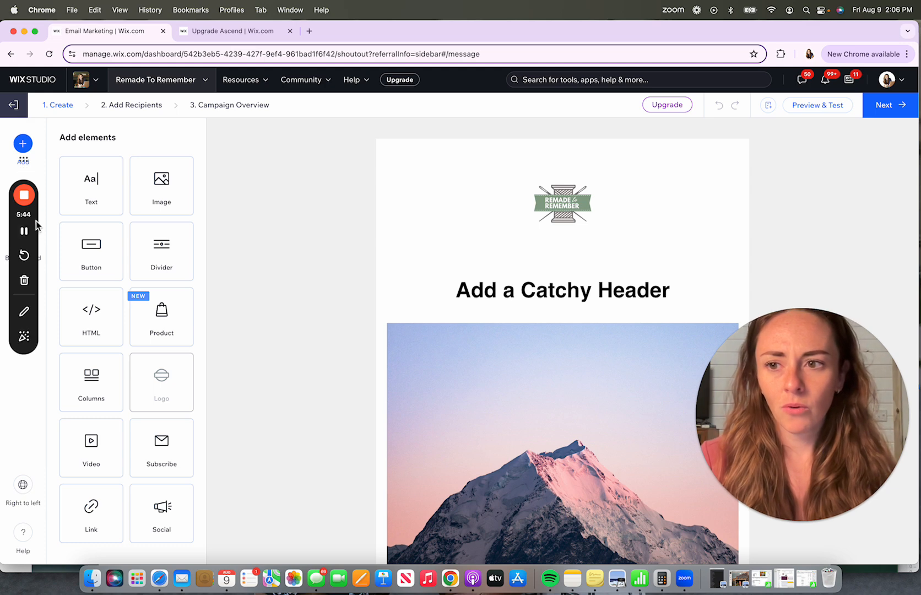
pyautogui.moveTo(36, 221); pyautogui.dragTo(31, 433)
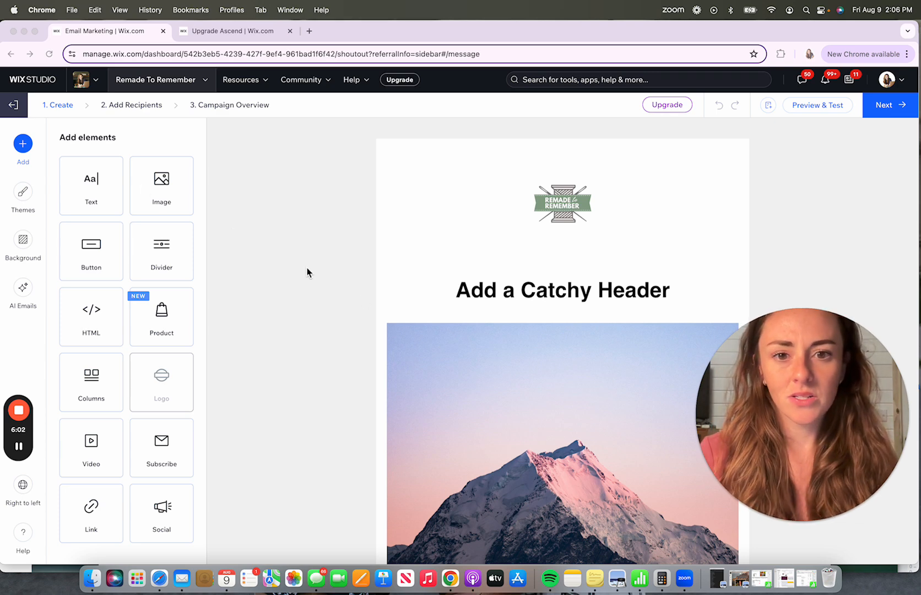
pyautogui.click(663, 286)
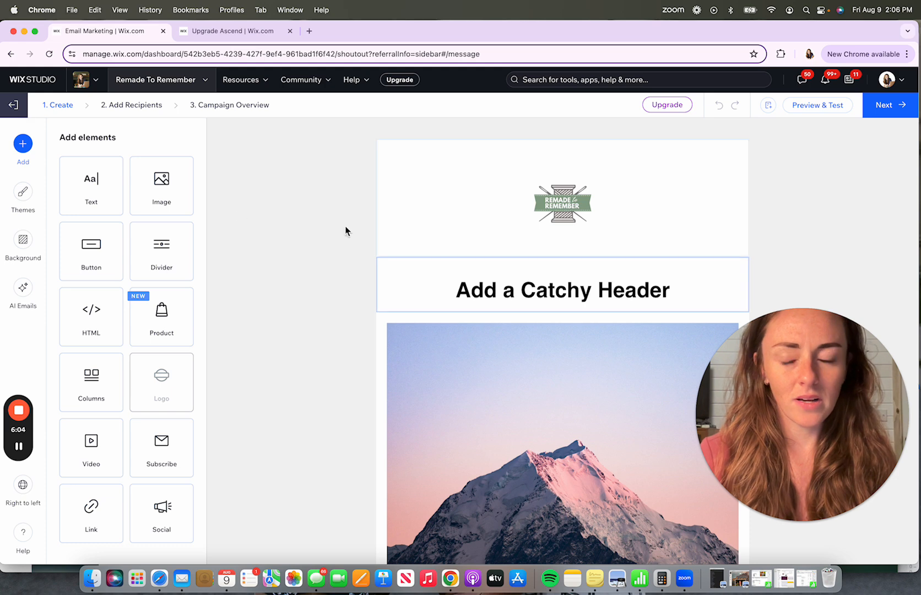
pyautogui.moveTo(93, 190); pyautogui.dragTo(530, 280)
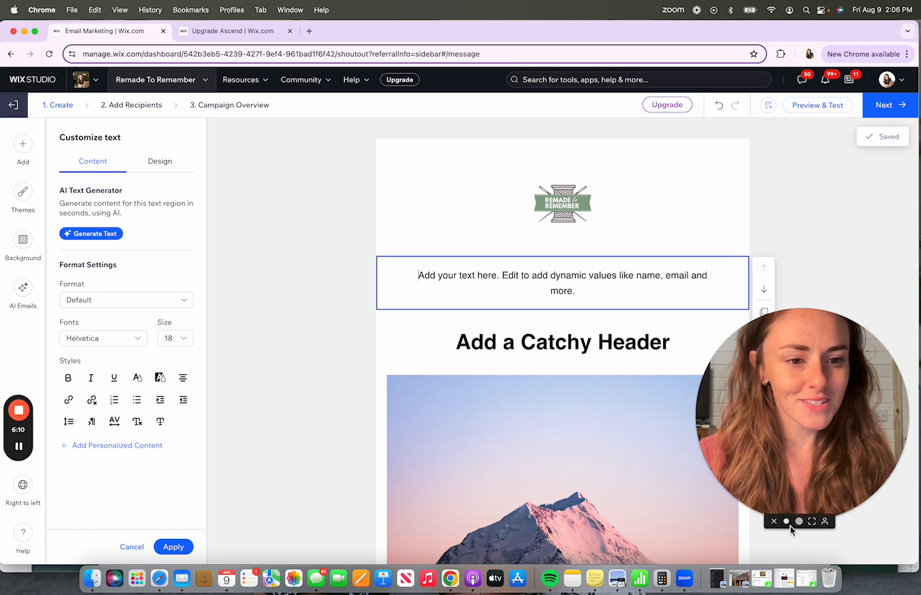
pyautogui.click(789, 525)
pyautogui.moveTo(760, 471); pyautogui.dragTo(853, 499)
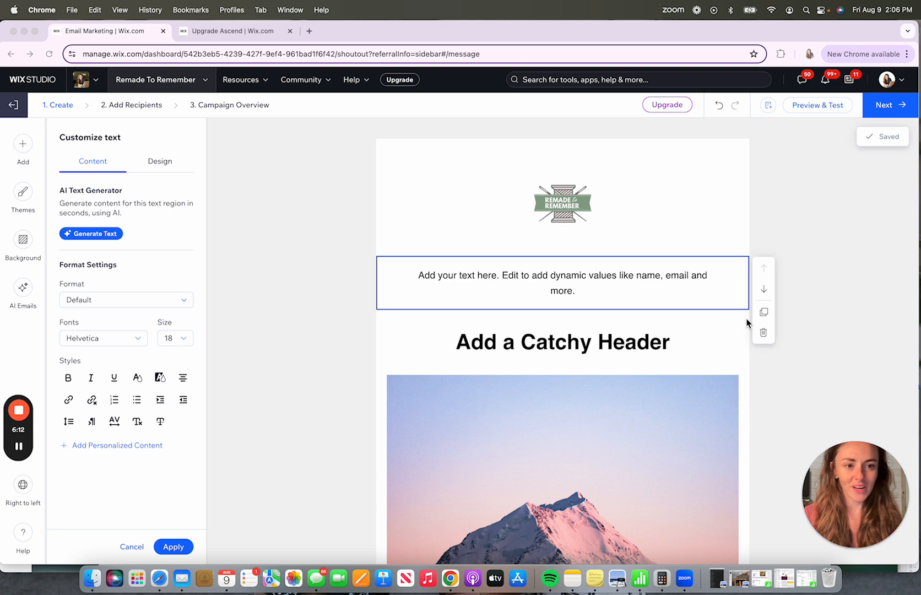
pyautogui.click(763, 333)
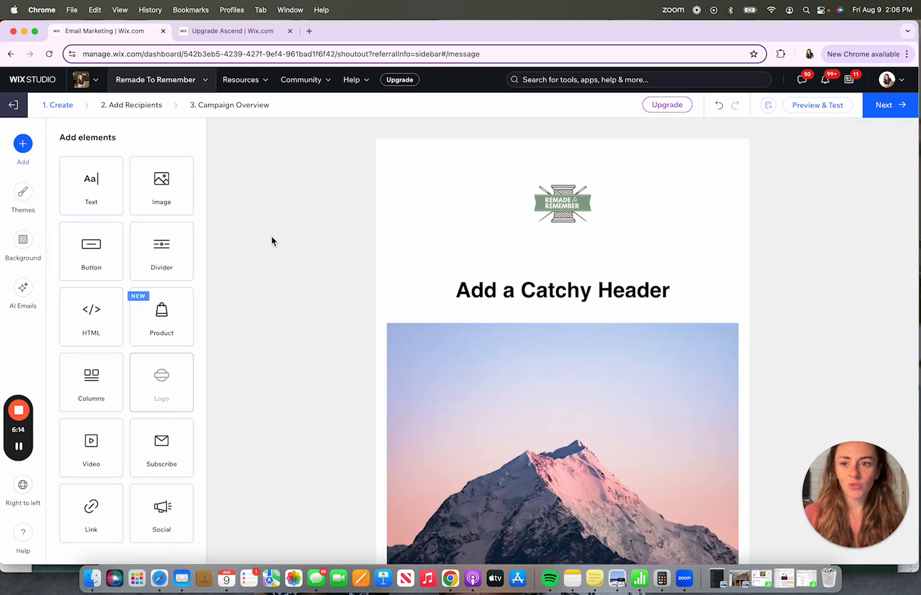
pyautogui.click(171, 192)
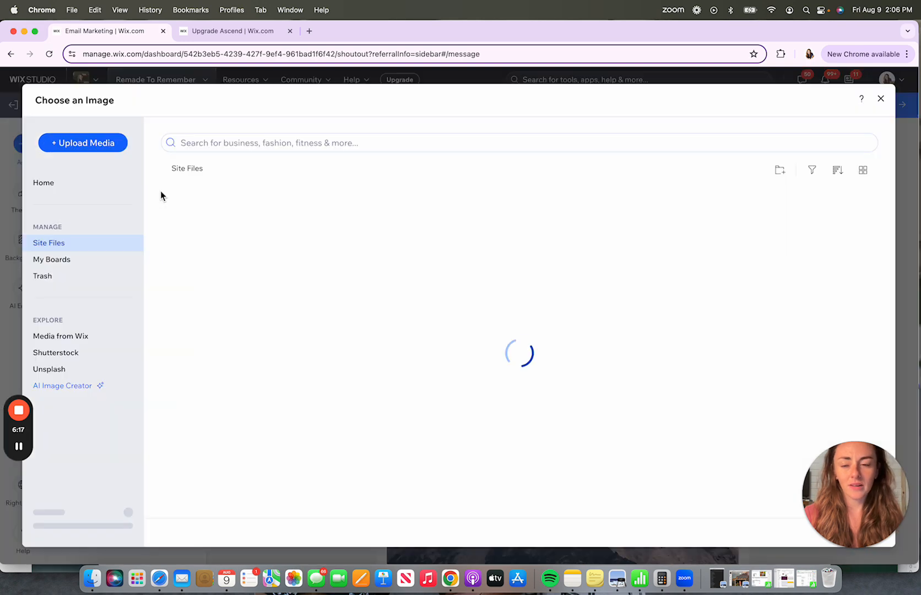
pyautogui.click(881, 98)
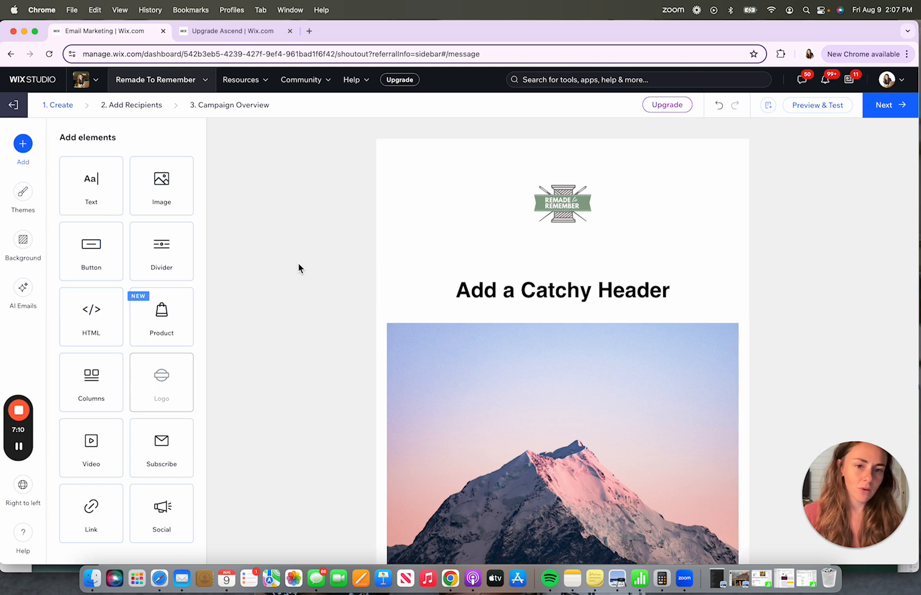
# - Replace the email's header text with "Thanks for signing up!"
pyautogui.click(438, 281)
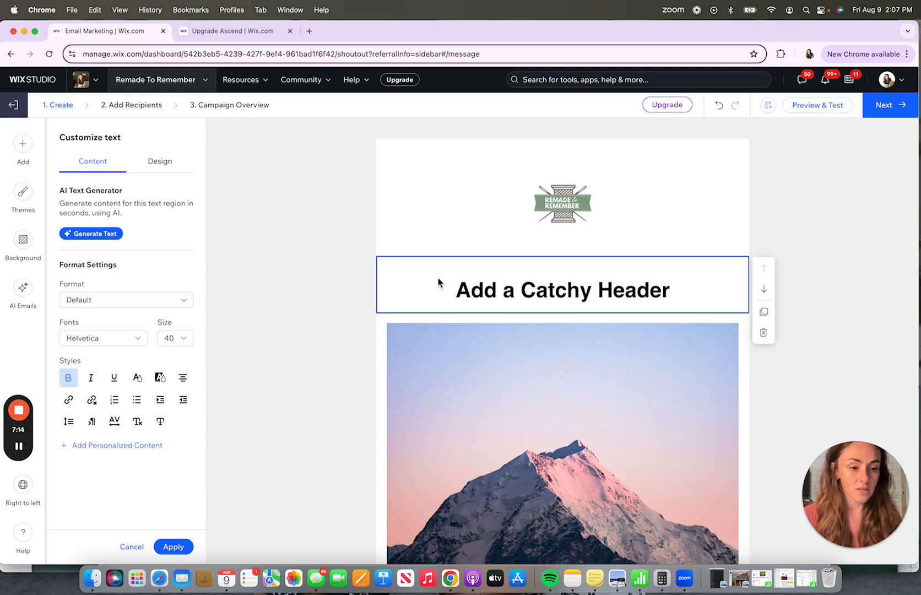
pyautogui.moveTo(695, 294); pyautogui.dragTo(431, 293)
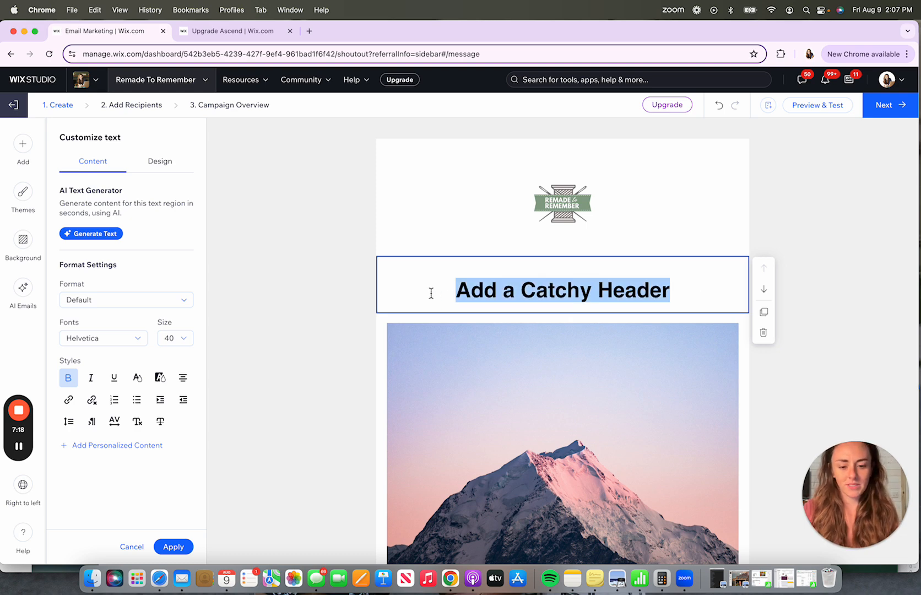
pyautogui.write('Thanks for ')
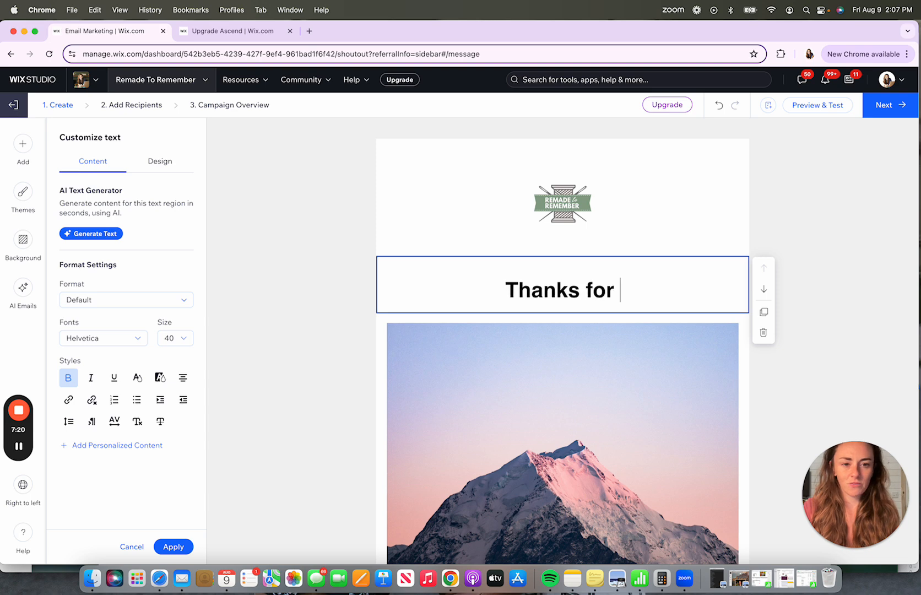
pyautogui.write('signgin')
pyautogui.press('BackSpace')
pyautogui.press('BackSpace')
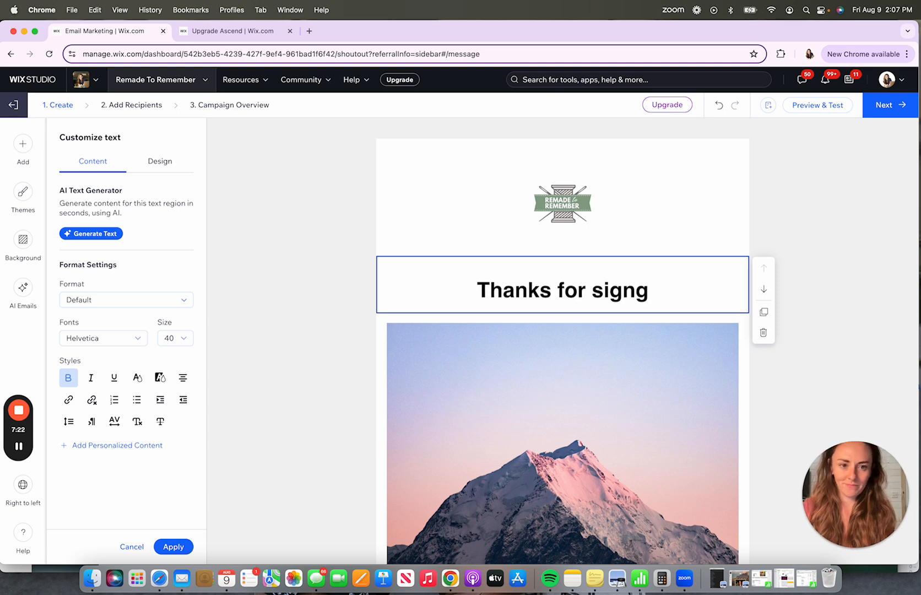
pyautogui.press('BackSpace')
pyautogui.write('img')
pyautogui.press('BackSpace')
pyautogui.press('BackSpace')
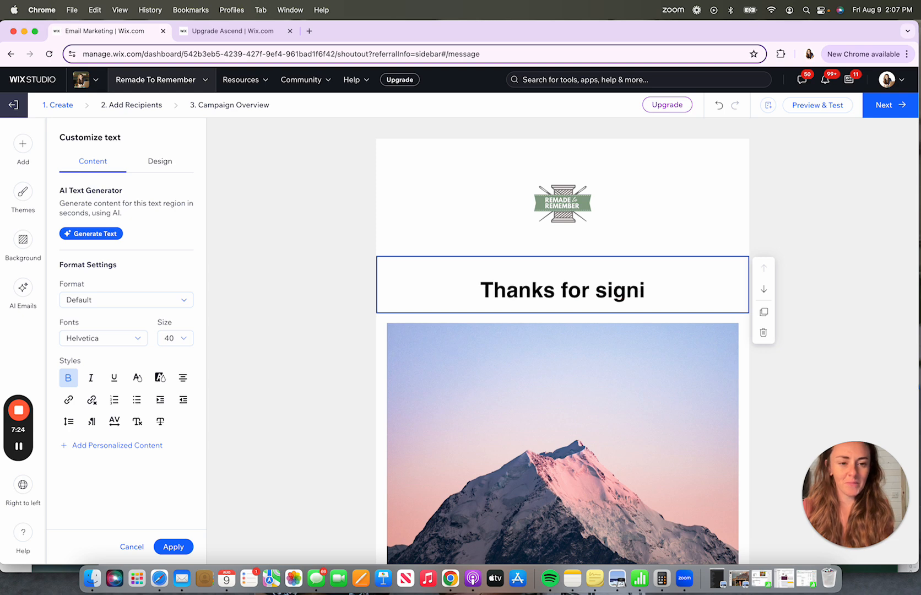
pyautogui.write('ng you')
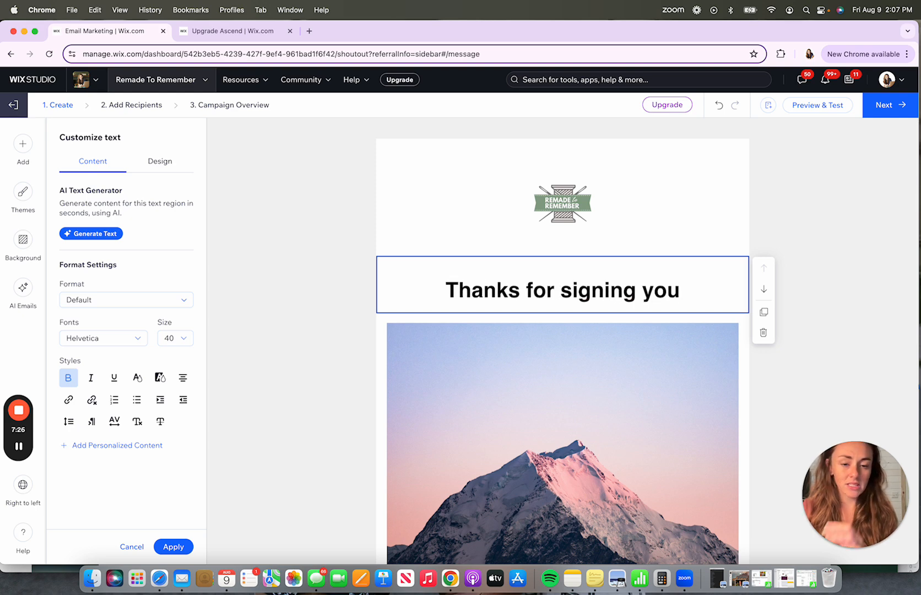
pyautogui.press('BackSpace')
pyautogui.press('BackSpace')
pyautogui.press('BackSpace')
pyautogui.write('up!')
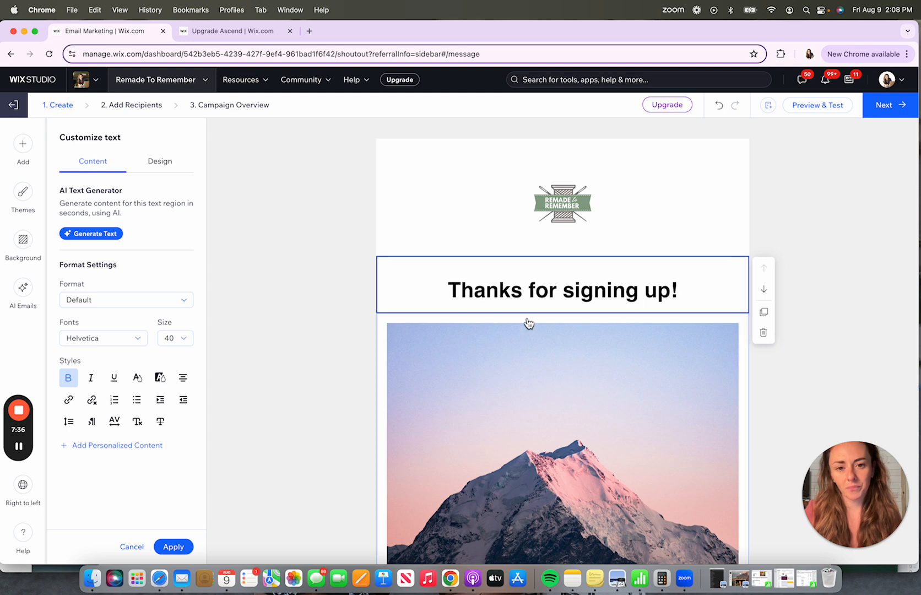
# - Set the header text's format to Small Heading
pyautogui.tripleClick(636, 310)
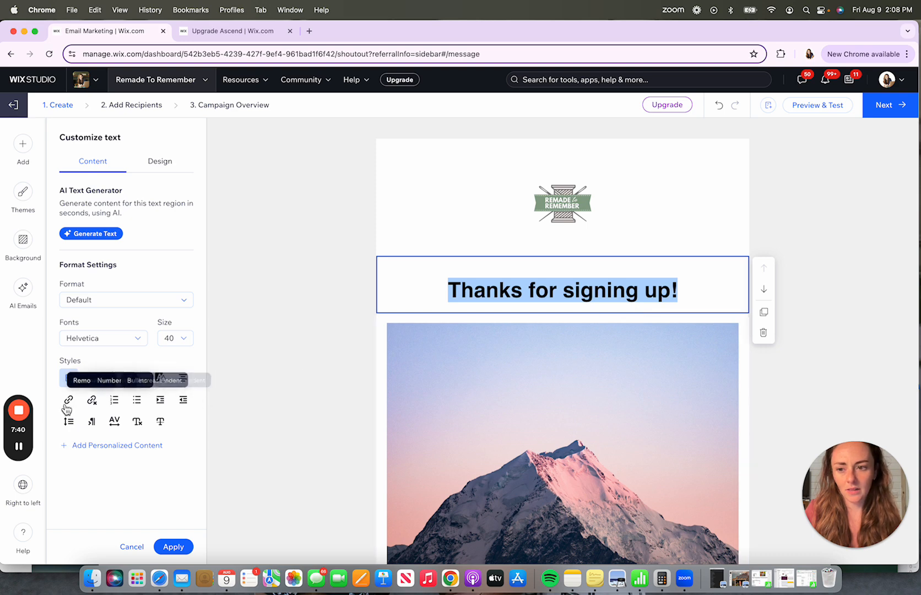
pyautogui.click(121, 301)
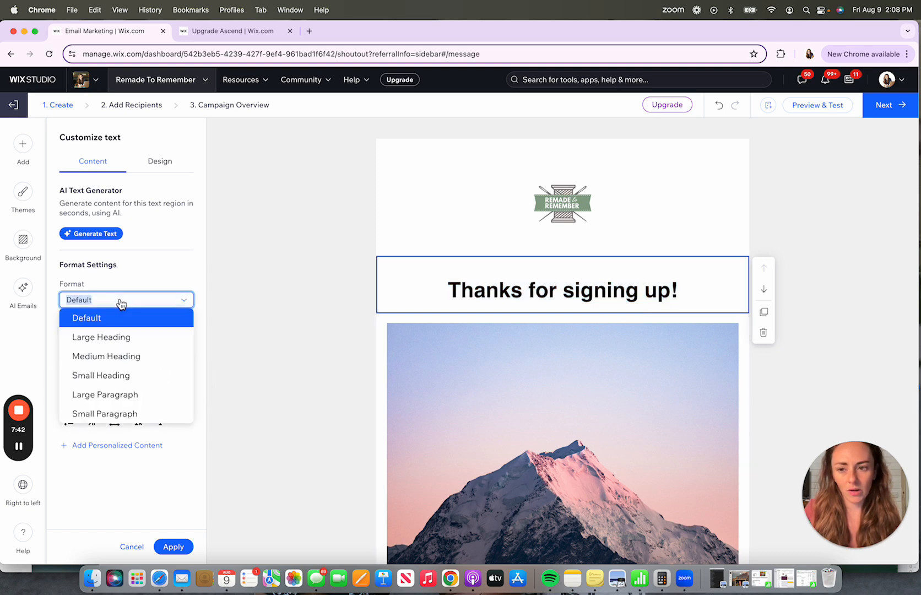
pyautogui.click(118, 356)
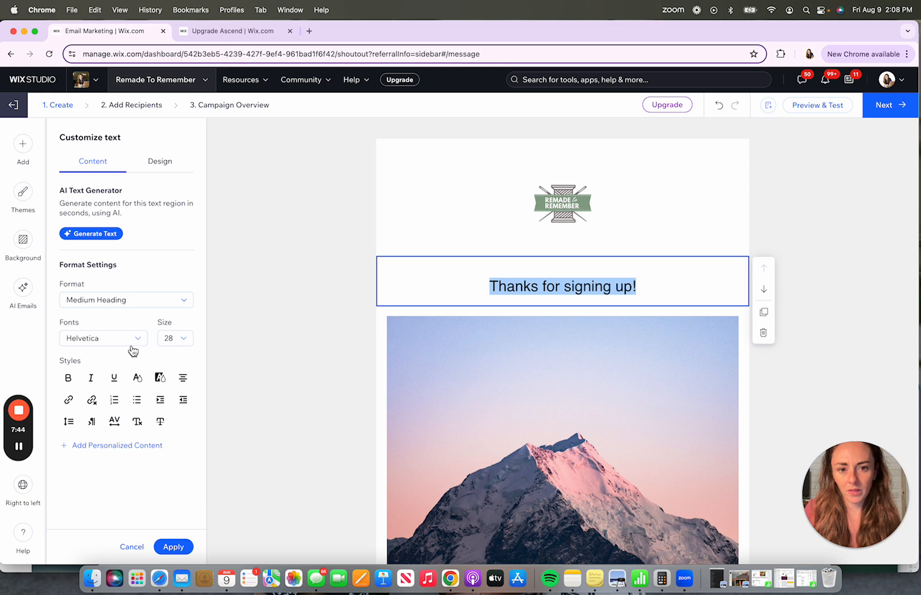
pyautogui.click(125, 303)
pyautogui.click(124, 376)
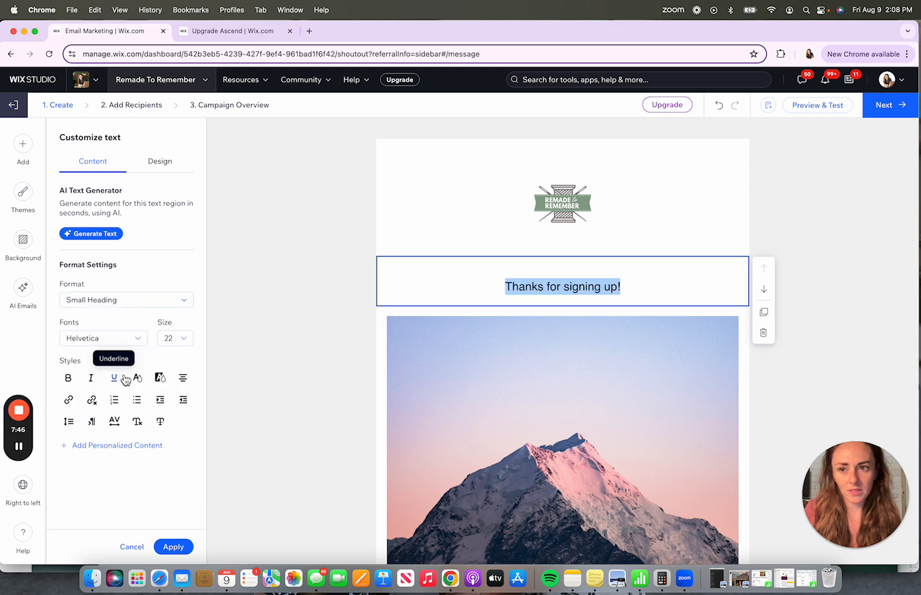
pyautogui.click(119, 306)
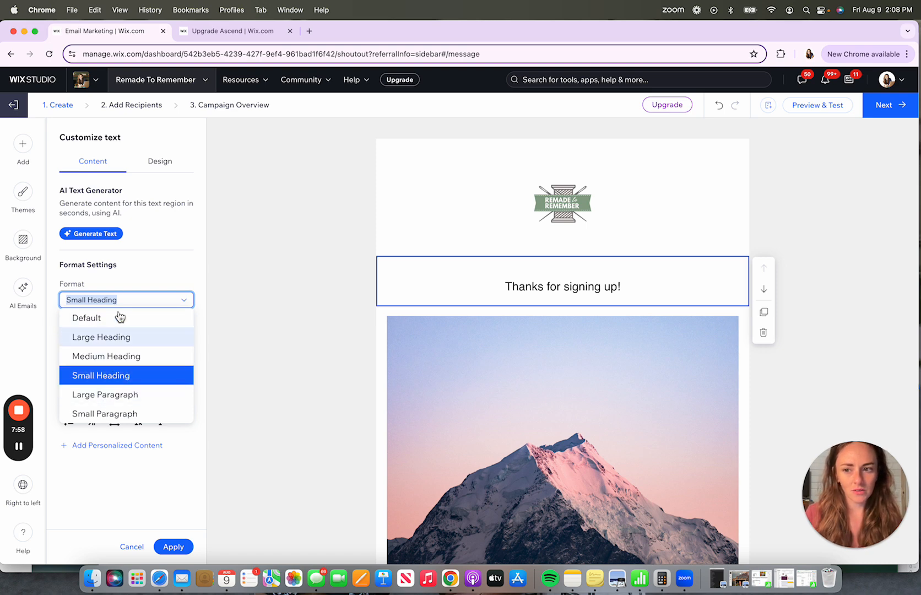
pyautogui.click(115, 290)
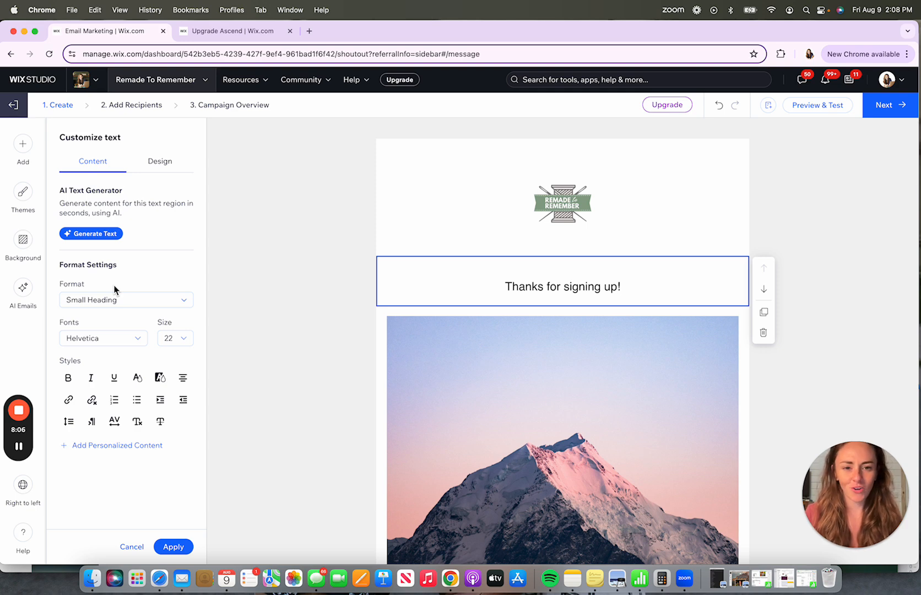
# - Try the Trebuchet MS and Times New Roman fonts on the header text
pyautogui.tripleClick(586, 286)
pyautogui.click(120, 333)
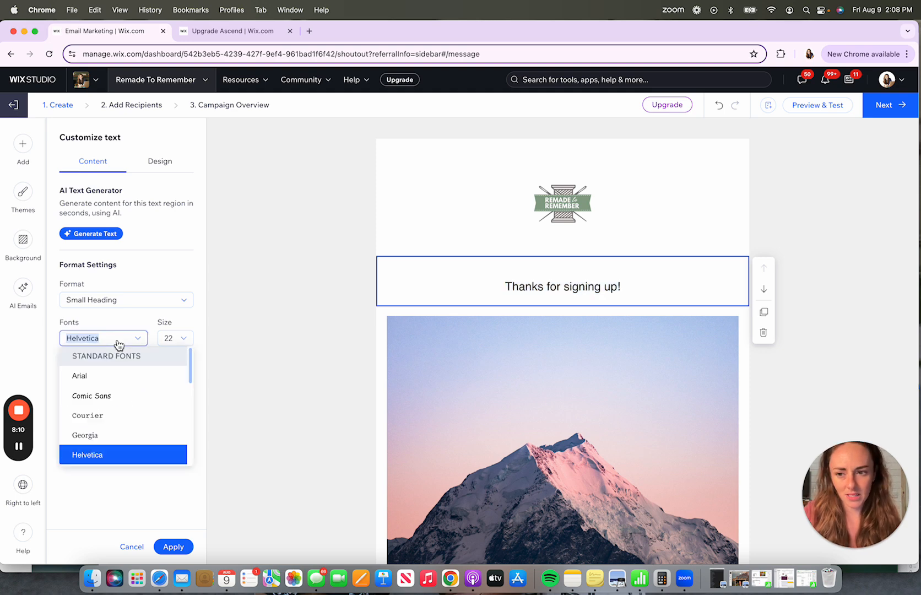
pyautogui.scroll(-5, 116, 408)
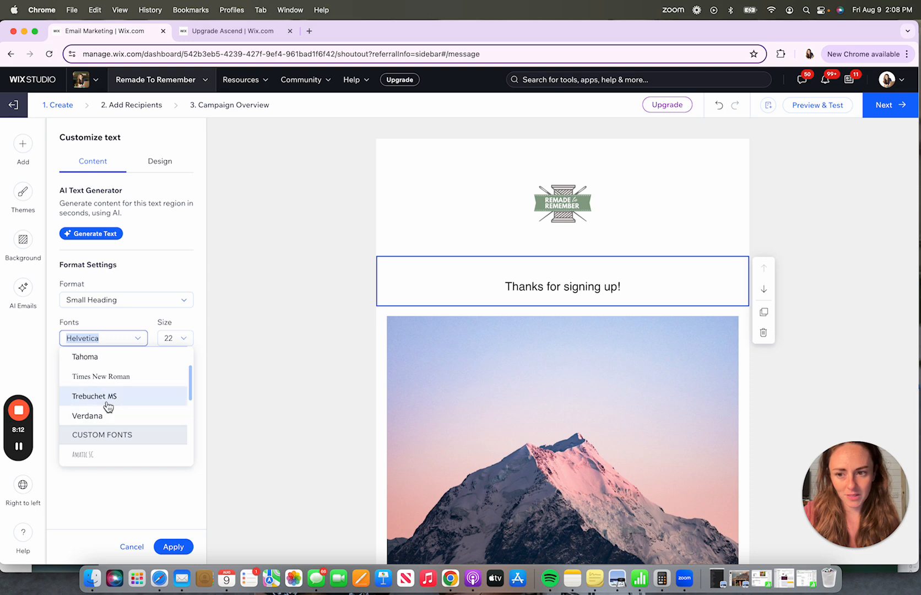
pyautogui.click(107, 397)
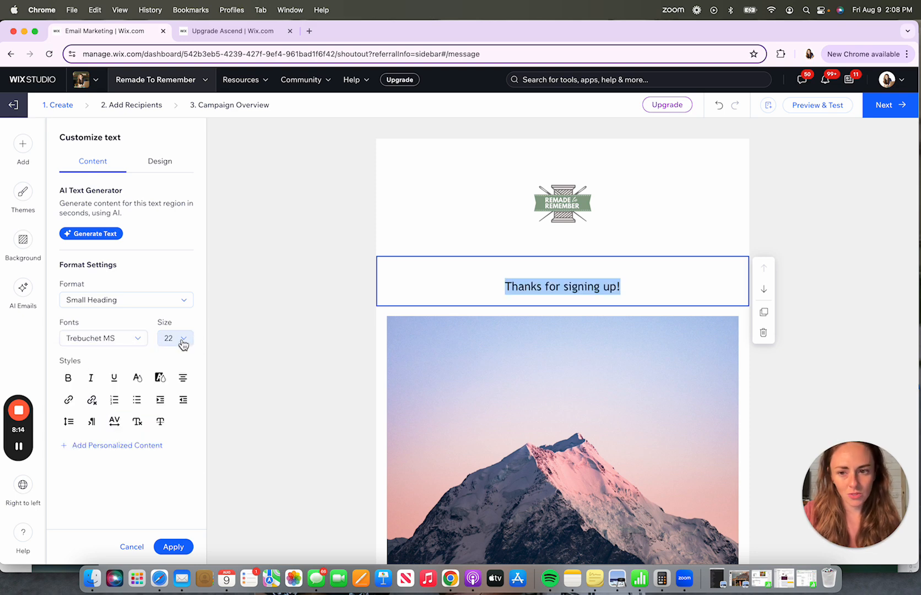
pyautogui.click(136, 379)
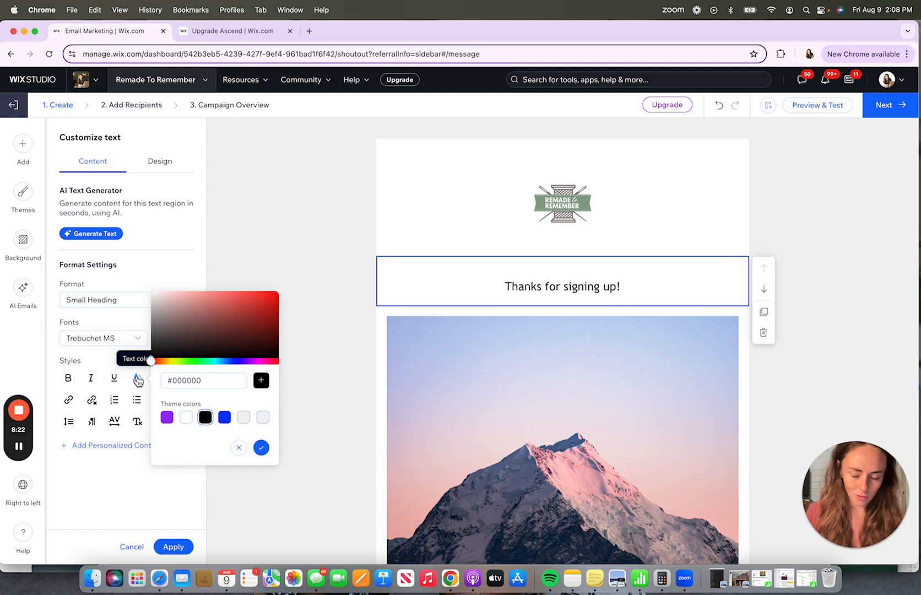
pyautogui.click(126, 465)
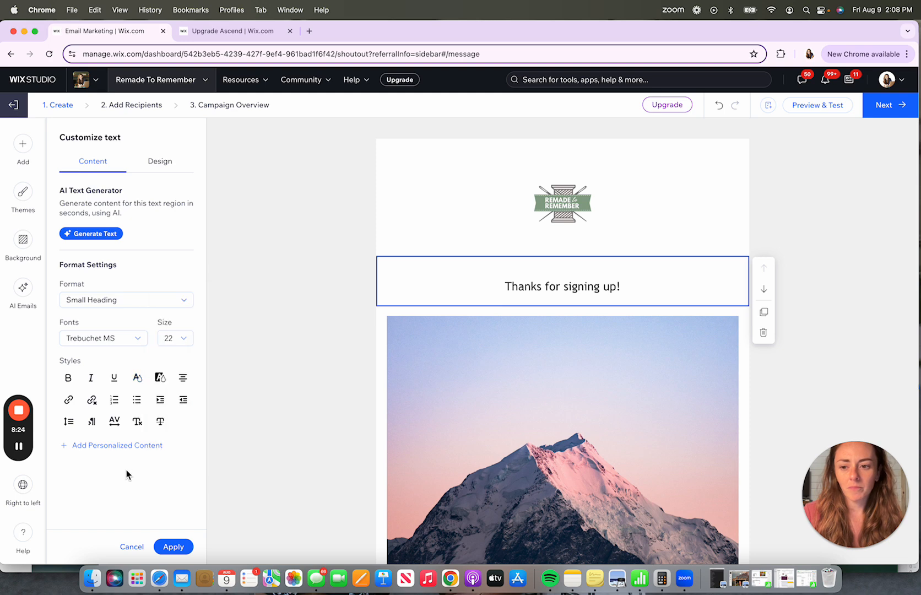
pyautogui.moveTo(632, 286); pyautogui.dragTo(430, 284)
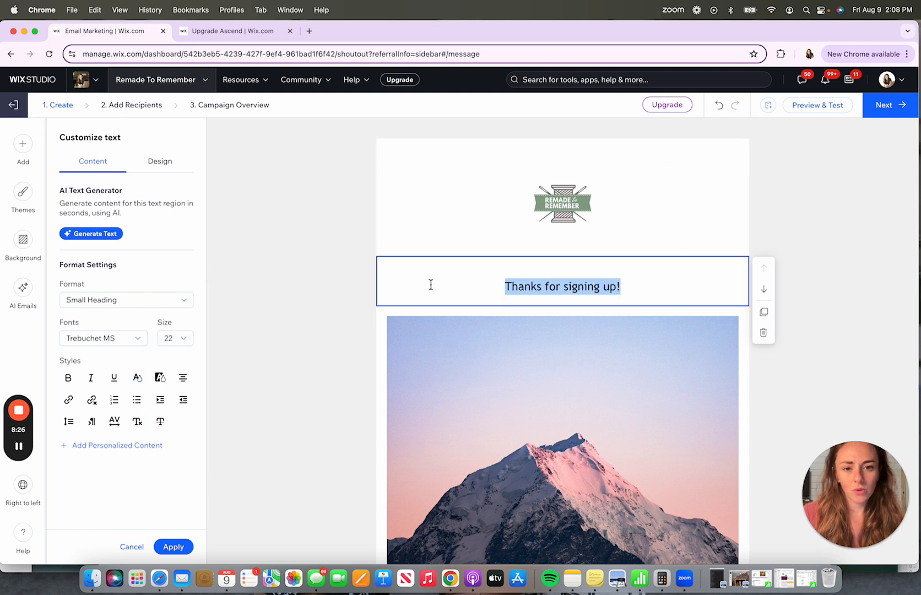
pyautogui.click(117, 339)
pyautogui.scroll(-3, 111, 430)
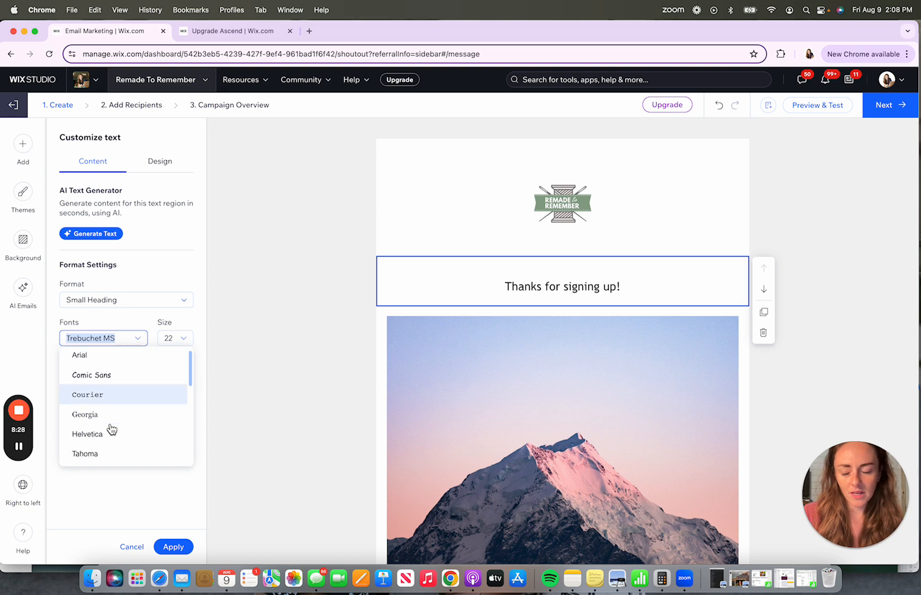
pyautogui.click(115, 449)
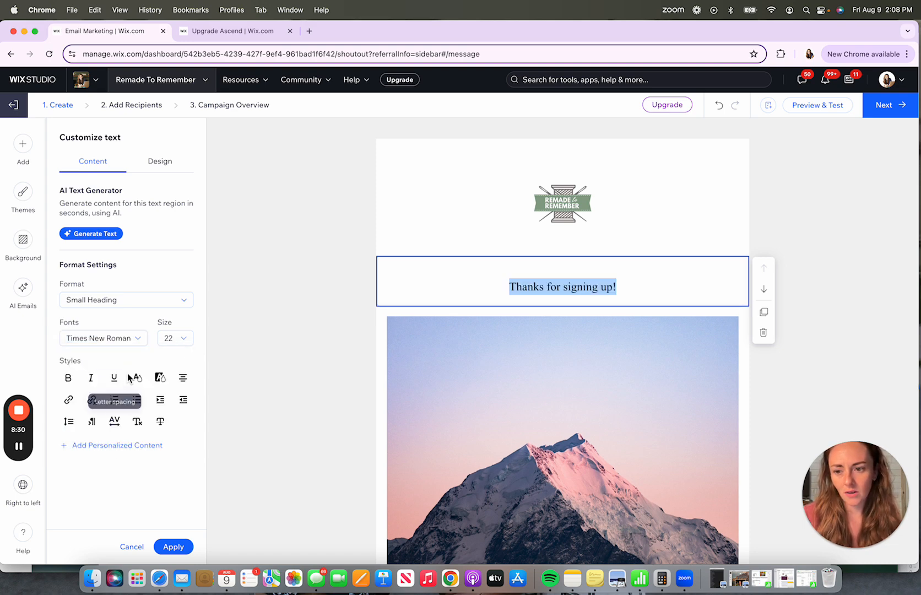
# - Change the header text's font to Georgia
pyautogui.click(117, 340)
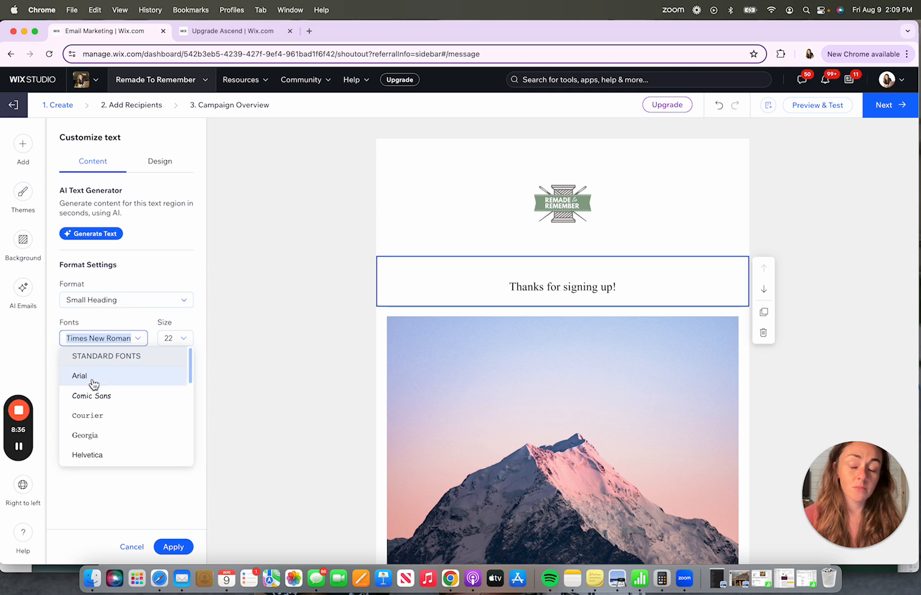
pyautogui.scroll(-6, 104, 402)
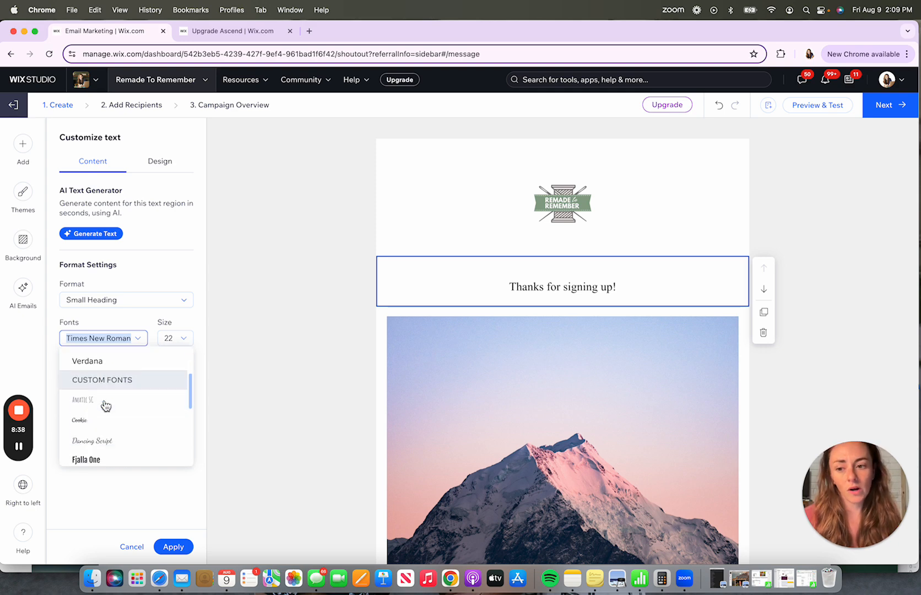
pyautogui.scroll(1, 105, 406)
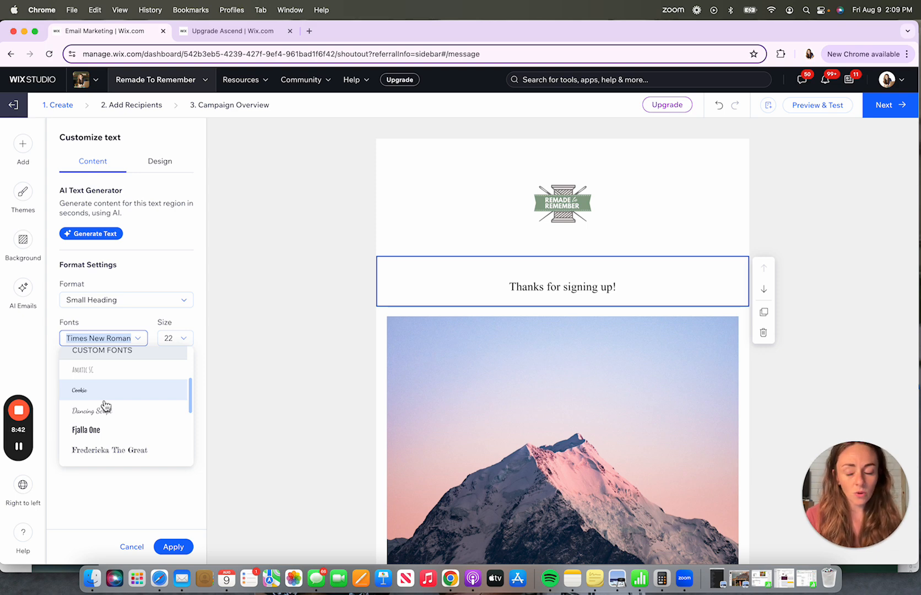
pyautogui.scroll(-4, 106, 406)
pyautogui.scroll(5, 106, 406)
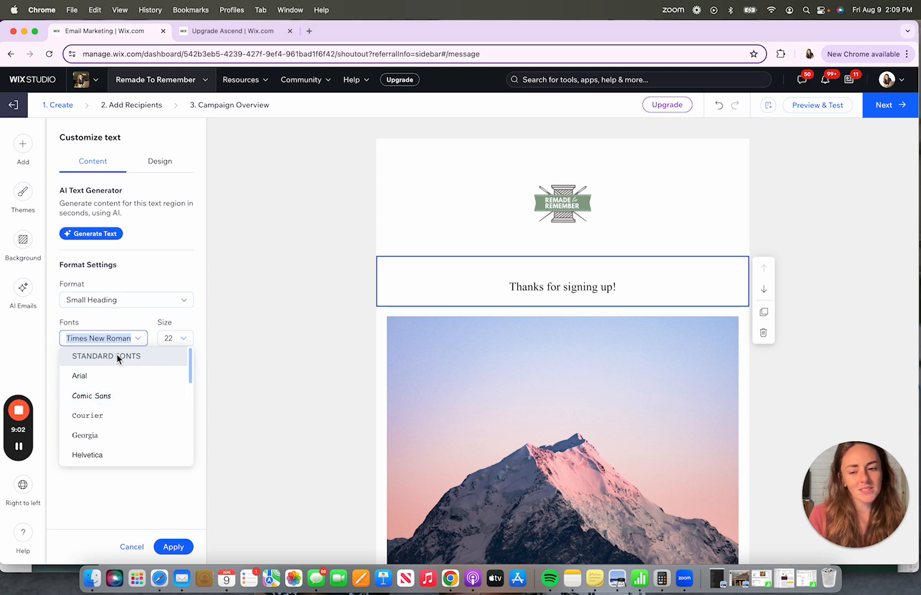
pyautogui.click(94, 436)
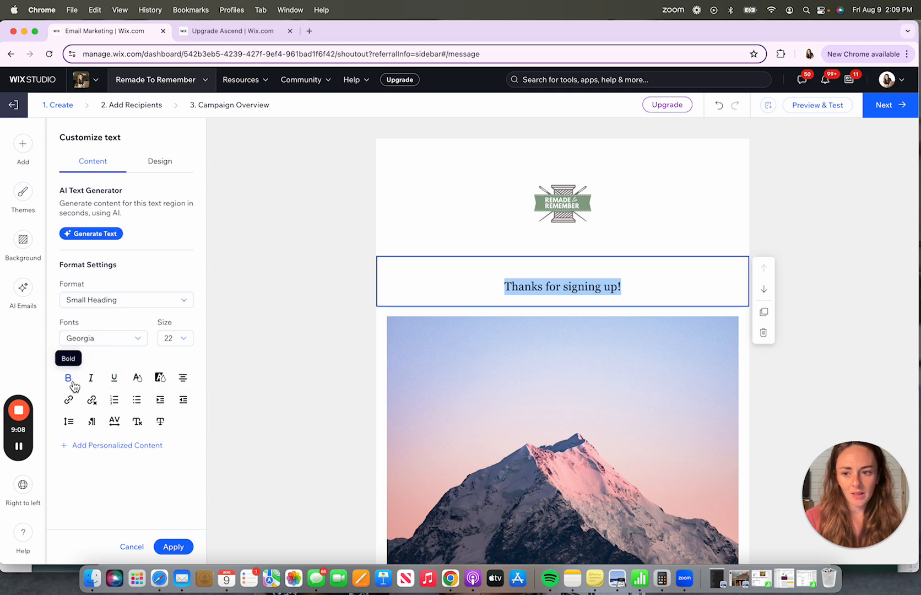
pyautogui.click(139, 380)
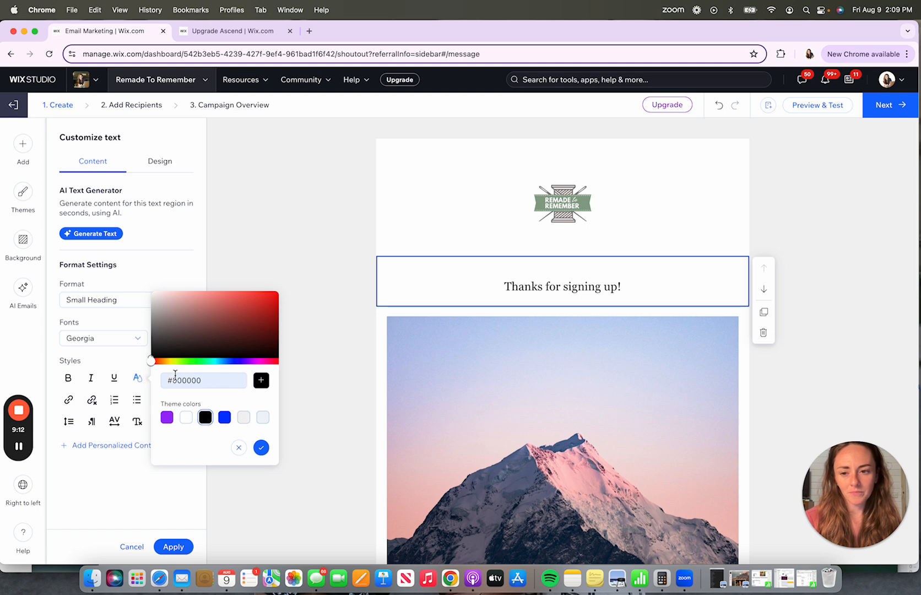
pyautogui.click(135, 377)
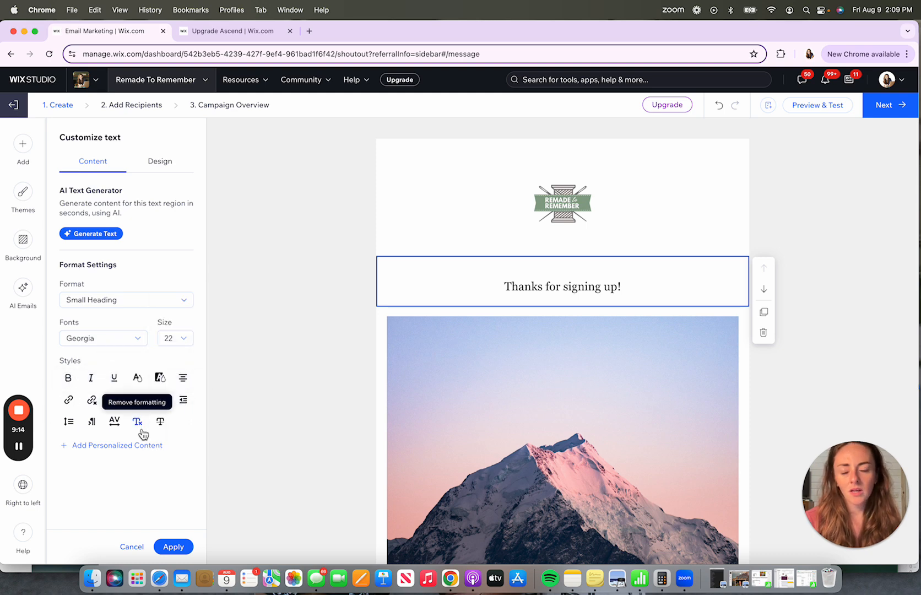
pyautogui.click(138, 379)
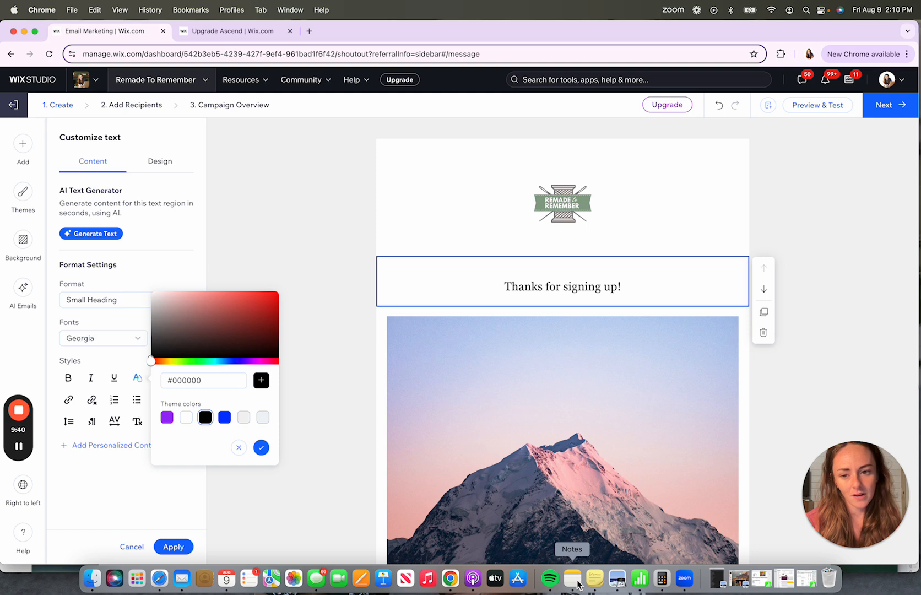
pyautogui.click(147, 497)
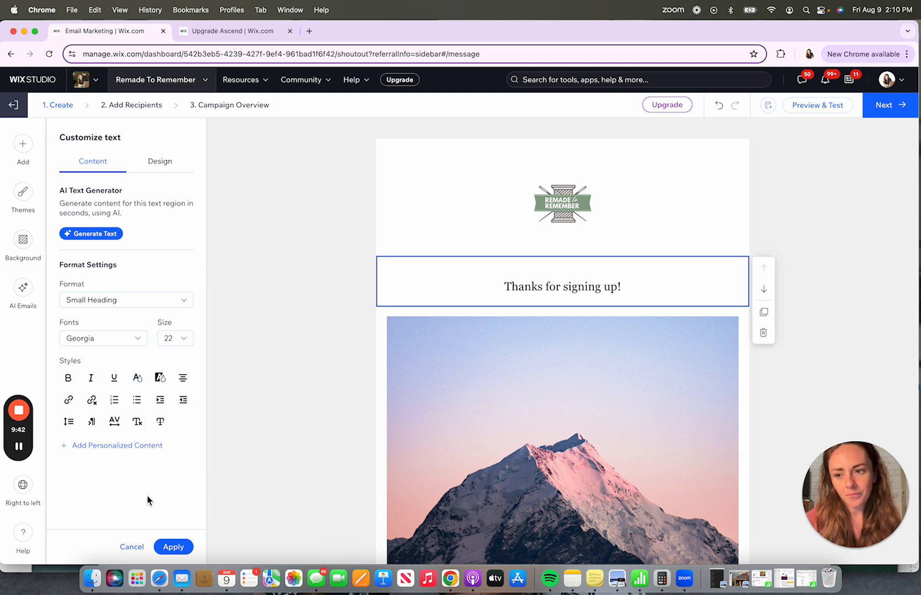
pyautogui.click(136, 384)
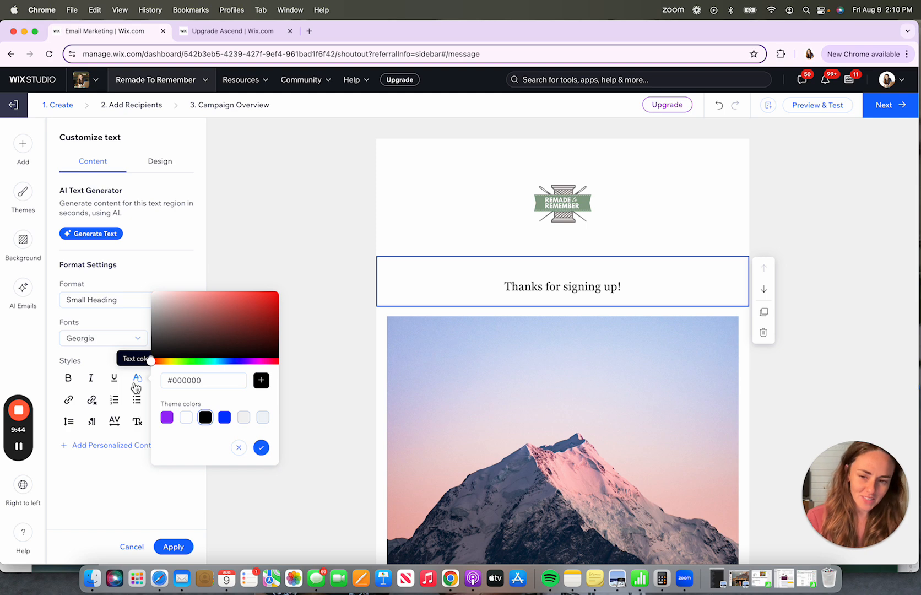
pyautogui.click(127, 475)
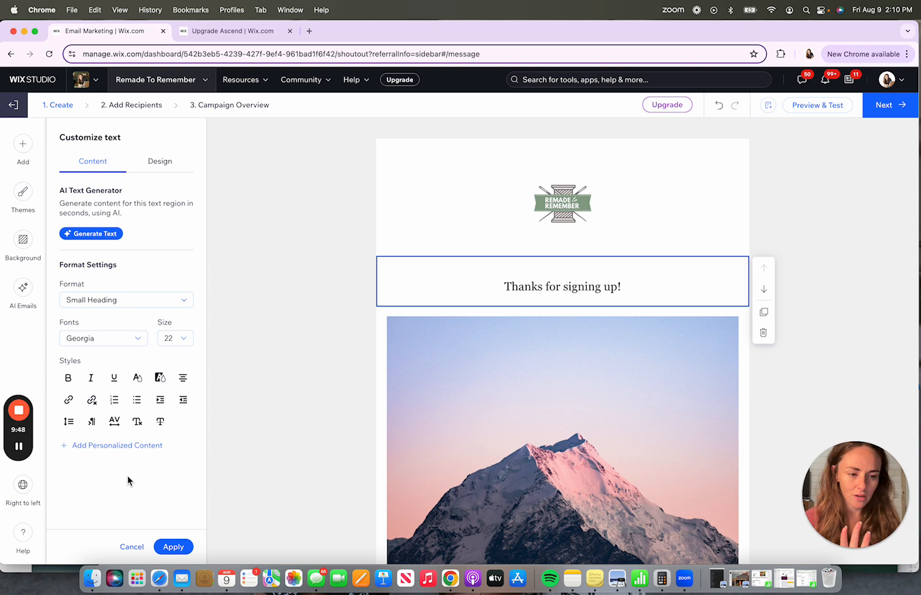
# - Try the Site theme, Decorative, Elegant, Craft and Natural email themes
pyautogui.click(24, 193)
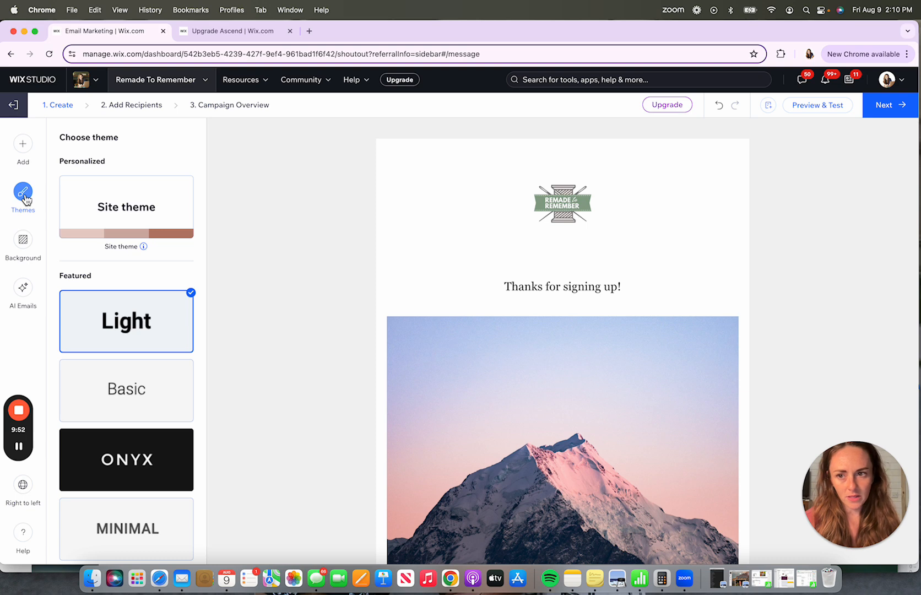
pyautogui.click(117, 211)
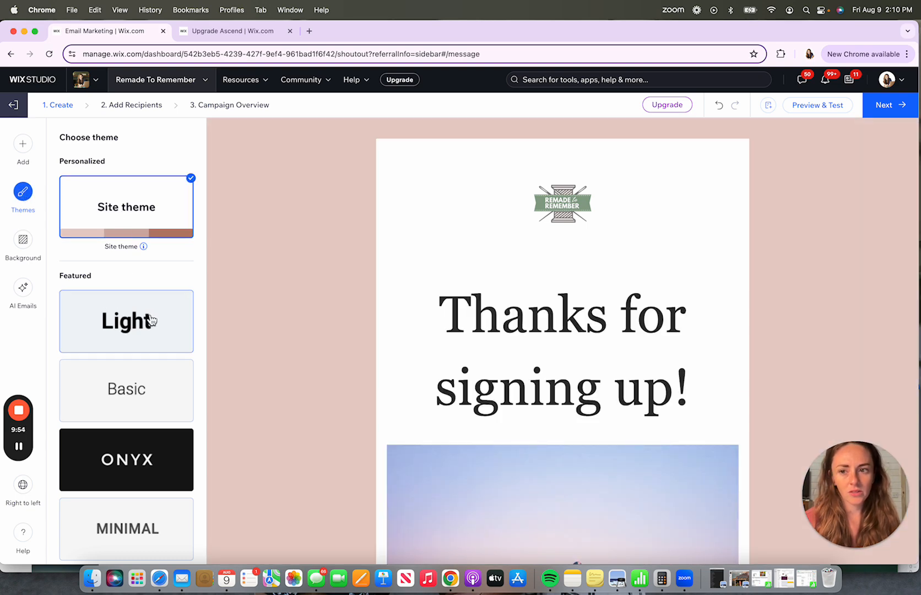
pyautogui.scroll(-5, 149, 336)
pyautogui.scroll(-1, 150, 337)
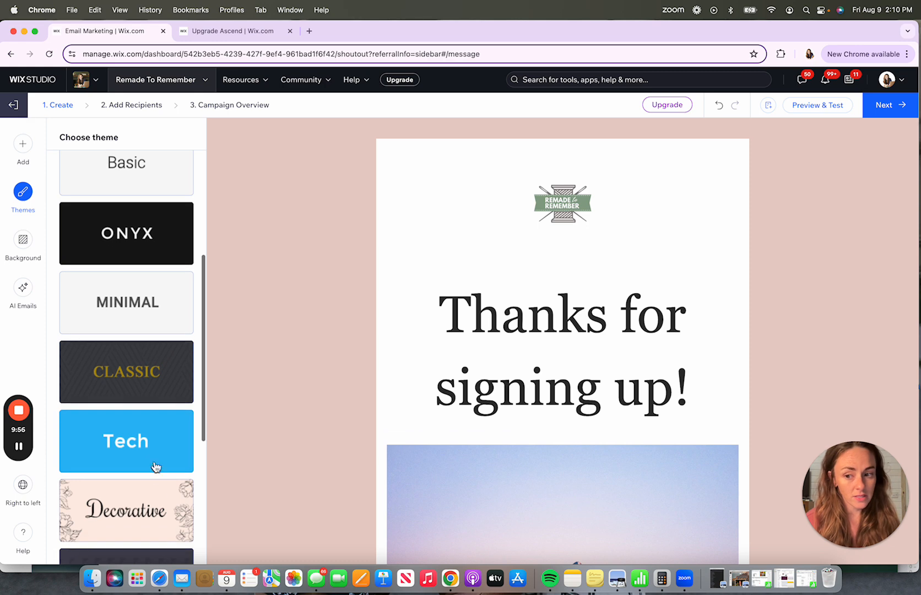
pyautogui.click(150, 529)
pyautogui.scroll(-3, 150, 529)
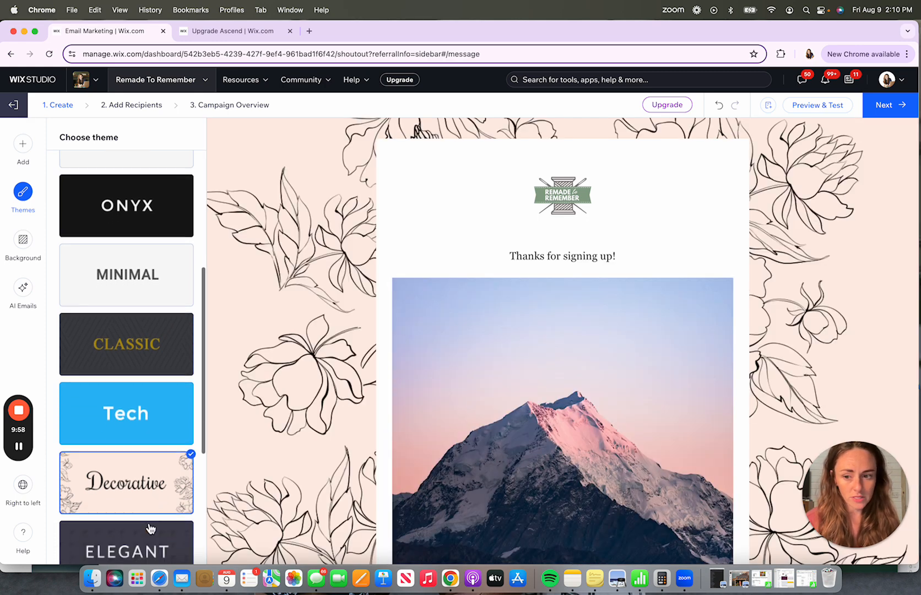
pyautogui.click(145, 437)
pyautogui.click(137, 512)
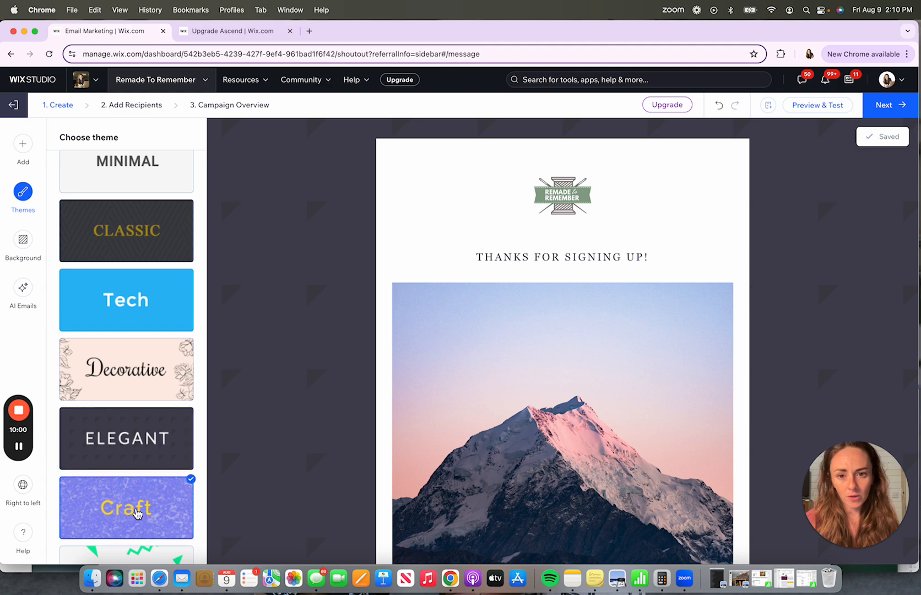
pyautogui.scroll(-3, 136, 512)
pyautogui.click(135, 514)
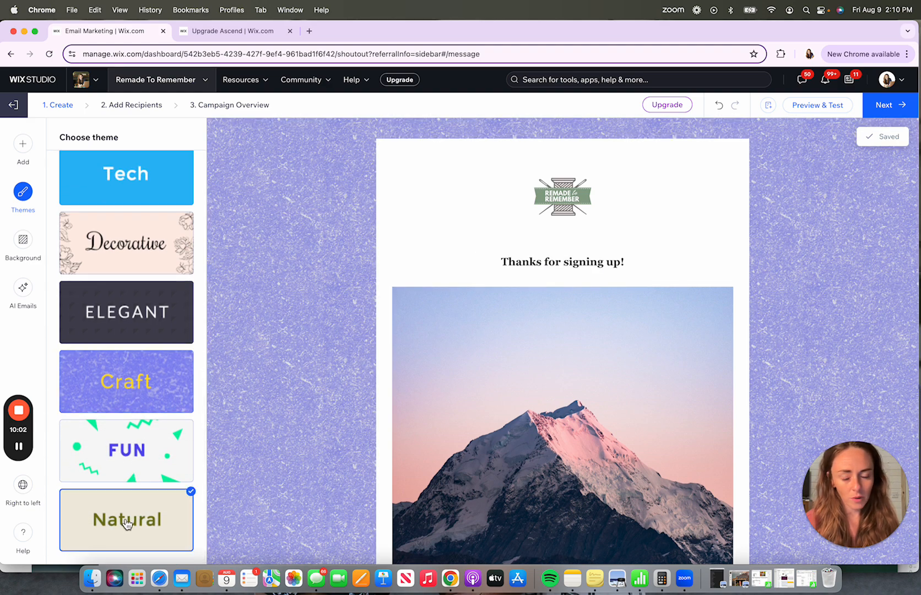
# - Apply the Basic theme to the email
pyautogui.scroll(10, 130, 521)
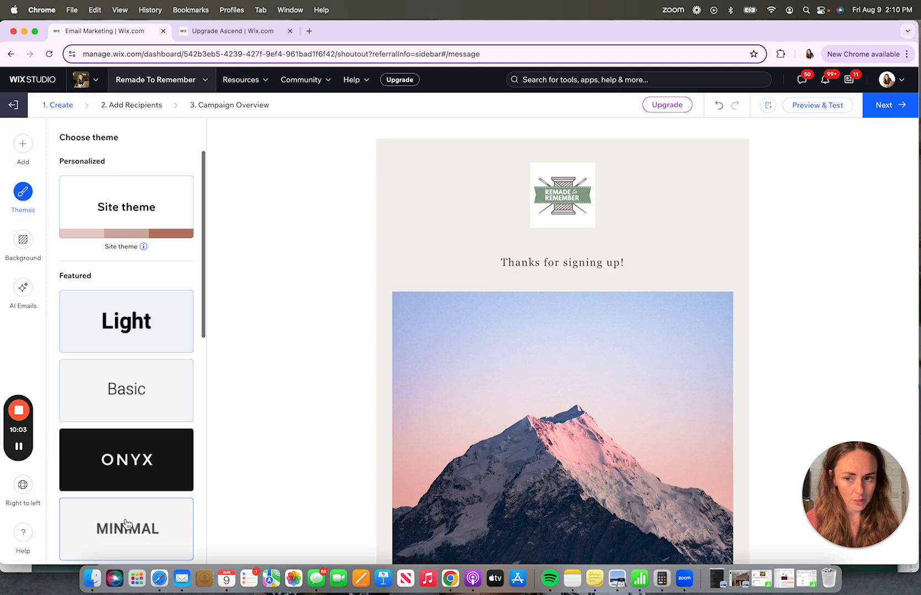
pyautogui.click(144, 327)
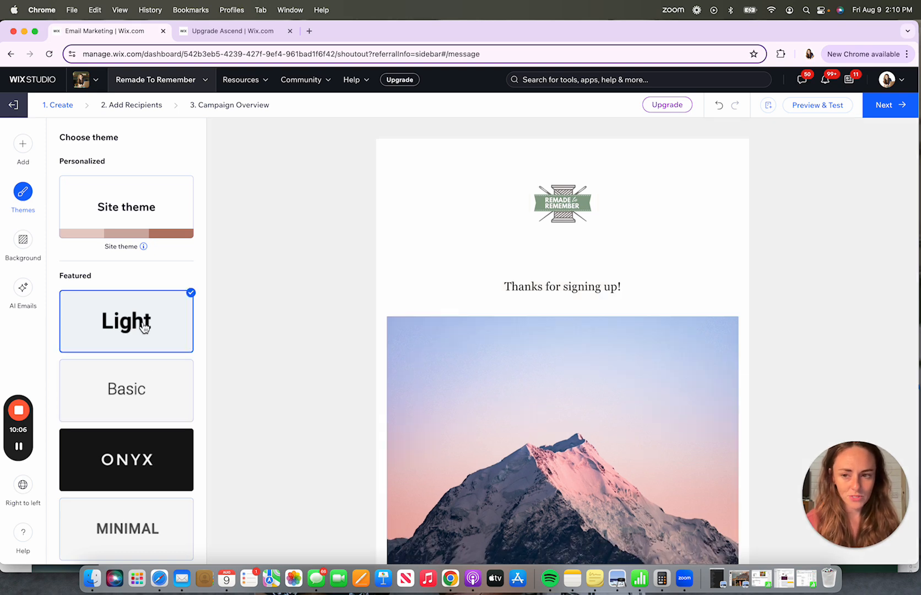
pyautogui.click(94, 197)
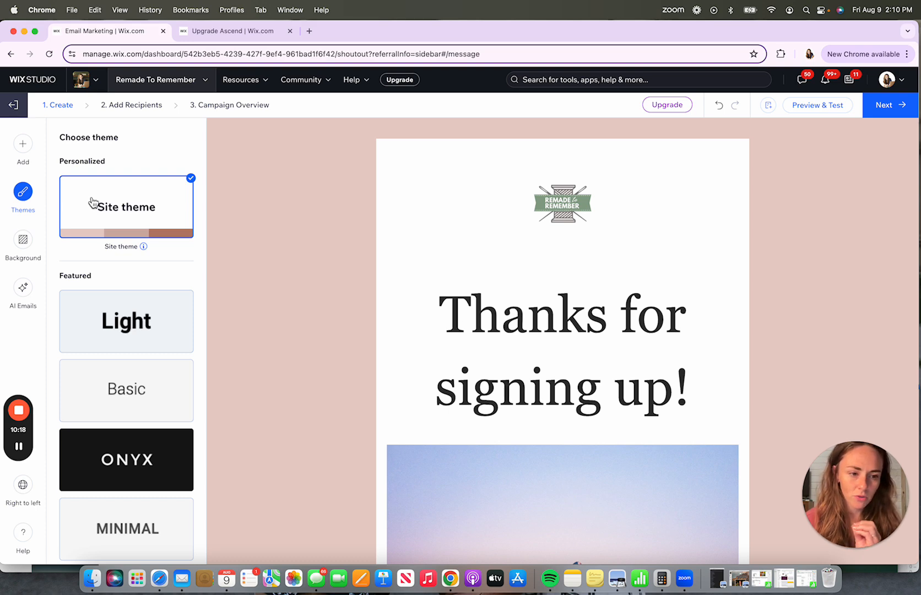
pyautogui.click(119, 333)
pyautogui.click(134, 395)
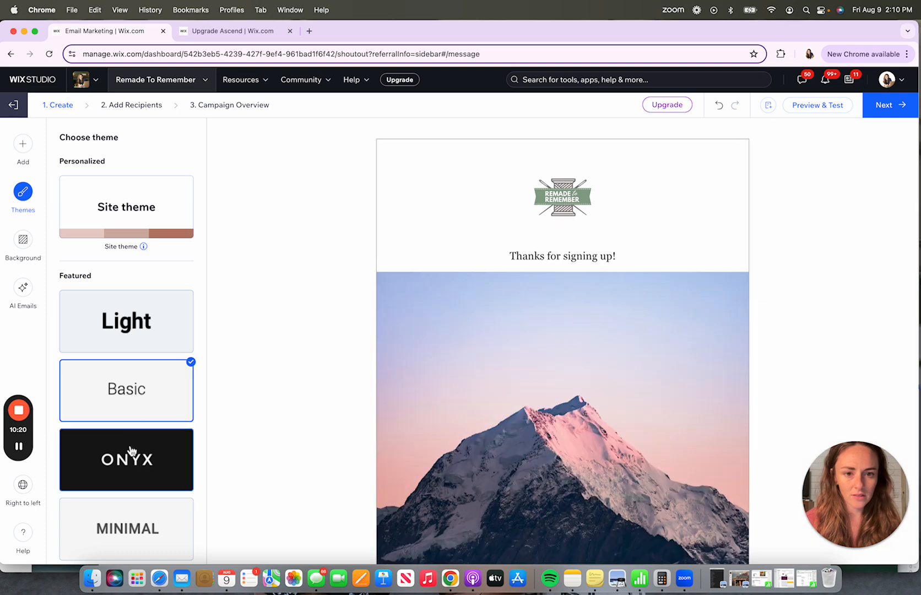
# - Try the Onyx and Minimal themes, then apply the Site theme to the email
pyautogui.click(128, 465)
pyautogui.click(132, 528)
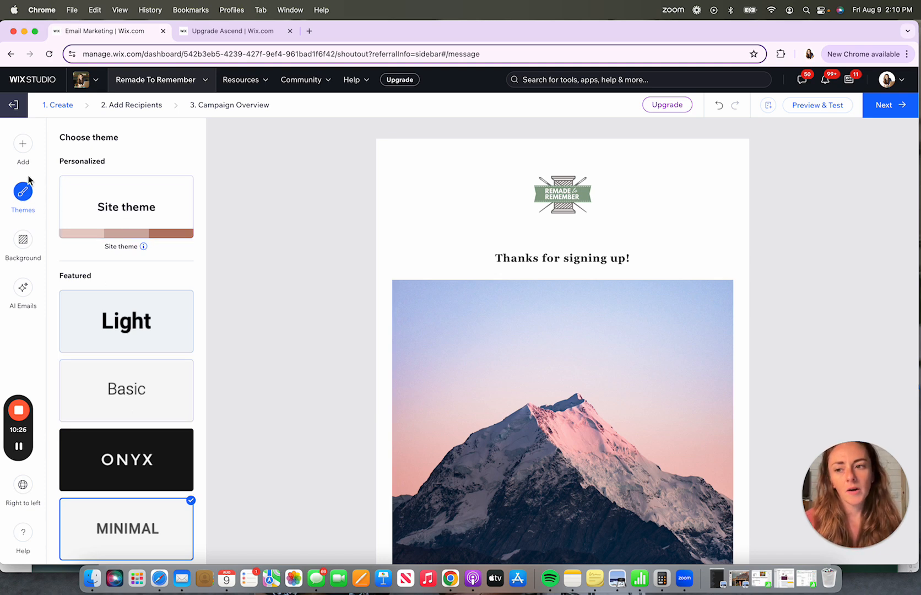
pyautogui.click(109, 214)
pyautogui.click(22, 153)
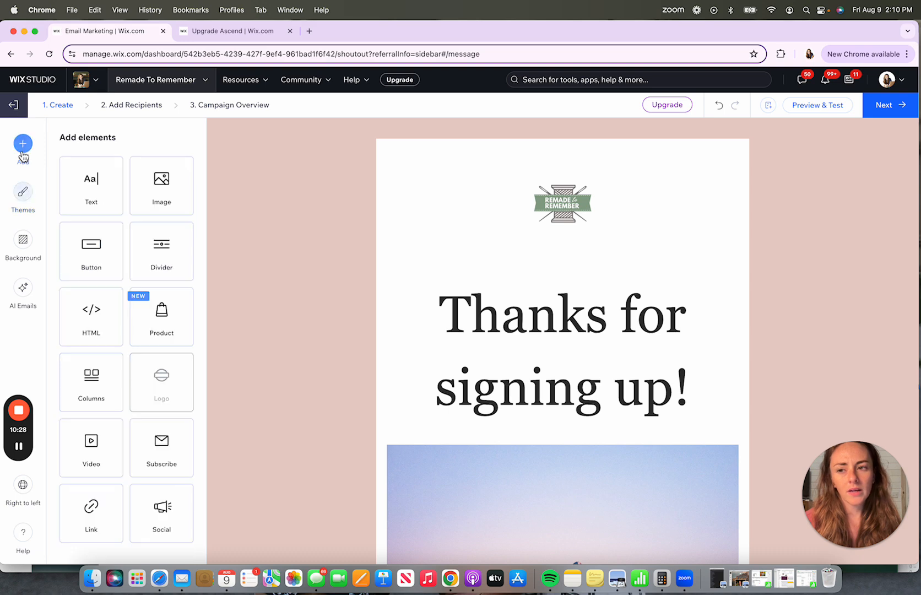
# - Set the header text's font size to 44
pyautogui.click(563, 385)
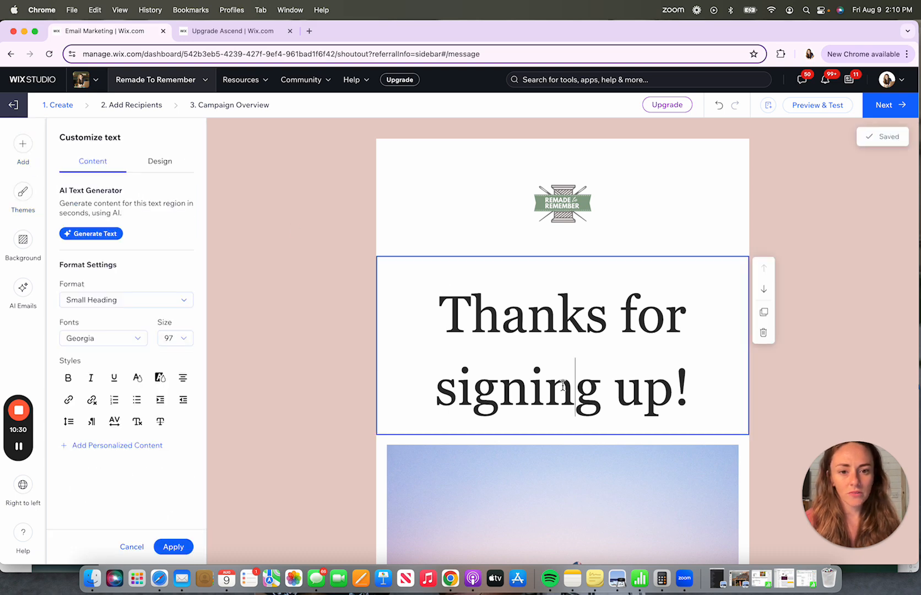
pyautogui.doubleClick(563, 385)
pyautogui.tripleClick(563, 386)
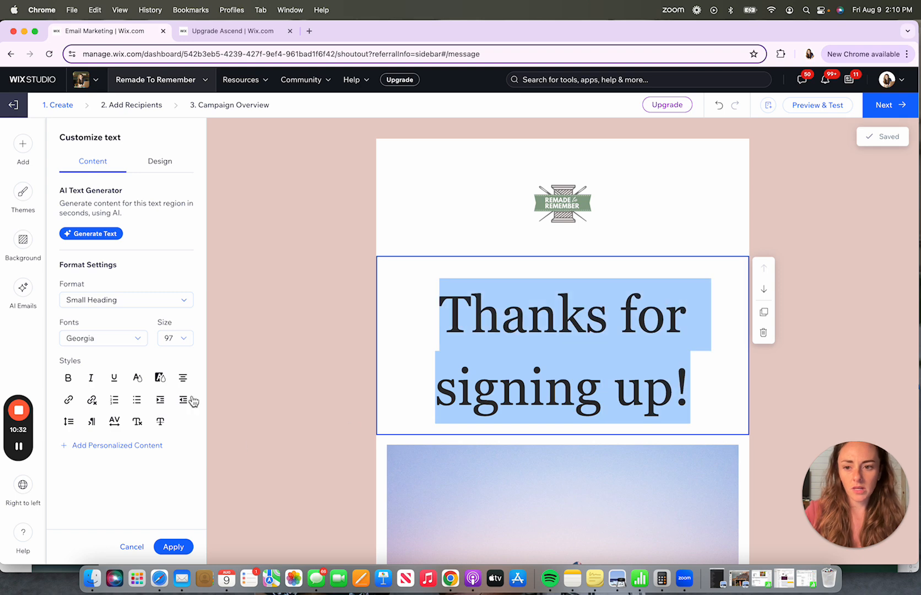
pyautogui.click(174, 338)
pyautogui.write('4')
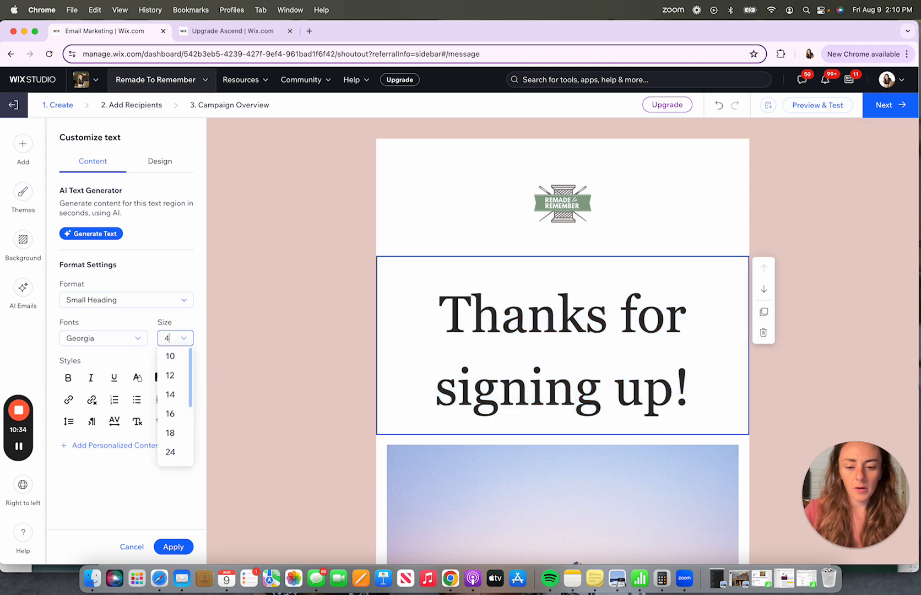
pyautogui.write('4')
pyautogui.press('Return')
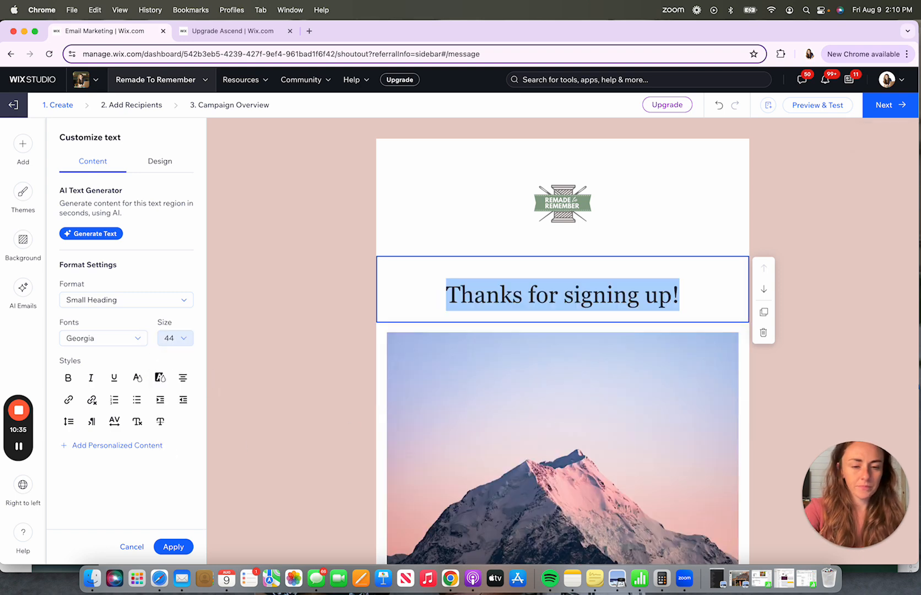
# - Delete the mountain image below the header
pyautogui.click(426, 394)
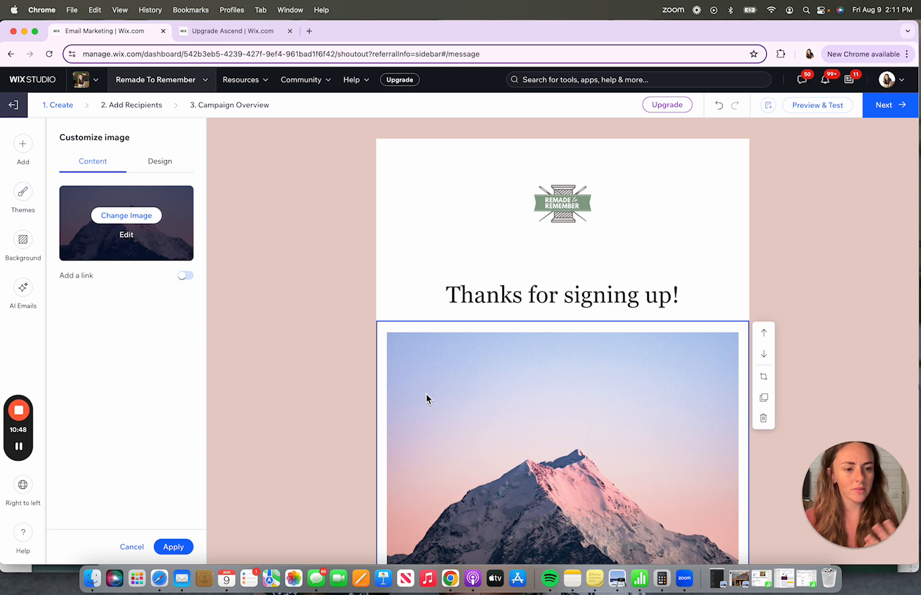
pyautogui.scroll(-5, 426, 397)
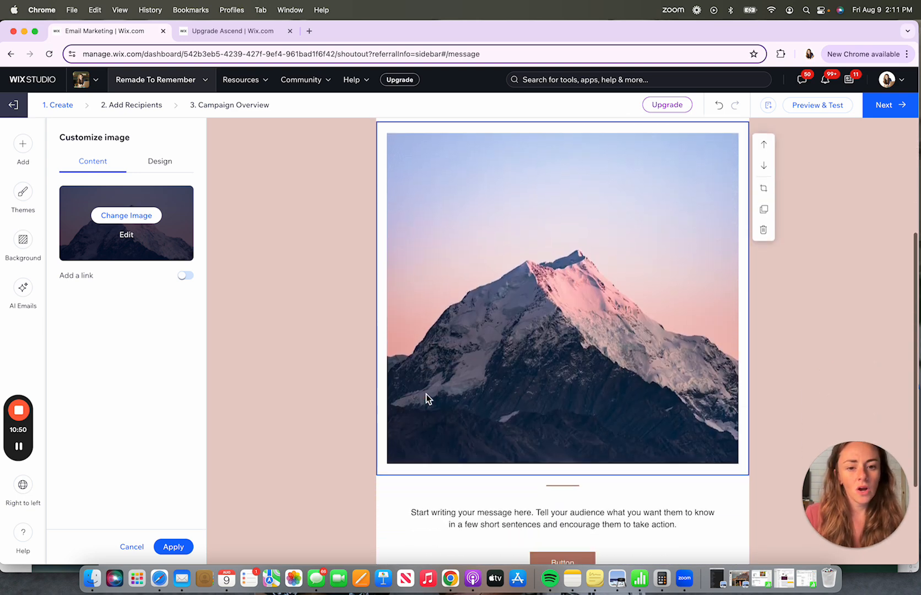
pyautogui.scroll(2, 426, 394)
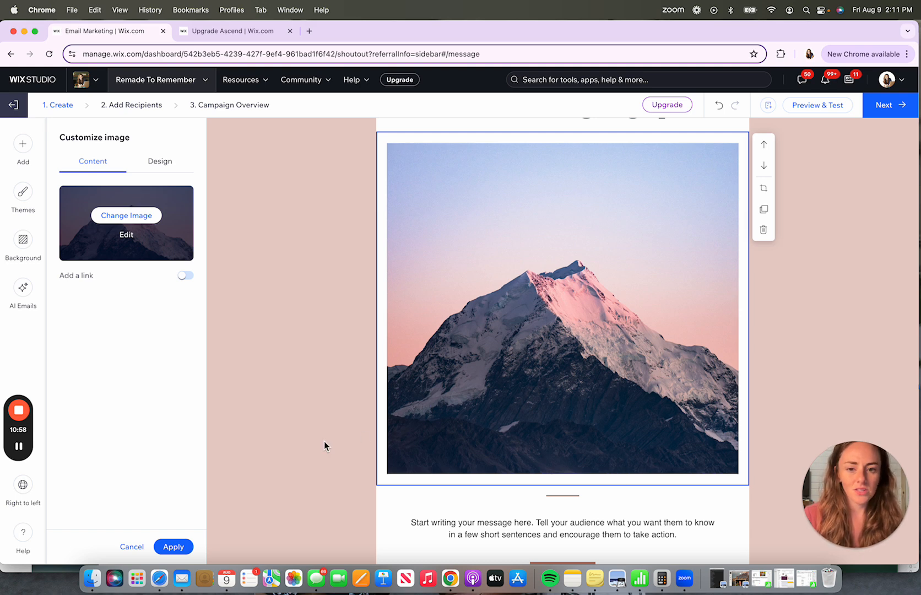
pyautogui.scroll(5, 547, 398)
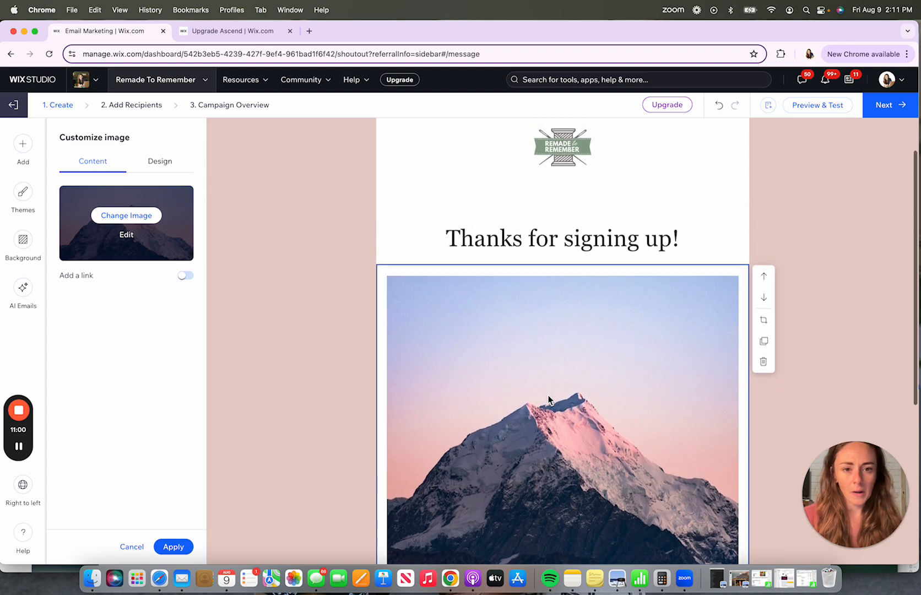
pyautogui.click(720, 231)
pyautogui.click(590, 335)
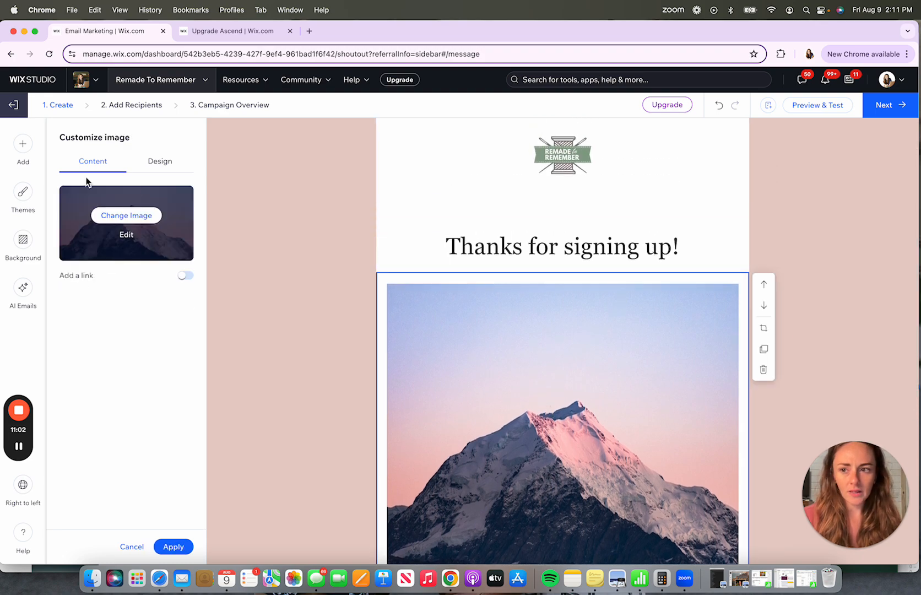
pyautogui.click(22, 147)
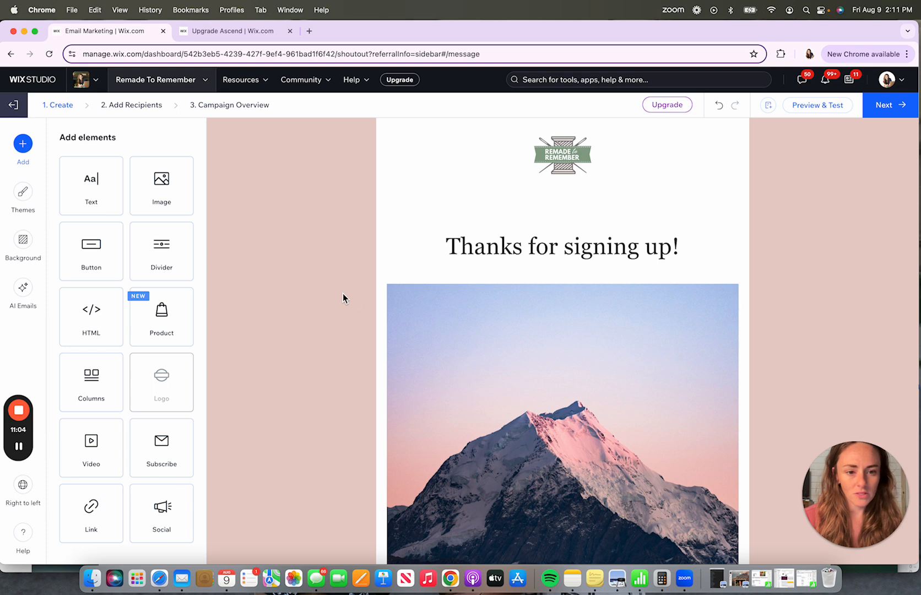
pyautogui.click(551, 389)
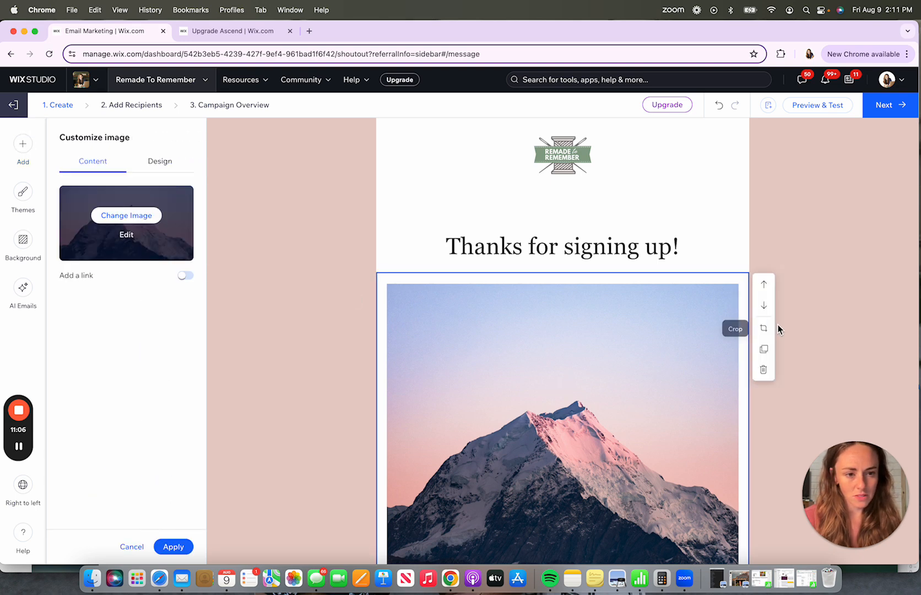
pyautogui.click(768, 371)
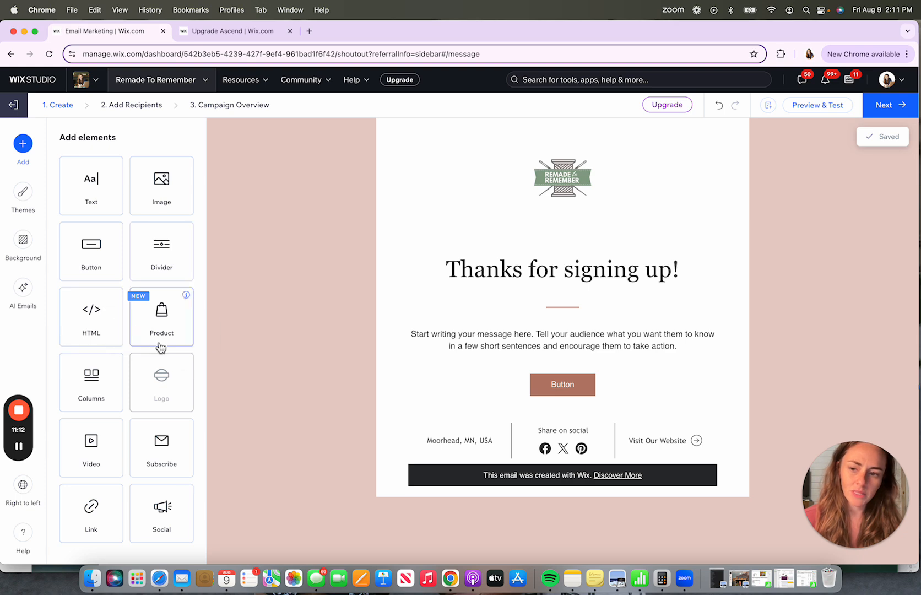
# - Add a two-column image layout and a text block to the top of the email
pyautogui.click(93, 388)
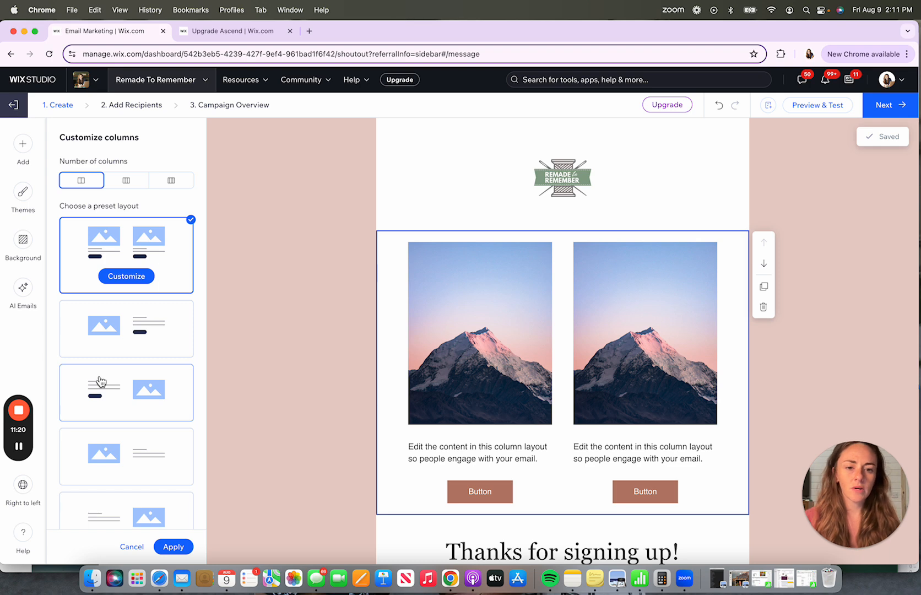
pyautogui.scroll(1, 477, 218)
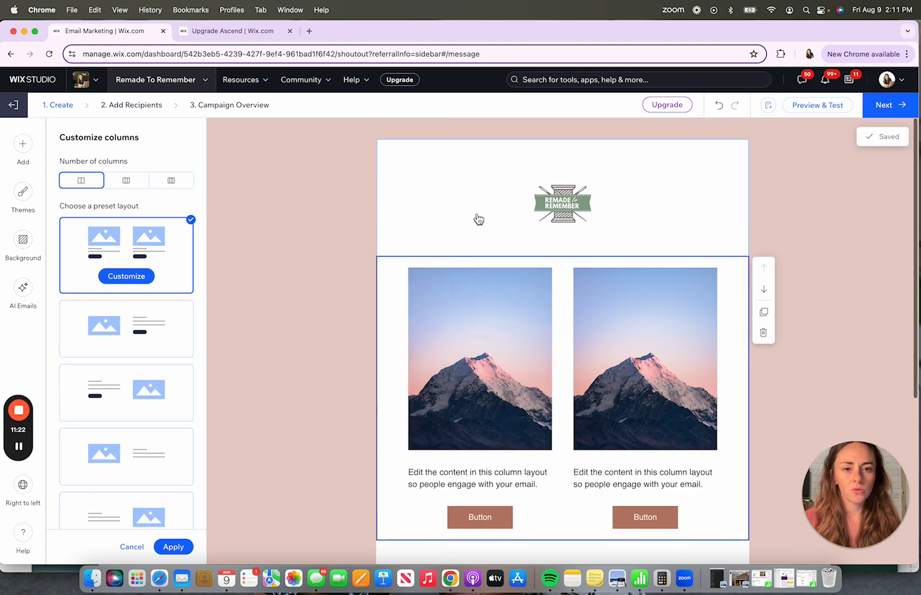
pyautogui.click(22, 145)
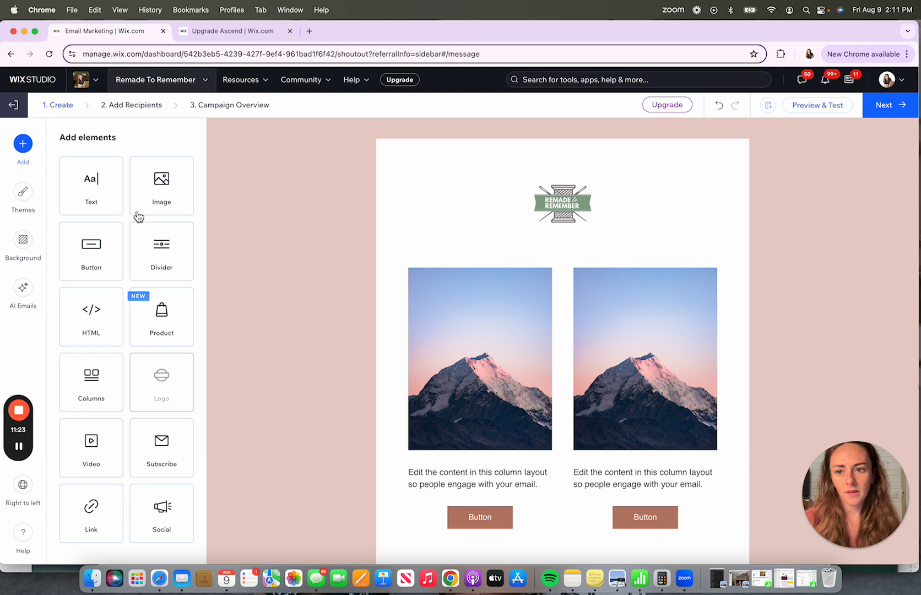
pyautogui.click(69, 204)
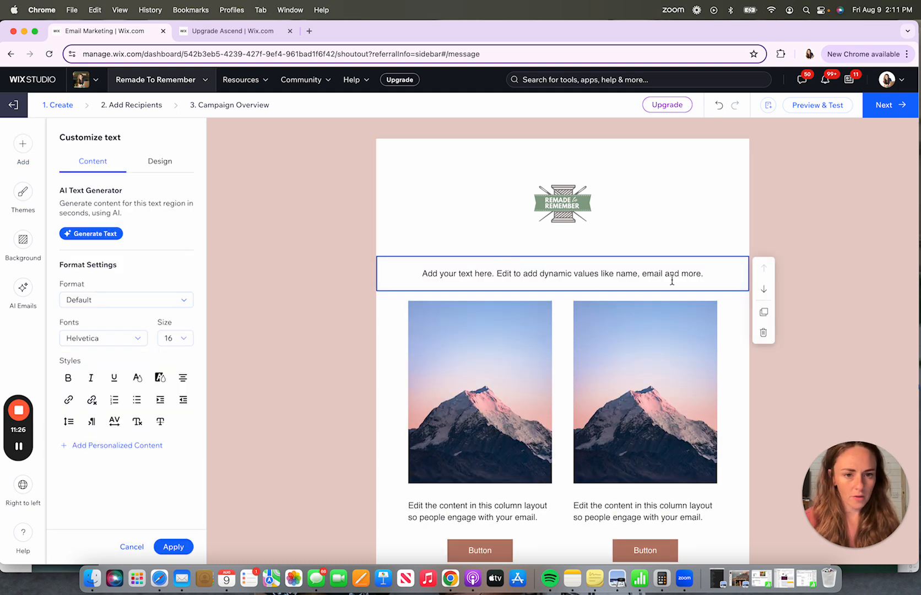
# - Move the 'Thanks for signing up!' header up above the new text block and columns
pyautogui.scroll(-3, 469, 488)
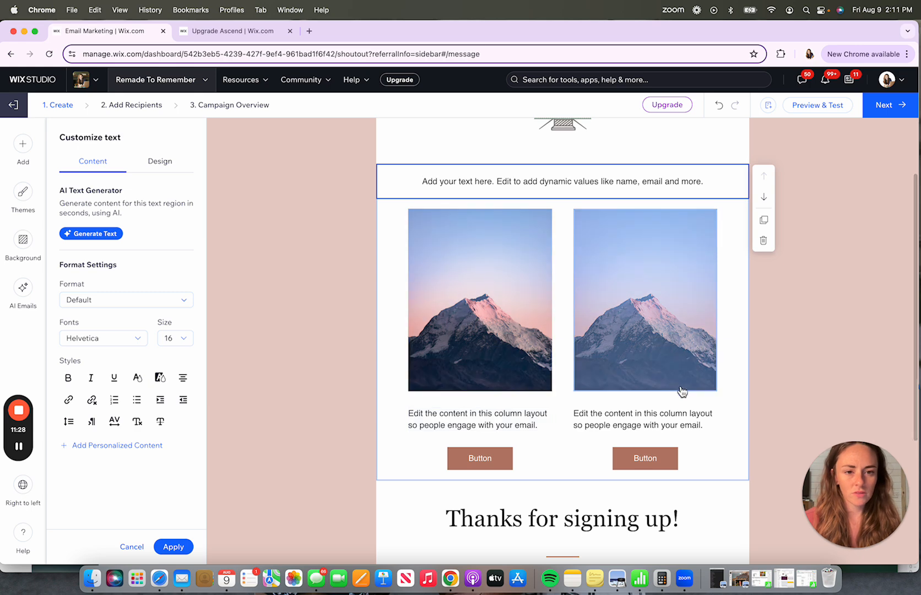
pyautogui.click(723, 517)
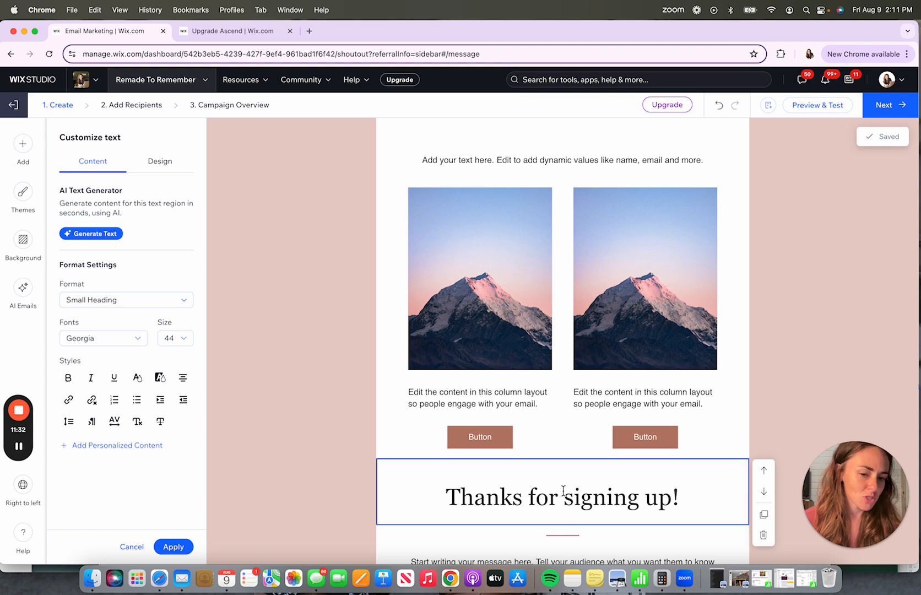
pyautogui.click(763, 470)
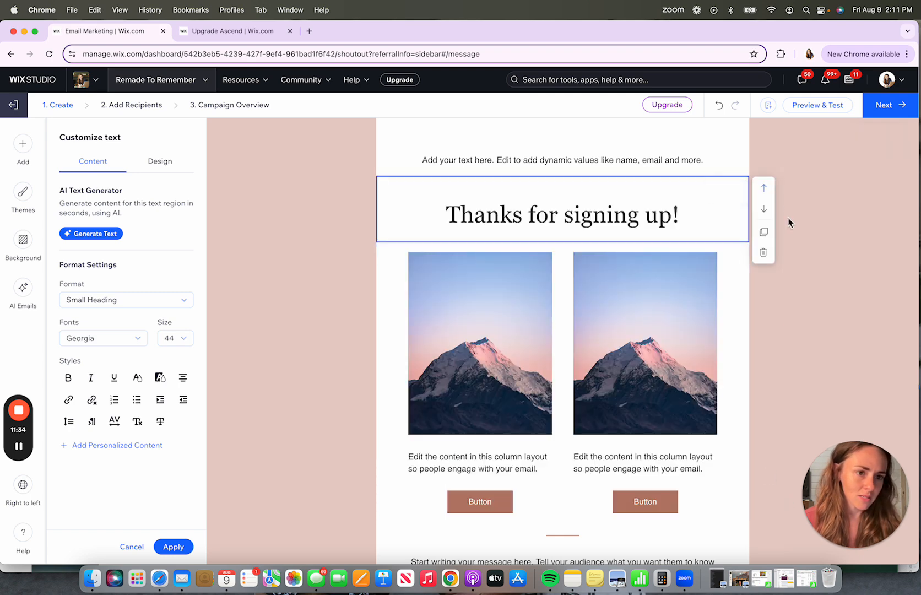
pyautogui.click(764, 187)
pyautogui.click(545, 228)
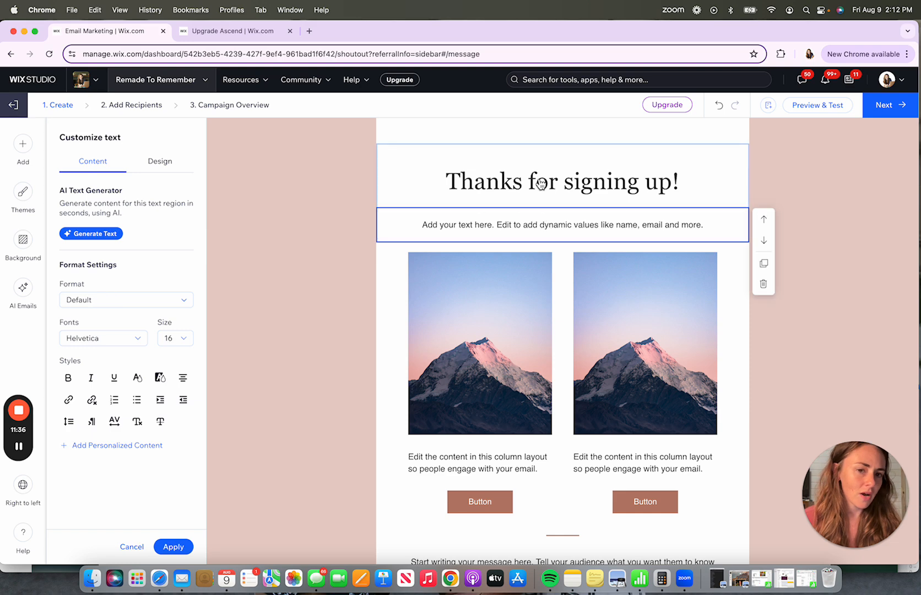
pyautogui.click(541, 184)
pyautogui.click(486, 231)
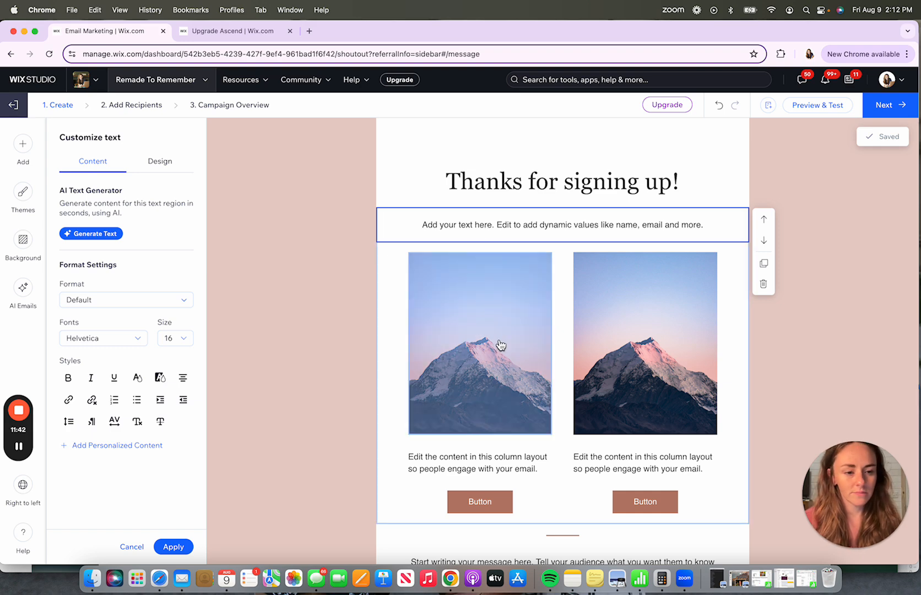
# - Select the right column image and open its Change Image media picker
pyautogui.click(514, 385)
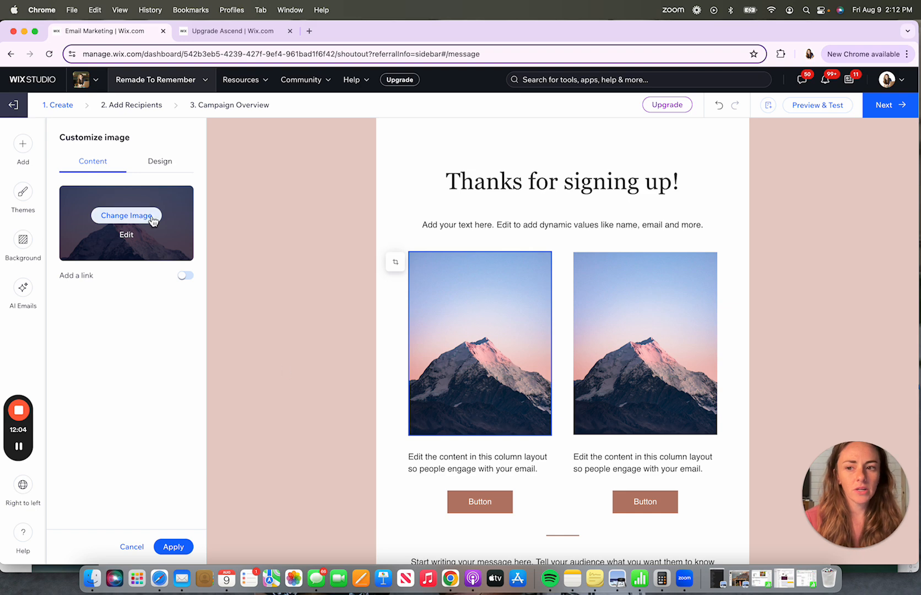
pyautogui.click(645, 324)
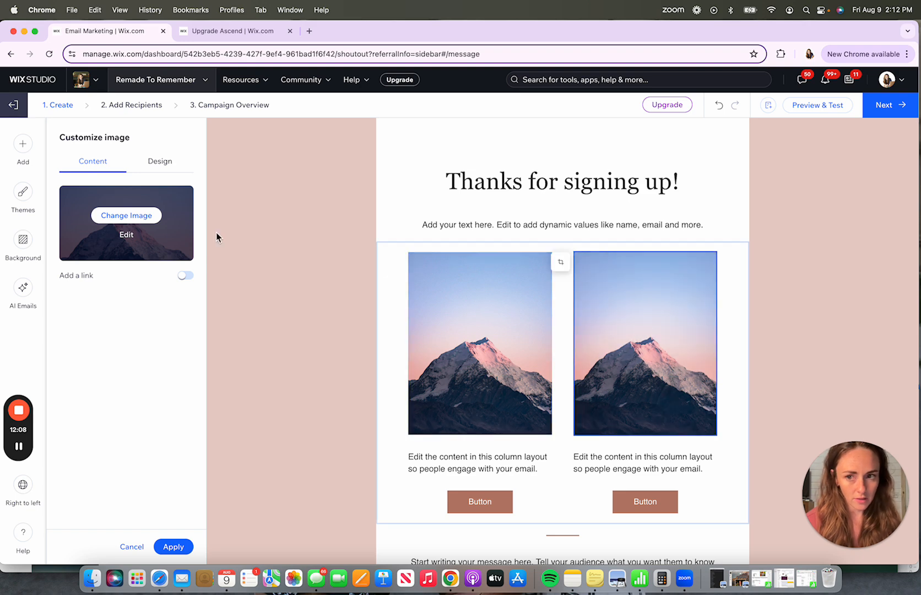
pyautogui.click(132, 218)
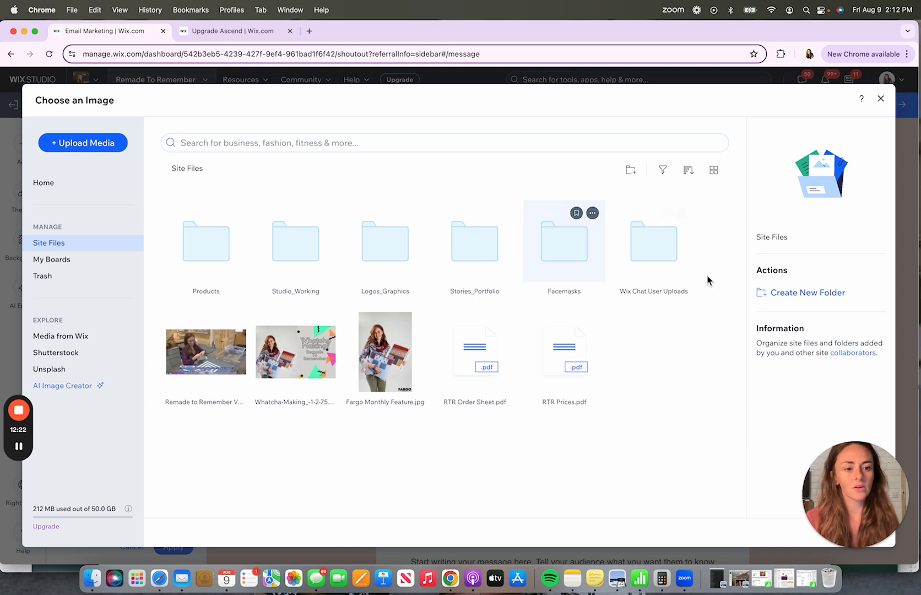
pyautogui.click(62, 146)
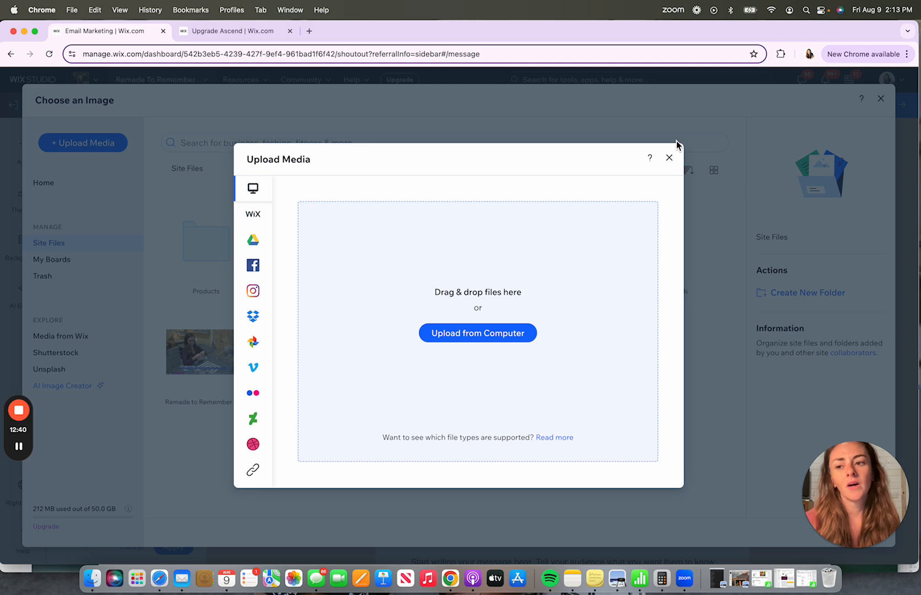
pyautogui.click(669, 158)
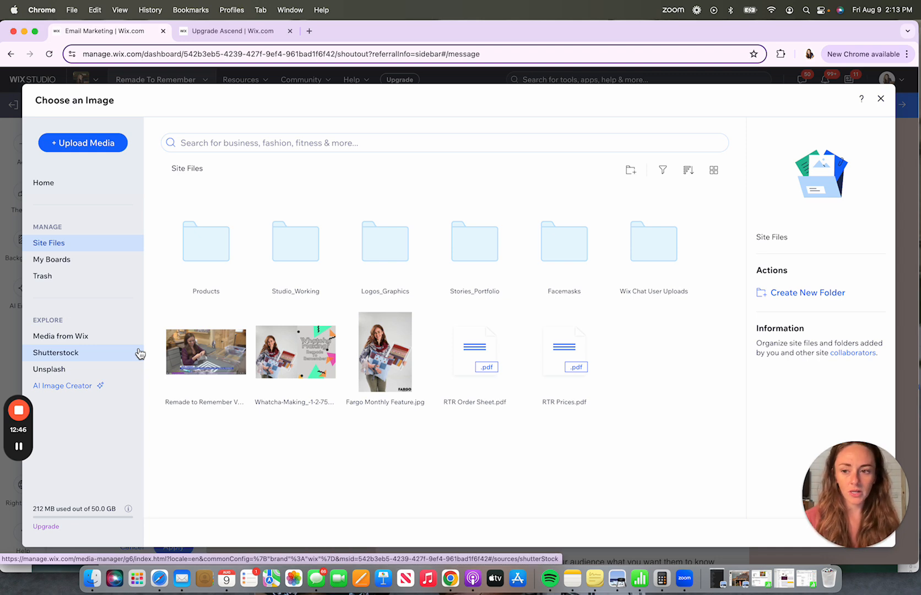
# - Search the Media from Wix library for bonfire images
pyautogui.click(62, 376)
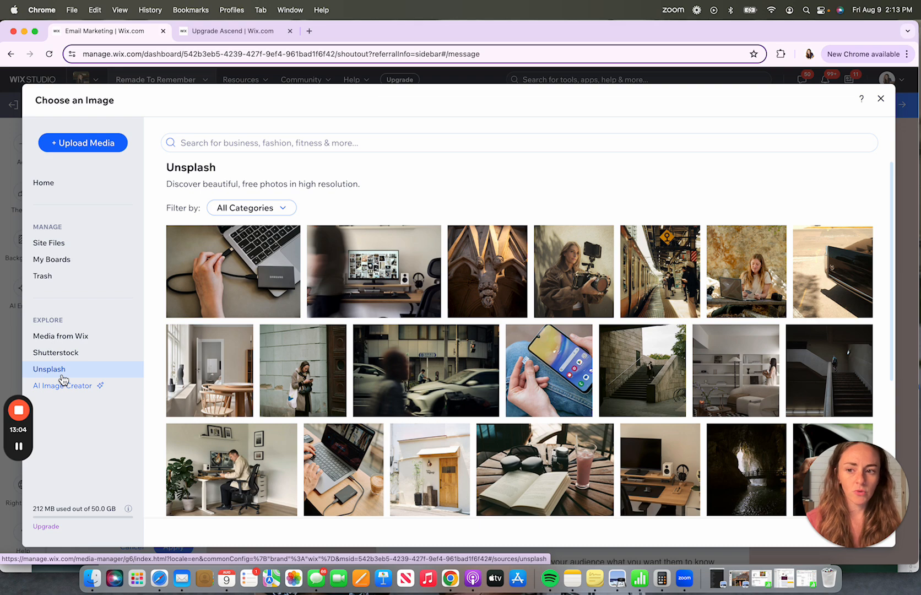
pyautogui.click(76, 337)
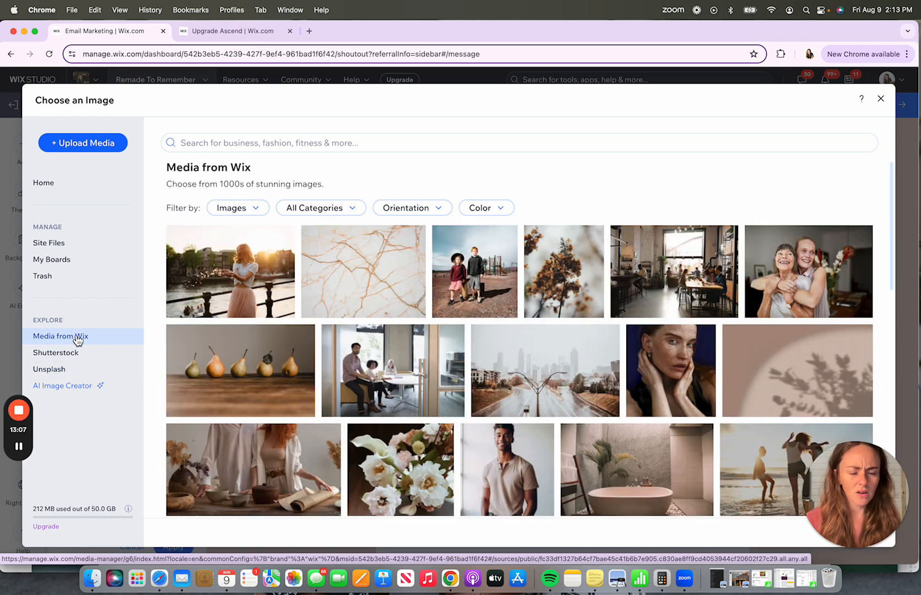
pyautogui.click(262, 144)
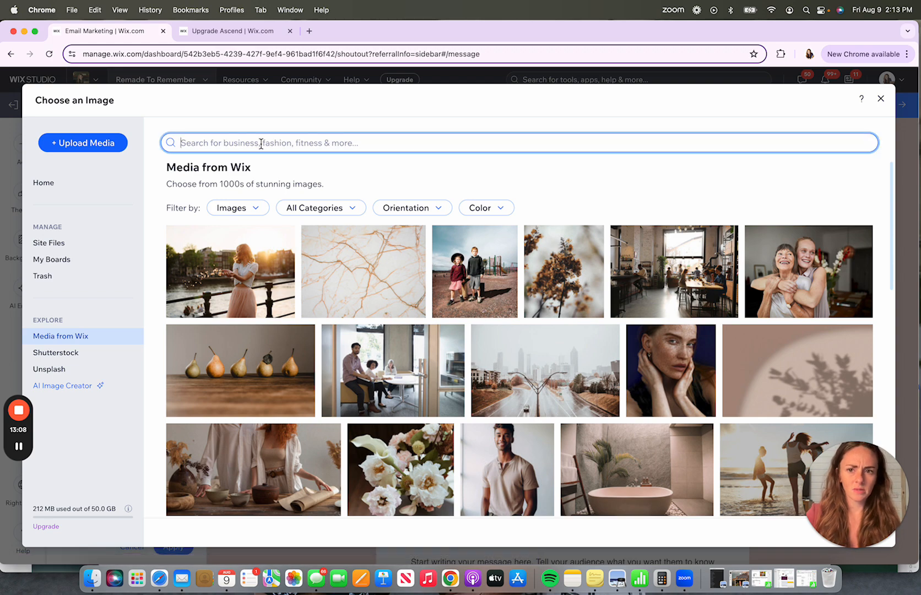
pyautogui.write('bonfire')
pyautogui.press('Return')
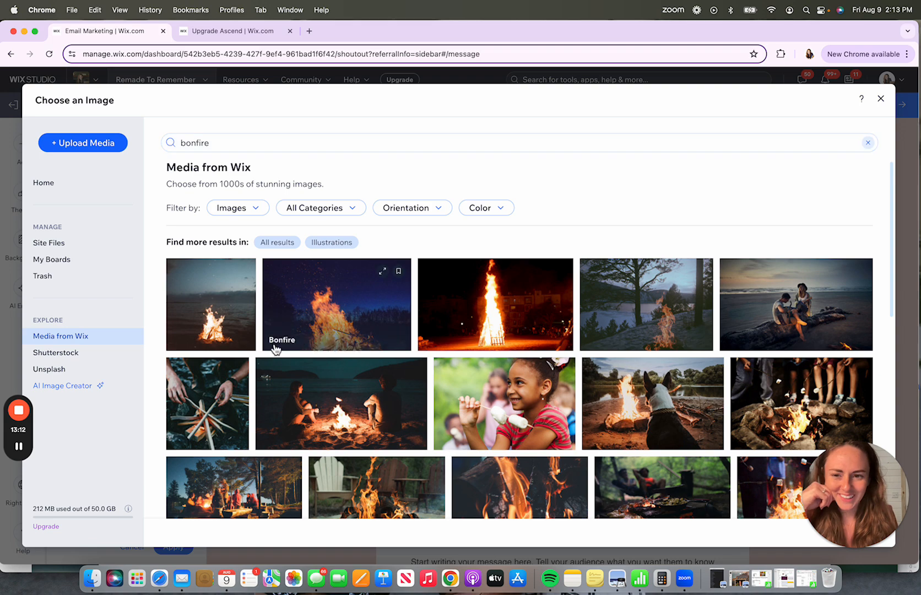
pyautogui.scroll(-1, 270, 344)
pyautogui.scroll(-3, 270, 345)
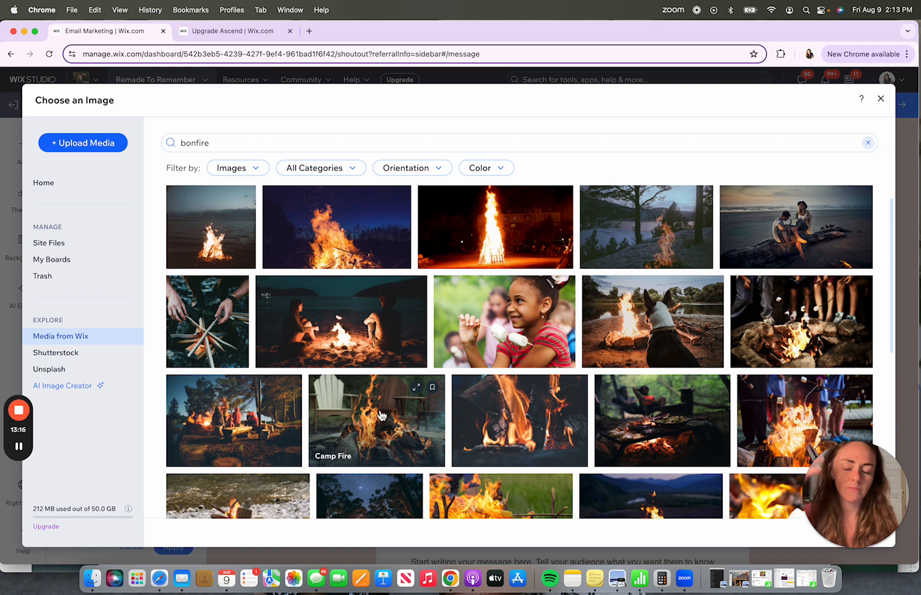
# - Search Unsplash for bonfire images
pyautogui.click(87, 375)
pyautogui.click(320, 142)
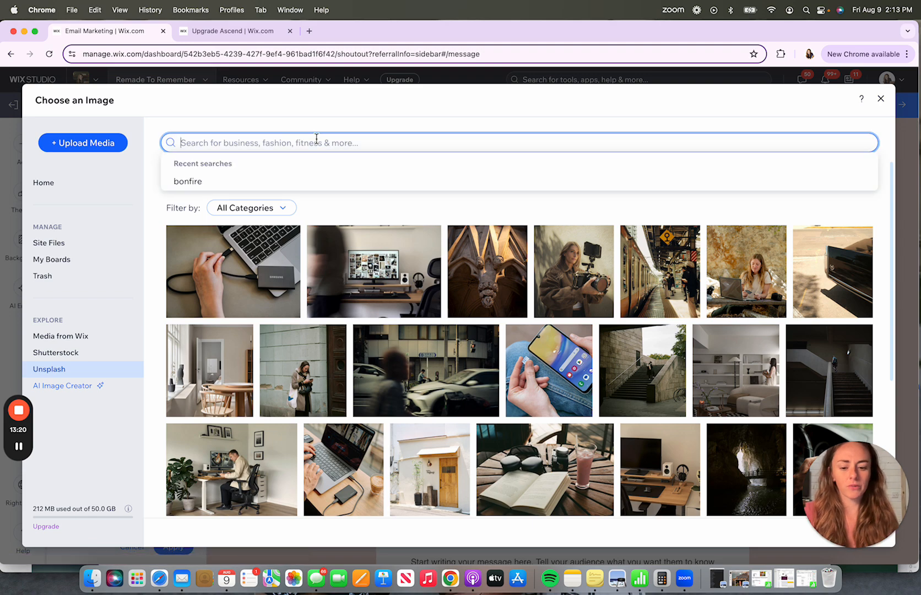
pyautogui.write('bonfire')
pyautogui.press('Return')
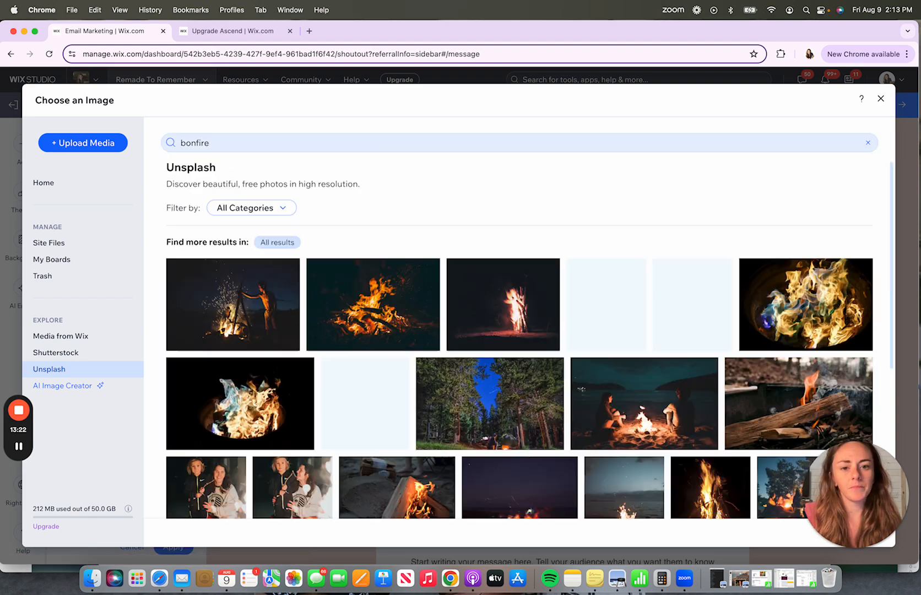
# - Pick the Unsplash photo of two people at a bonfire and add it to the right column
pyautogui.scroll(-2, 382, 349)
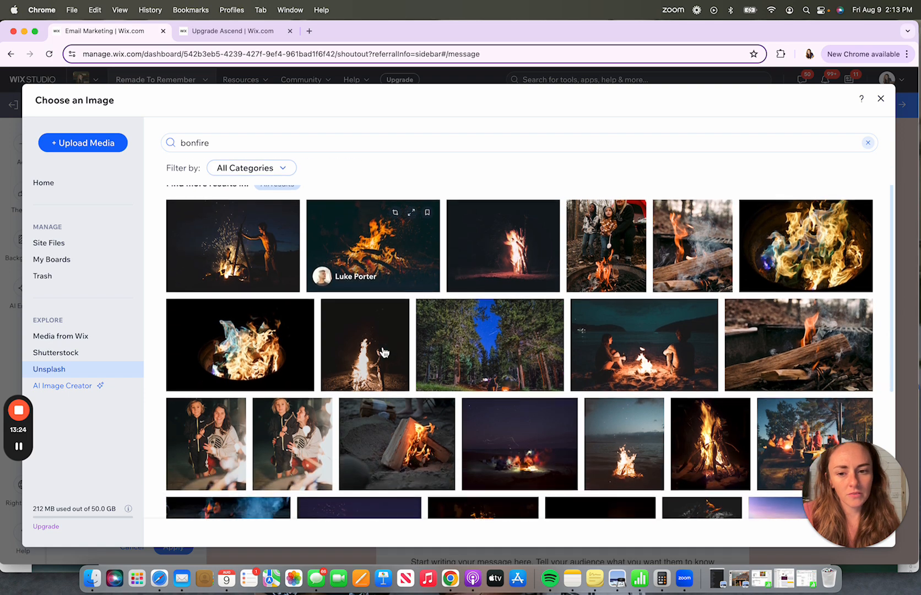
pyautogui.click(218, 447)
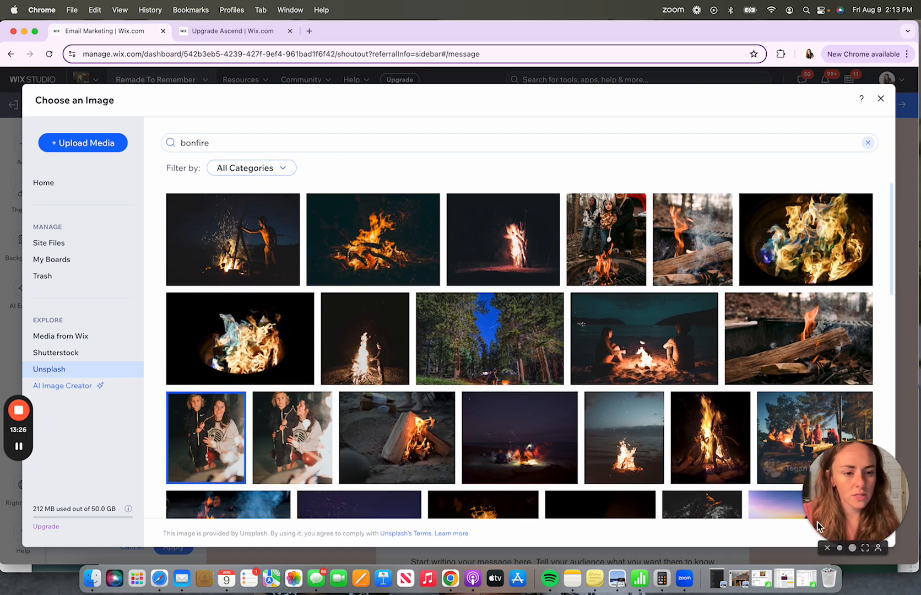
pyautogui.moveTo(858, 490); pyautogui.dragTo(888, 243)
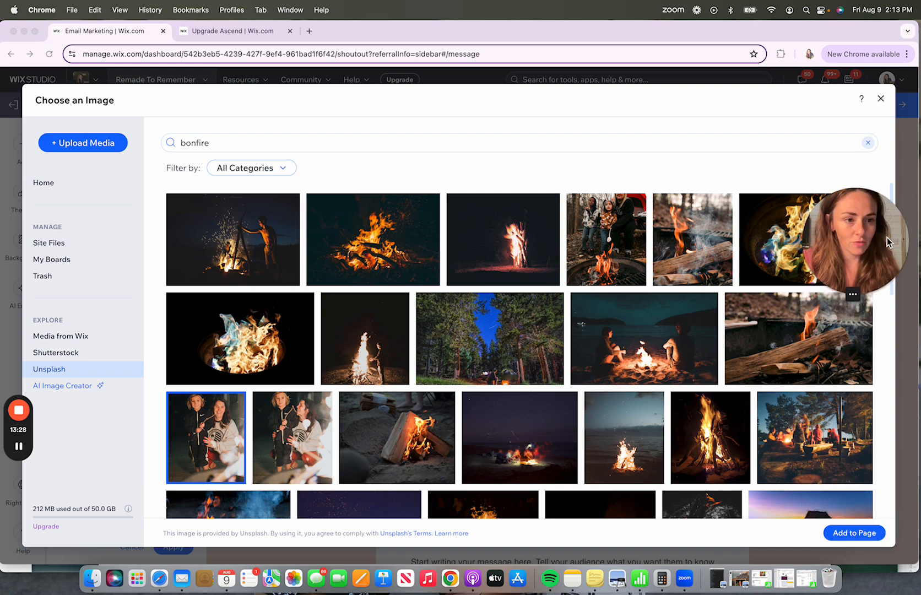
pyautogui.click(853, 534)
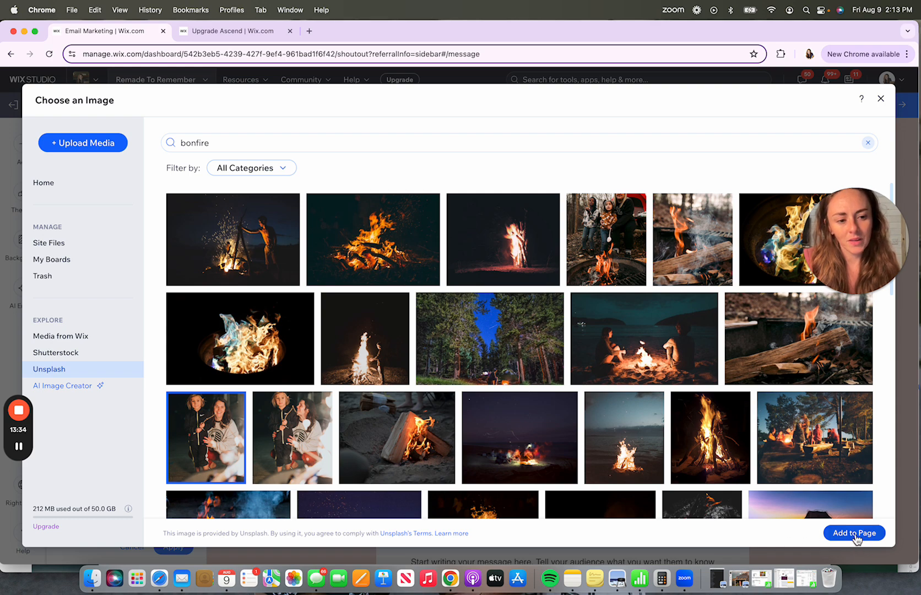
pyautogui.click(853, 533)
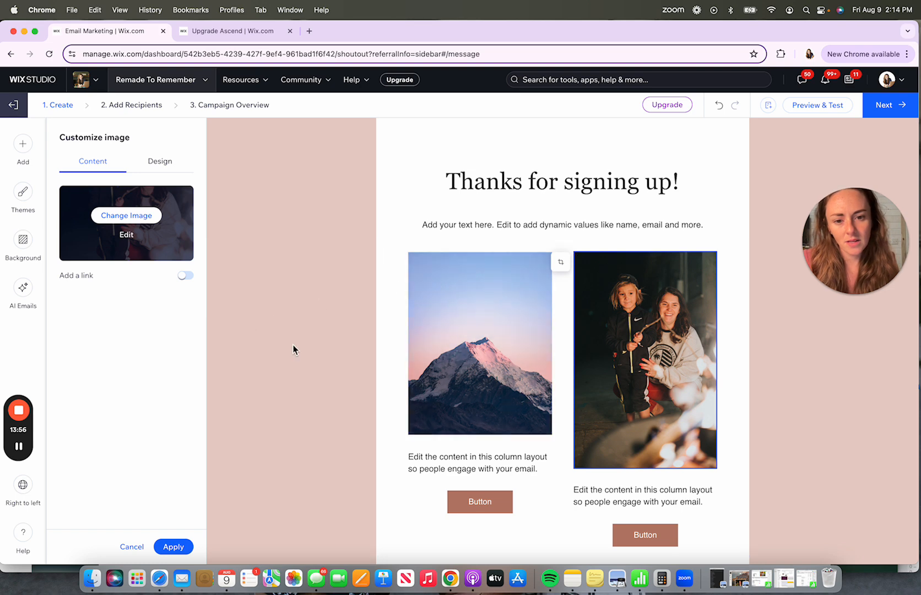
# - Crop the right column image to a 3:4 ratio in Photo Studio
pyautogui.click(460, 394)
pyautogui.click(648, 412)
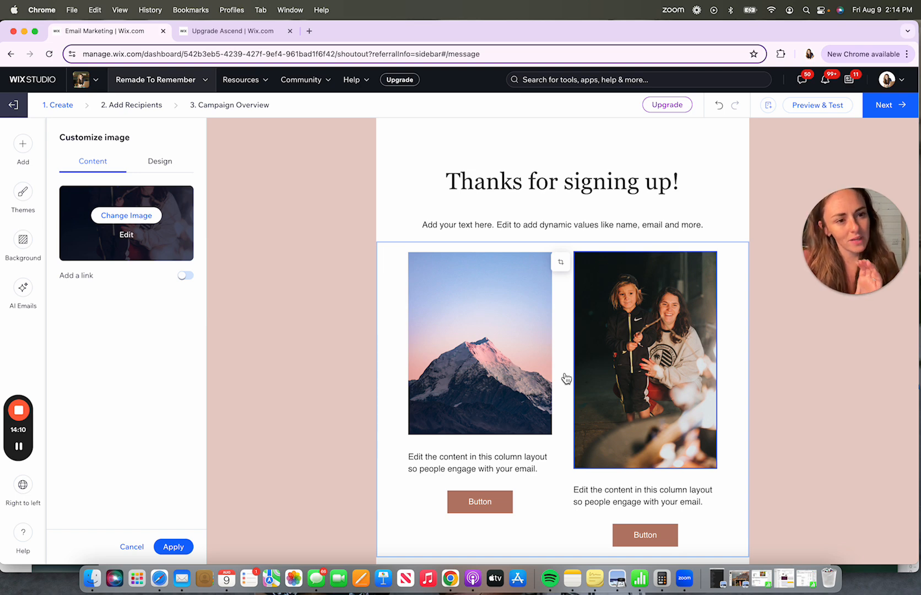
pyautogui.click(561, 262)
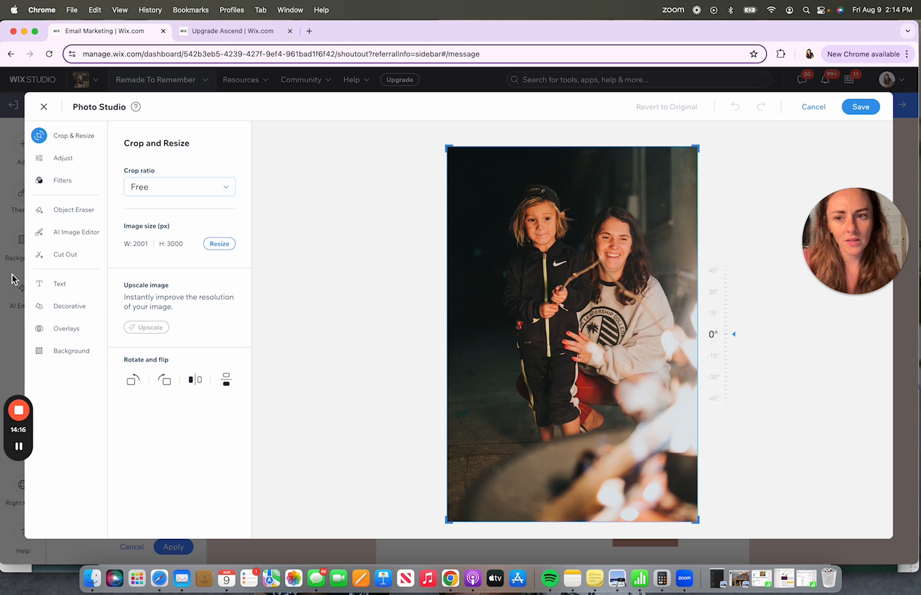
pyautogui.click(197, 190)
pyautogui.click(170, 282)
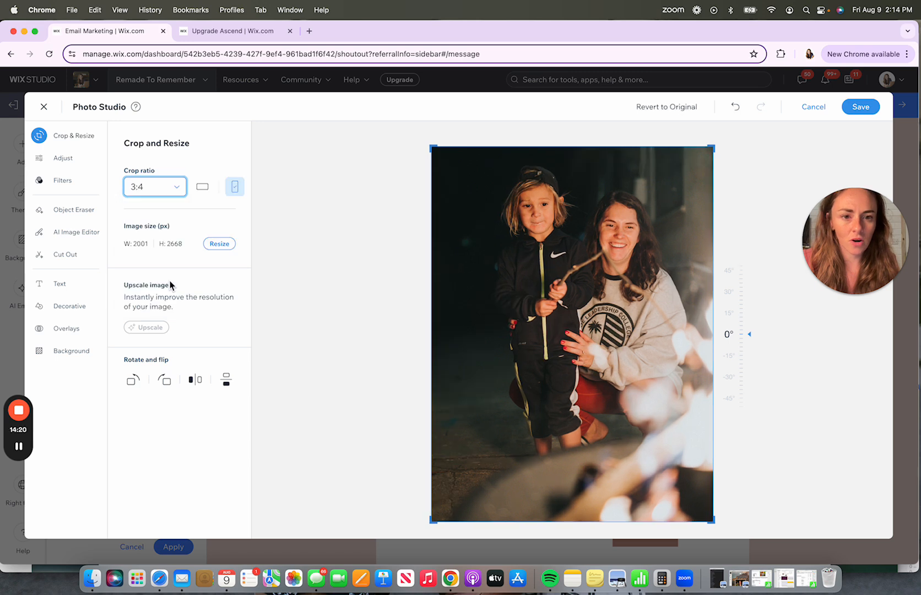
pyautogui.click(862, 106)
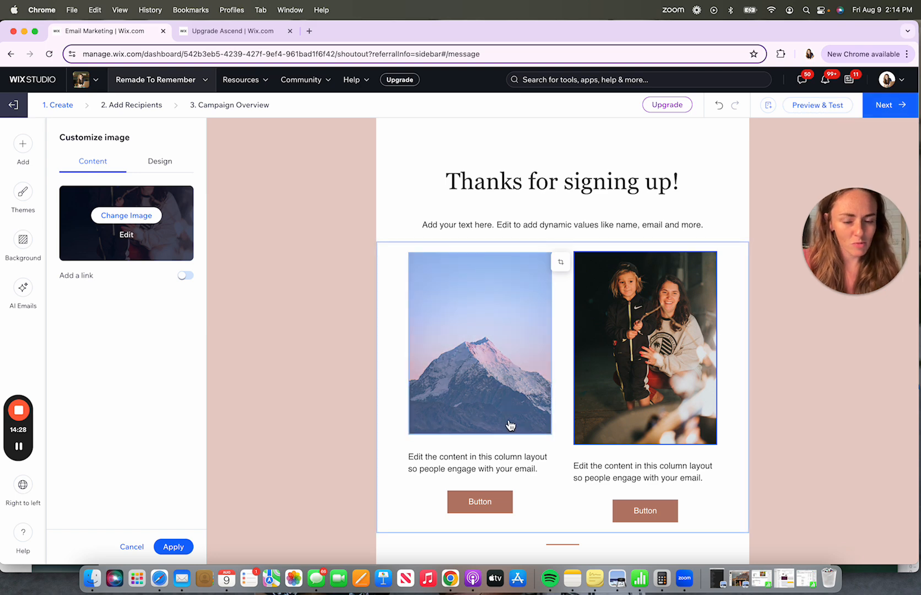
pyautogui.click(494, 390)
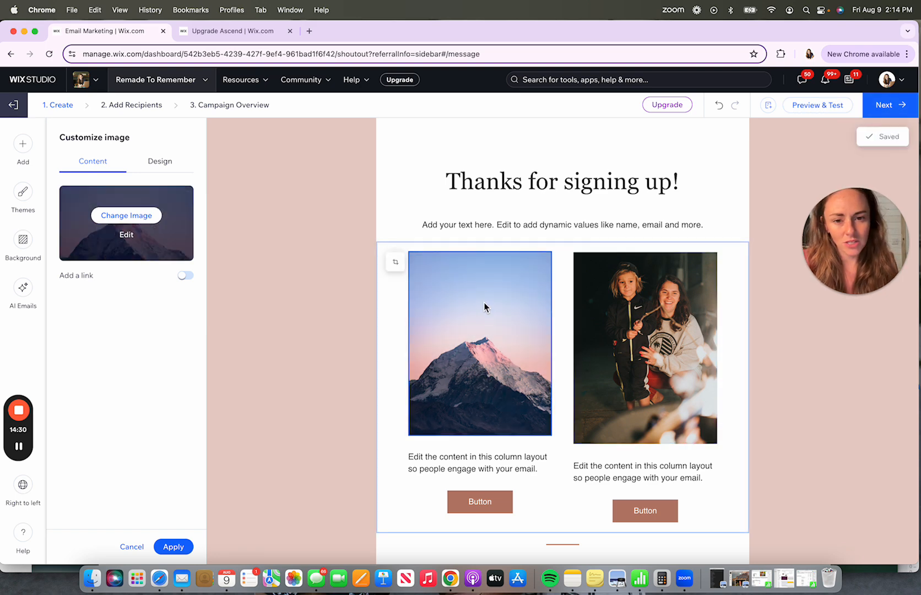
pyautogui.click(395, 262)
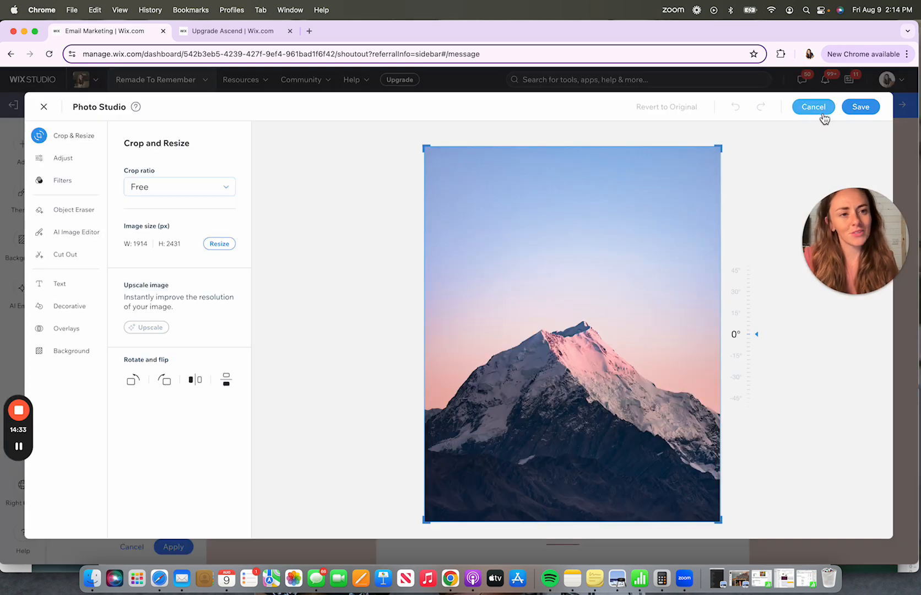
pyautogui.click(813, 107)
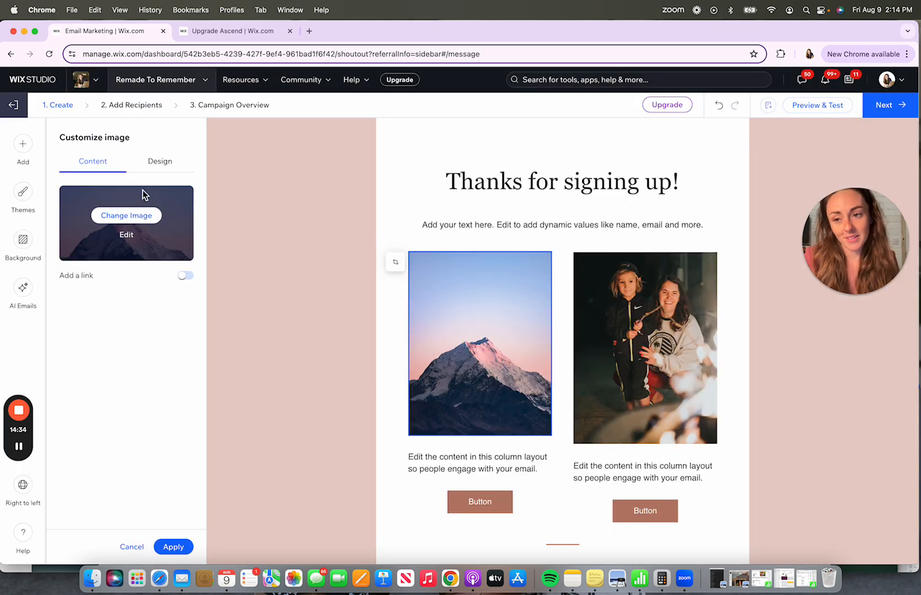
# - Replace the left column image with an Unsplash photo of a desk with a monitor
pyautogui.click(140, 222)
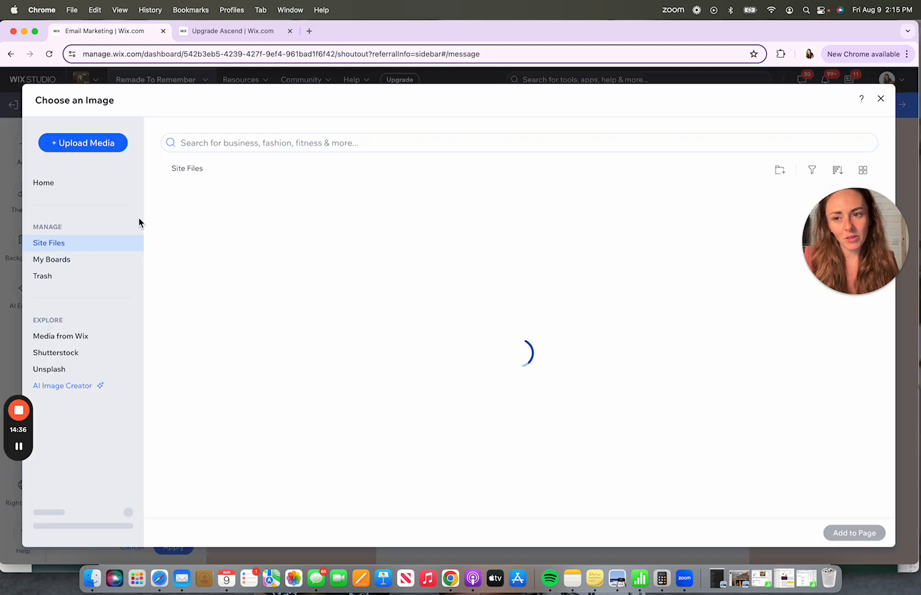
pyautogui.click(60, 369)
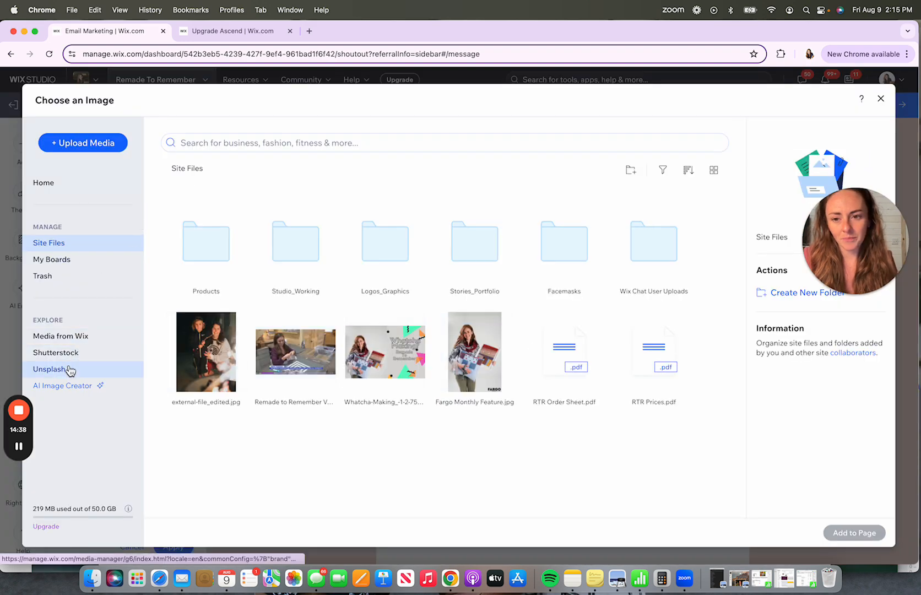
pyautogui.click(287, 144)
pyautogui.click(379, 284)
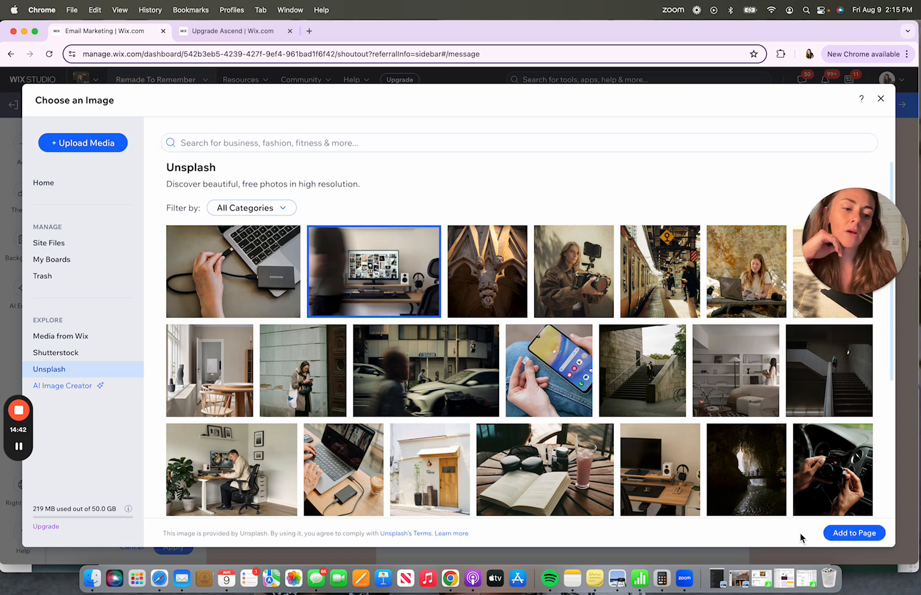
pyautogui.click(851, 532)
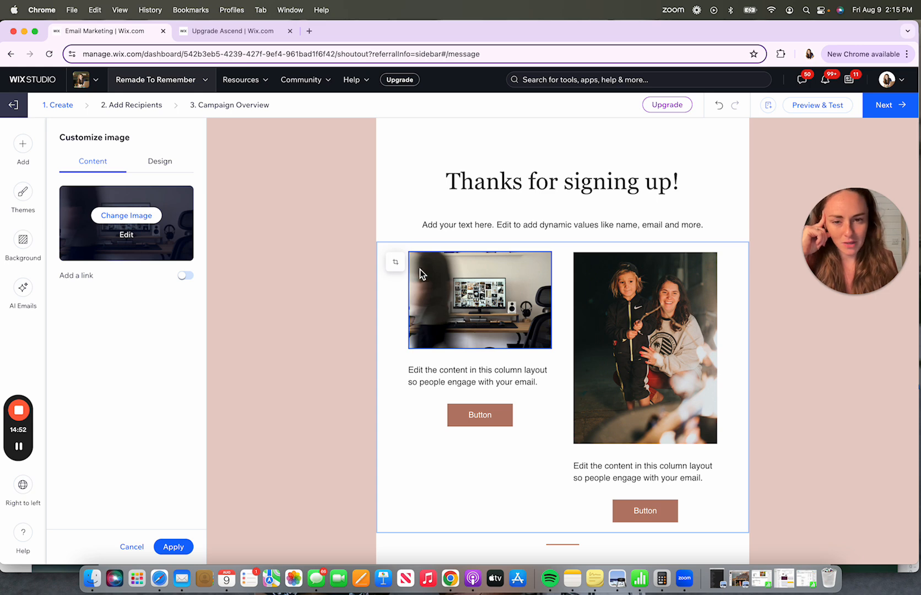
# - Crop the left column image to a vertical 4:3 ratio in Photo Studio
pyautogui.click(396, 262)
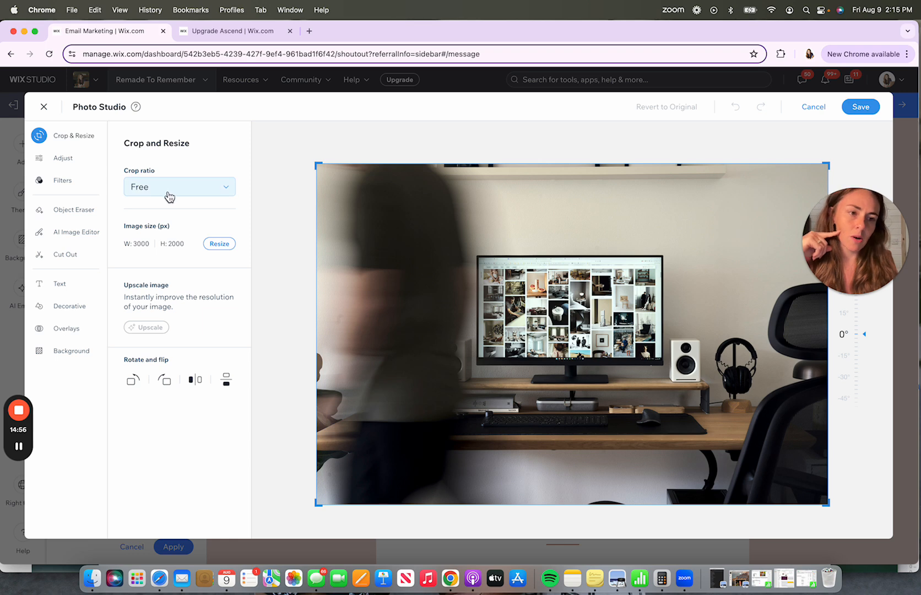
pyautogui.click(174, 193)
pyautogui.click(163, 282)
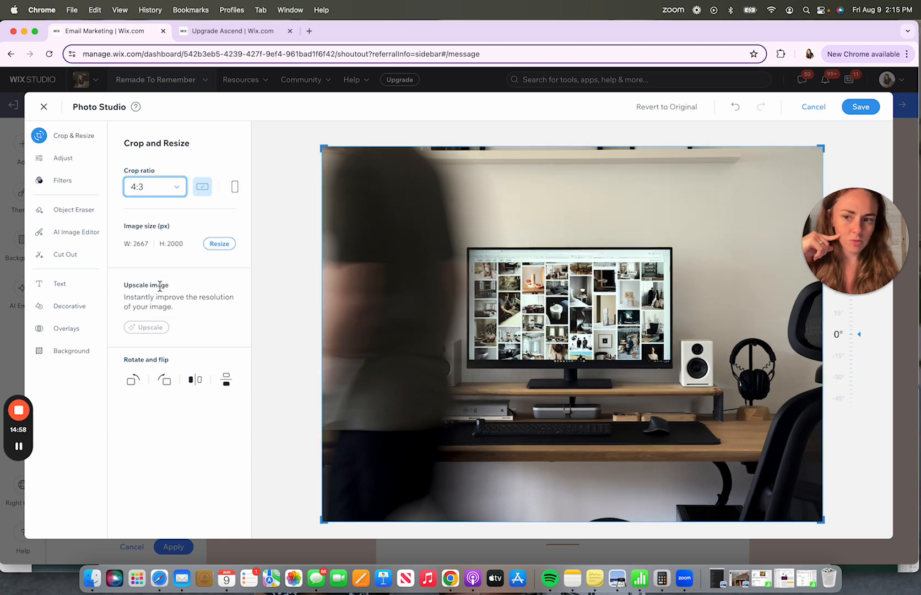
pyautogui.click(237, 189)
pyautogui.moveTo(610, 208); pyautogui.dragTo(625, 207)
pyautogui.click(865, 107)
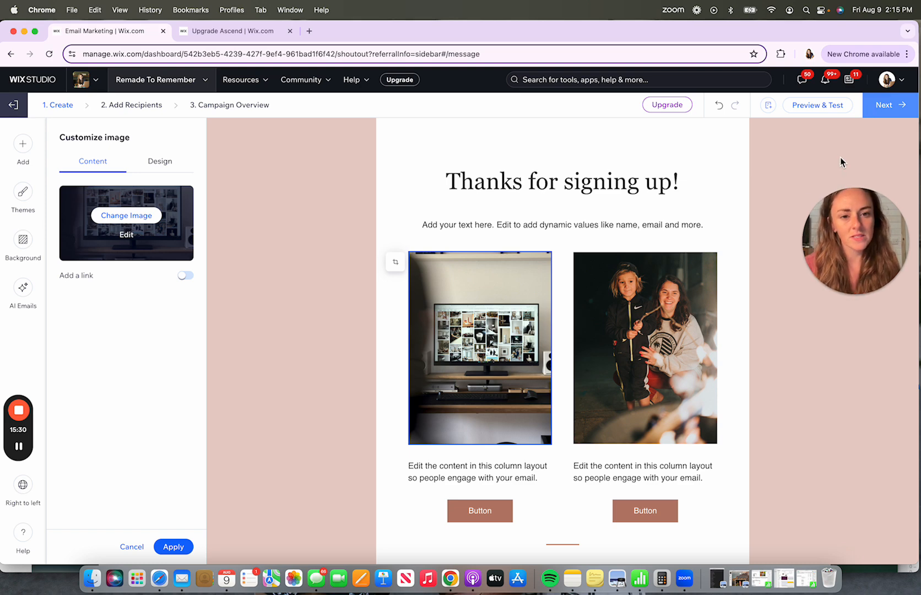
pyautogui.scroll(-3, 640, 318)
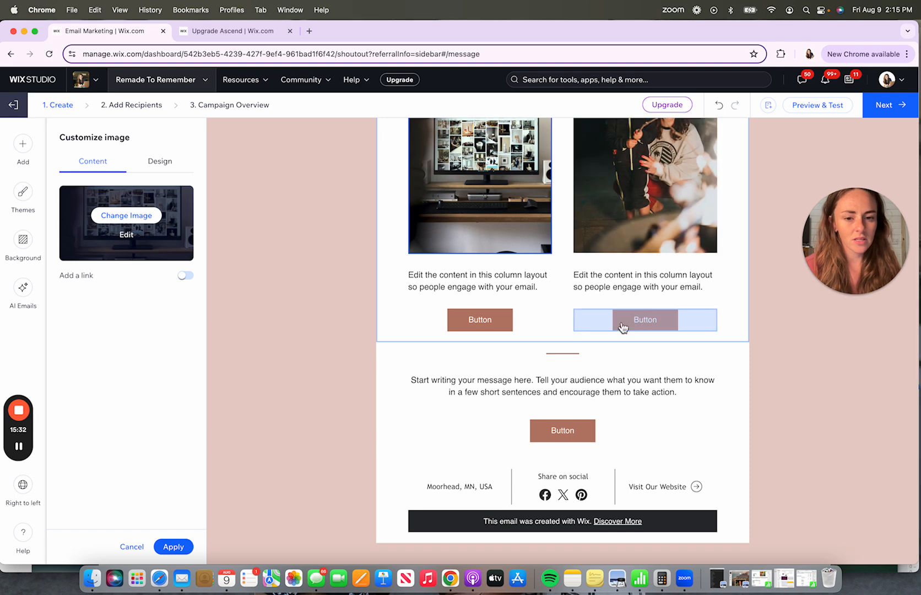
pyautogui.click(361, 466)
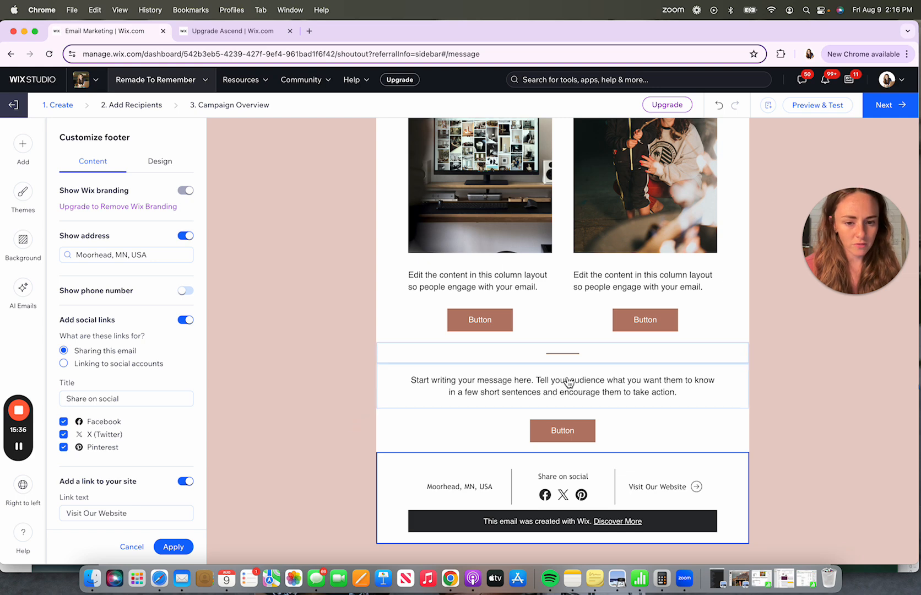
pyautogui.scroll(5, 695, 376)
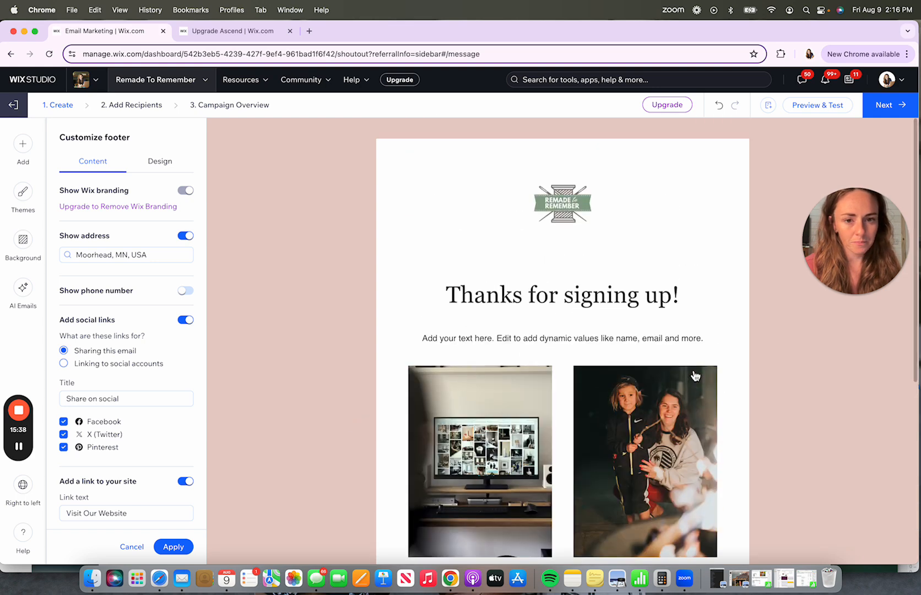
pyautogui.scroll(-5, 695, 376)
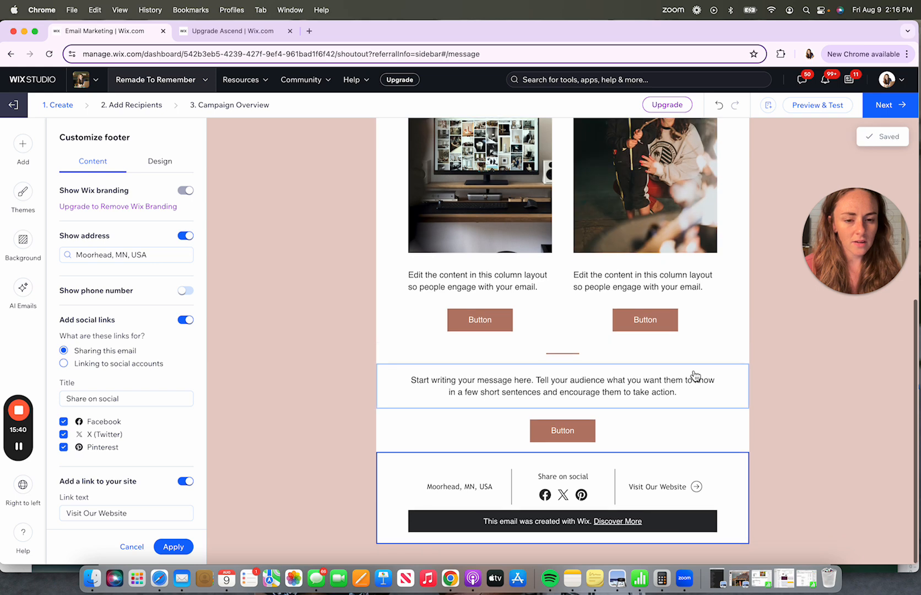
# - Change the left column button's text to Sign Up
pyautogui.click(496, 319)
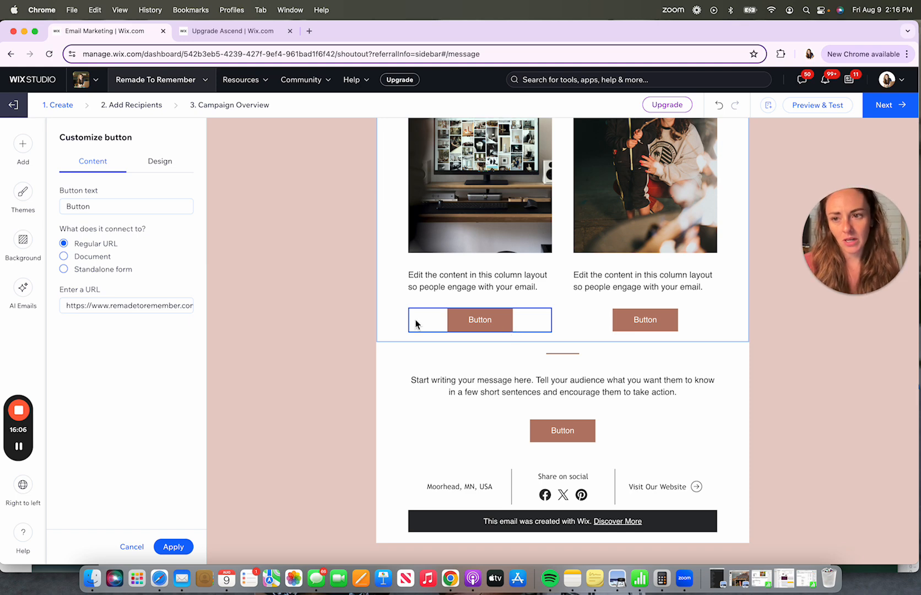
pyautogui.click(111, 206)
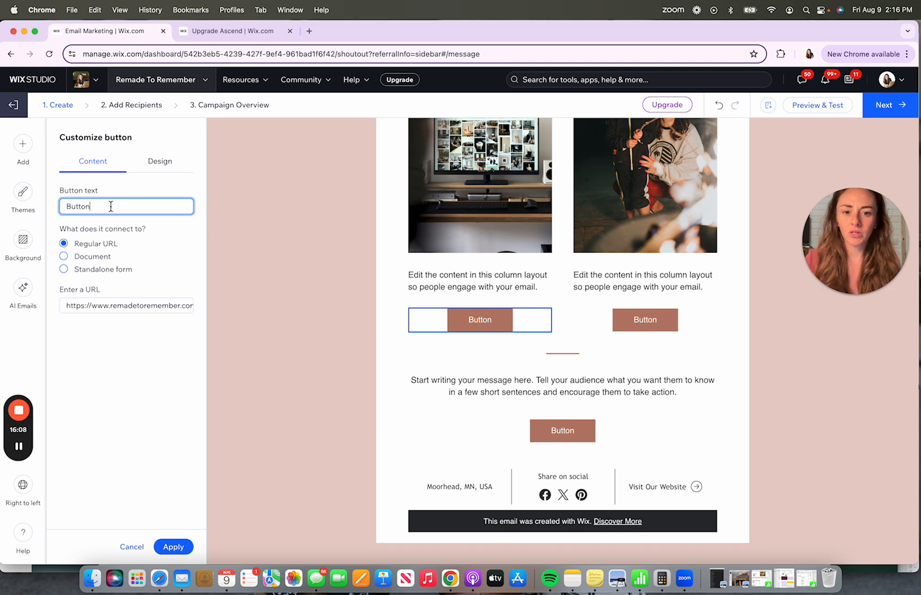
pyautogui.press('super+a')
pyautogui.write('Sign Up')
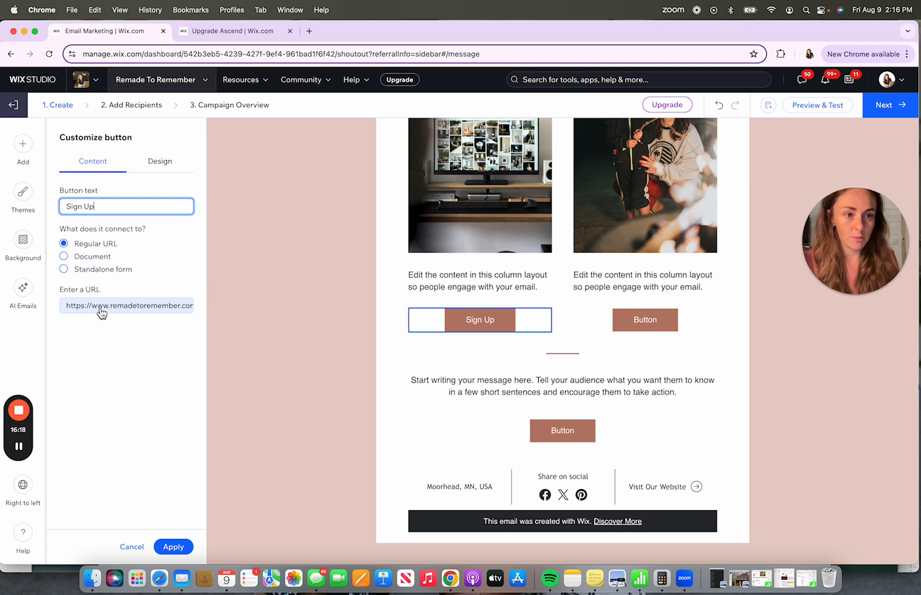
# - Try linking the button to a document and then a standalone form, then cancel the button changes
pyautogui.click(63, 256)
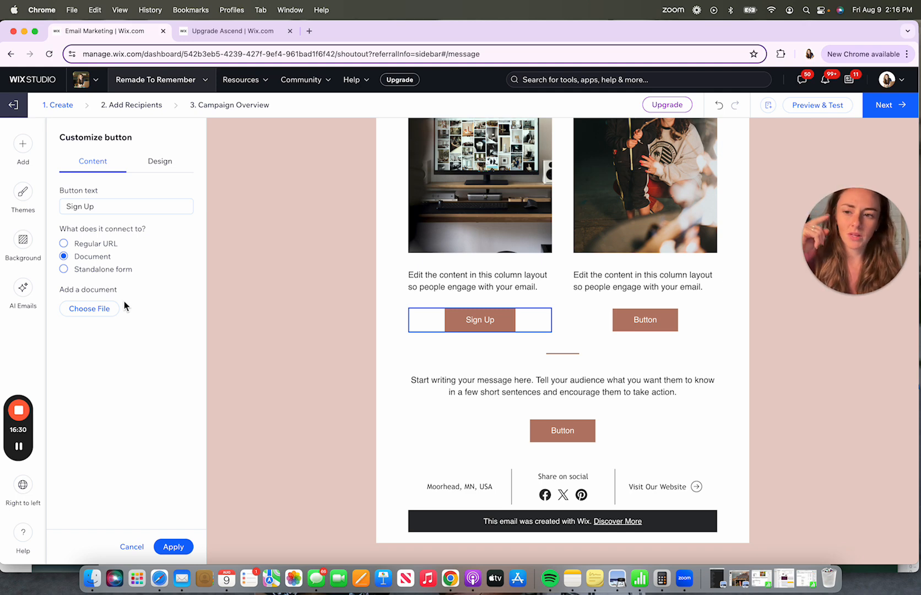
pyautogui.click(64, 270)
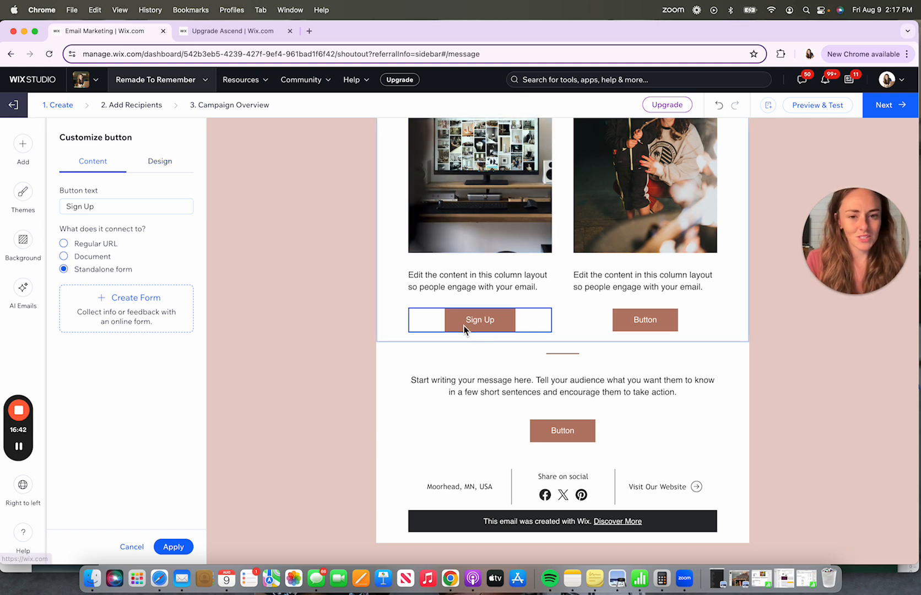
pyautogui.click(160, 171)
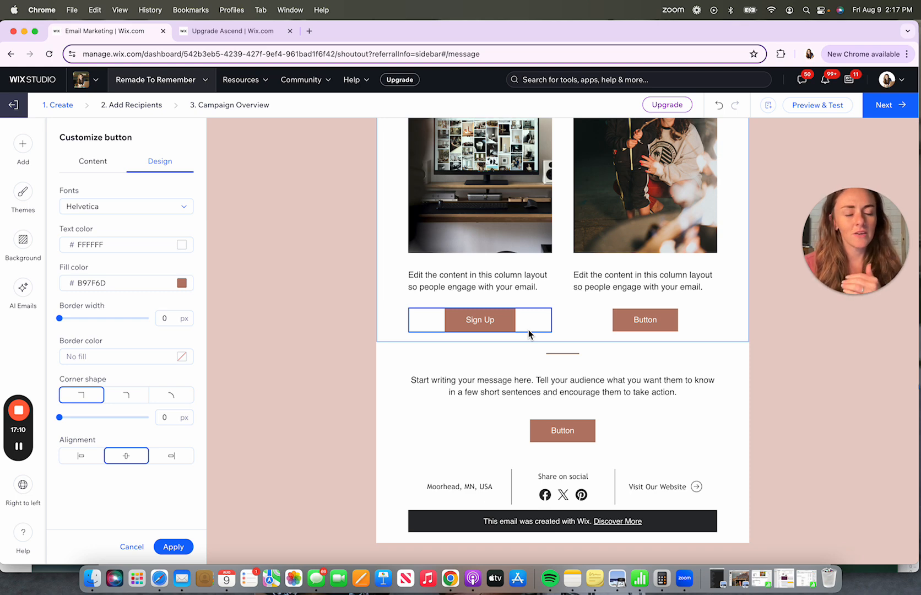
pyautogui.click(518, 397)
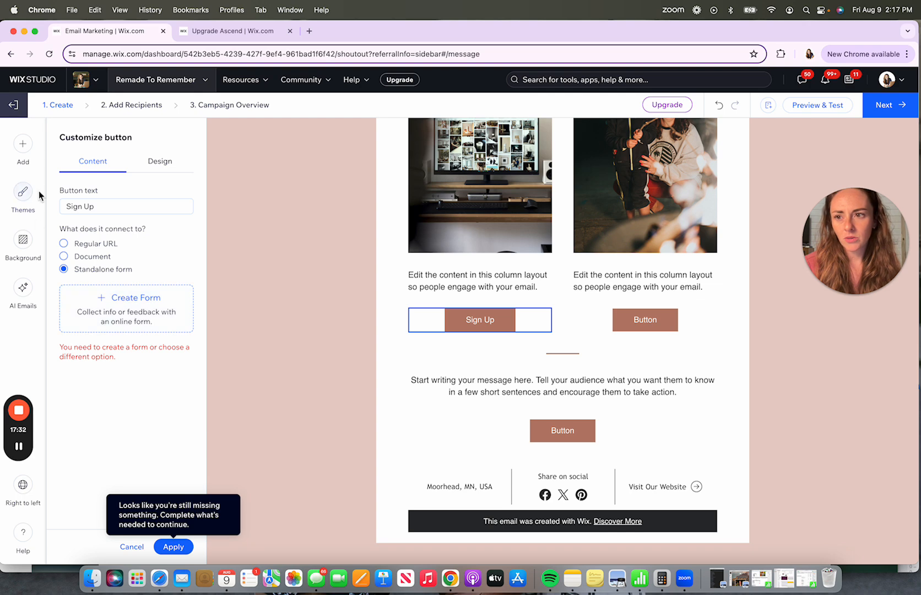
pyautogui.click(131, 546)
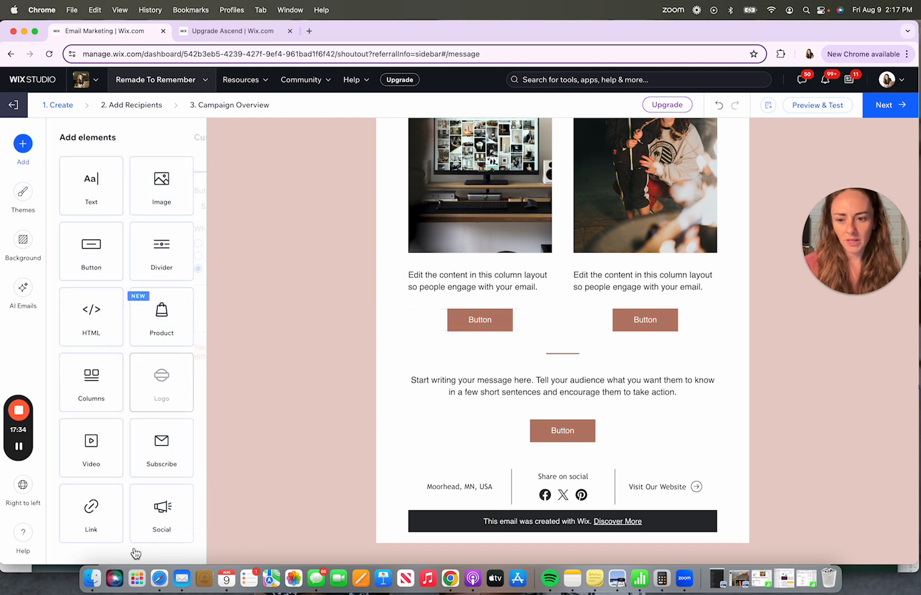
# - Turn off the footer's address, social links and link to your site
pyautogui.click(409, 477)
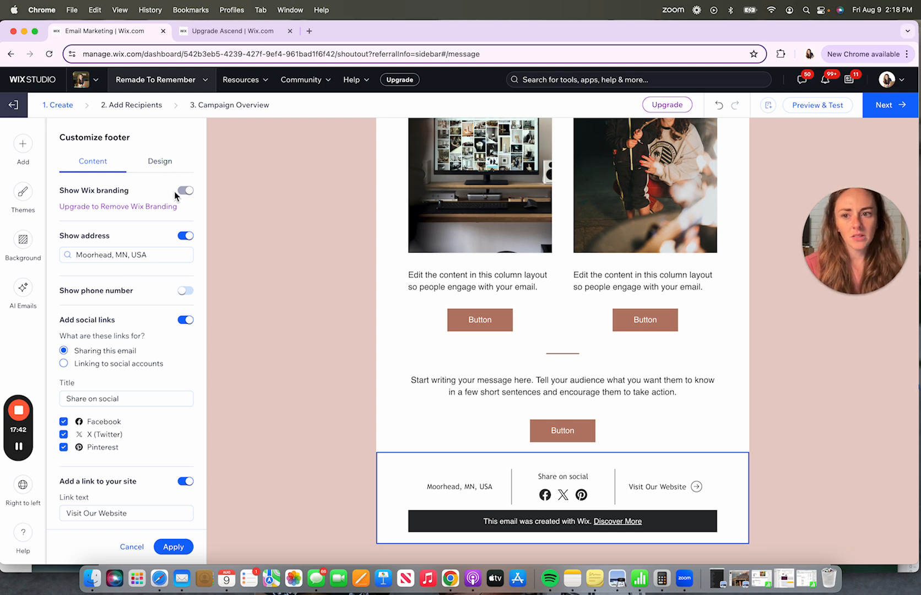
pyautogui.click(185, 239)
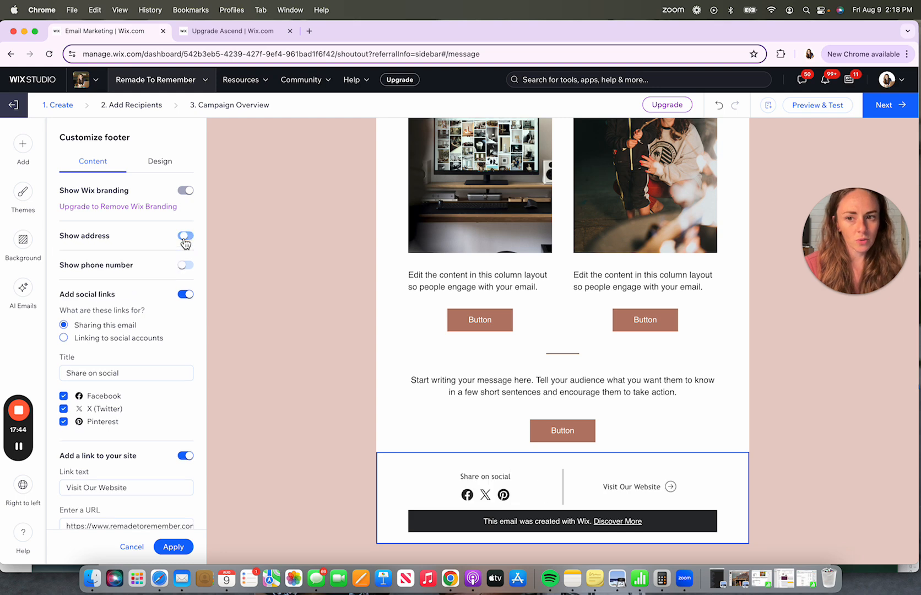
pyautogui.click(186, 296)
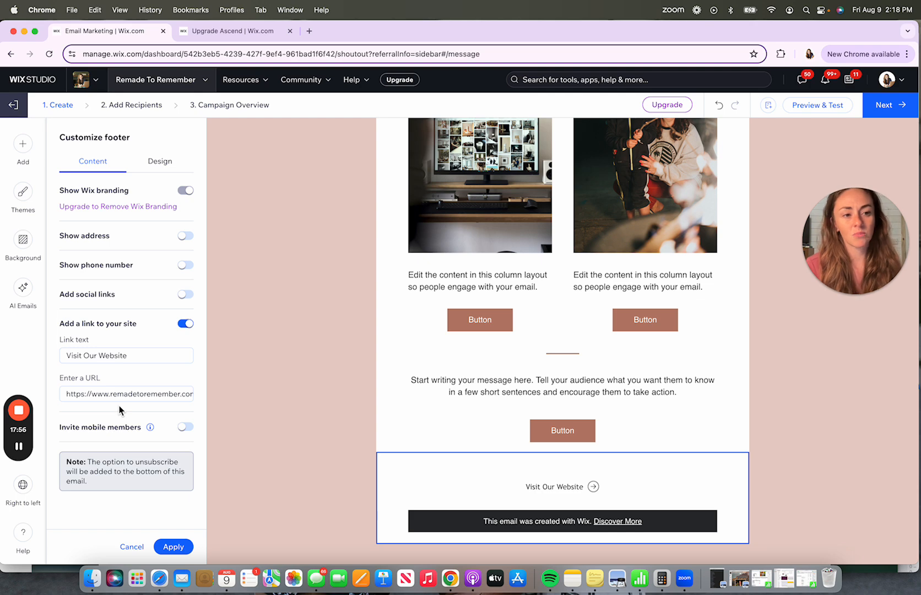
pyautogui.click(182, 327)
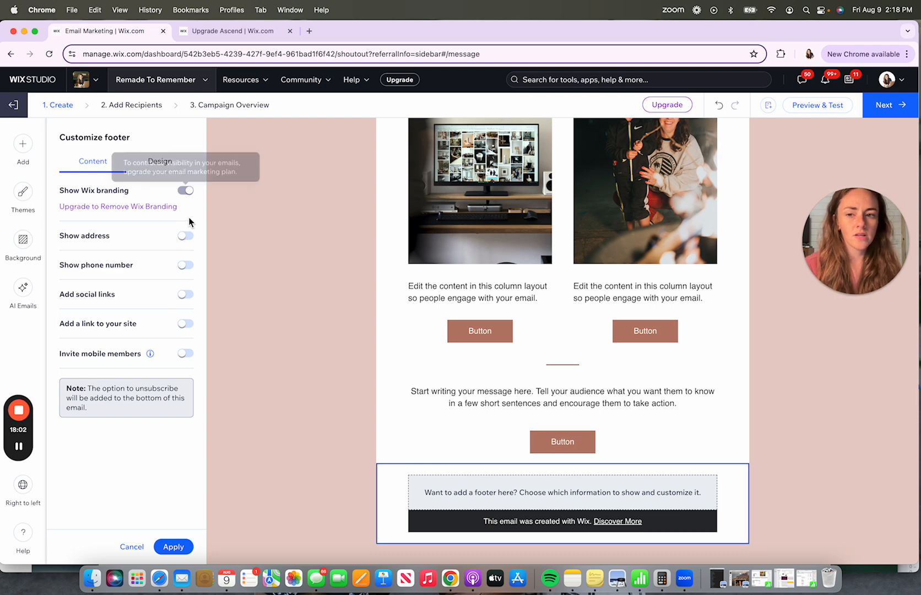
# - Apply the simplified footer settings
pyautogui.click(179, 546)
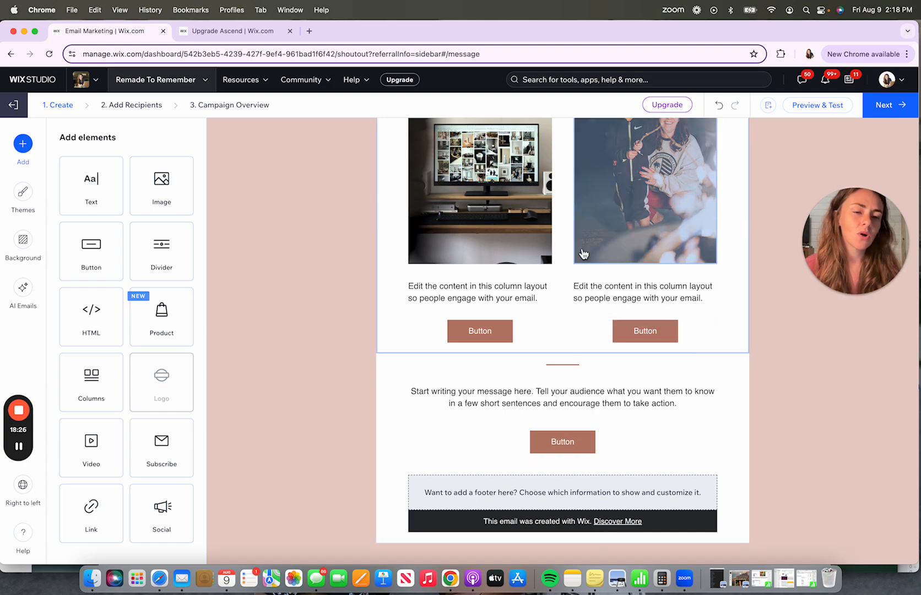
pyautogui.scroll(5, 584, 254)
pyautogui.scroll(-5, 584, 254)
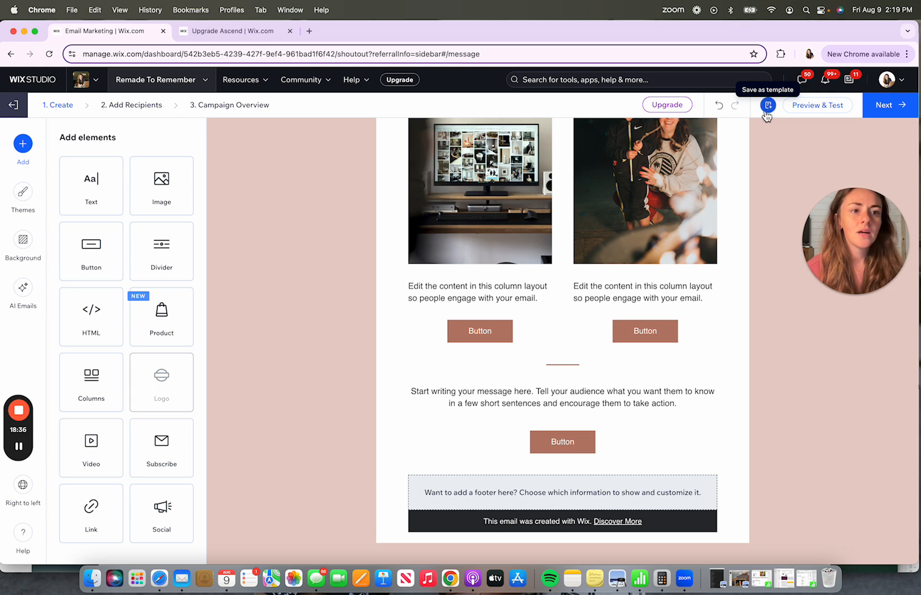
pyautogui.scroll(3, 662, 217)
pyautogui.scroll(5, 662, 216)
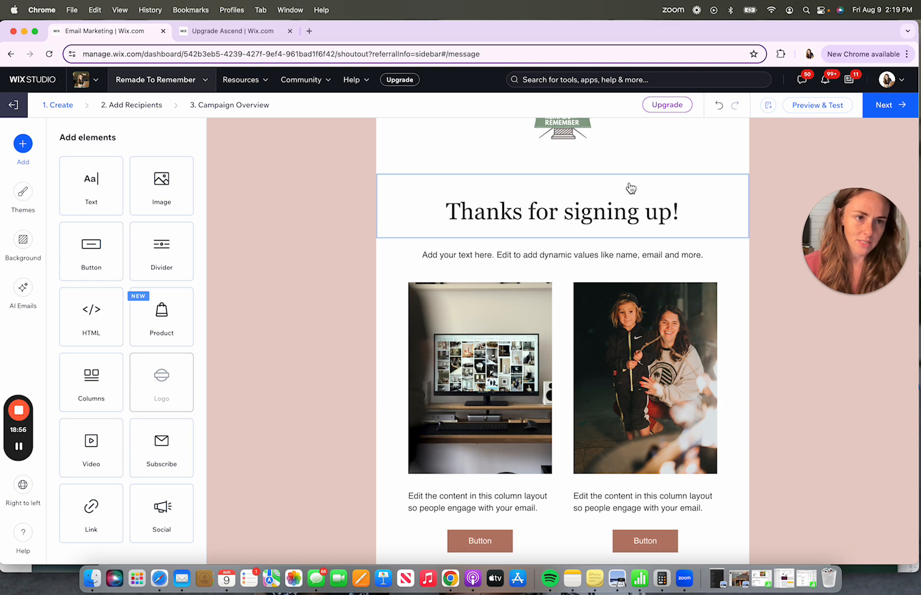
# - Preview the email in desktop and mobile views, scrolling through the whole layout
pyautogui.click(819, 105)
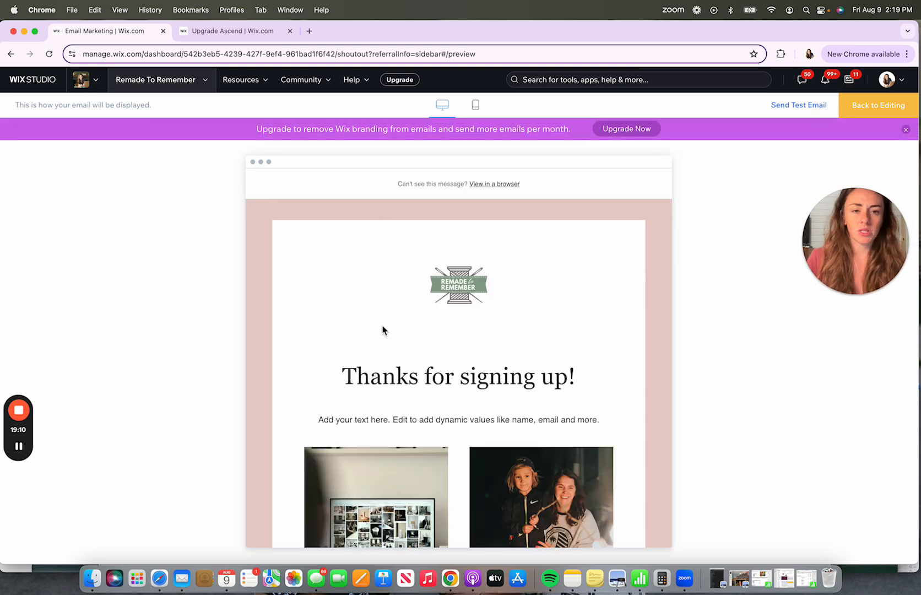
pyautogui.click(905, 130)
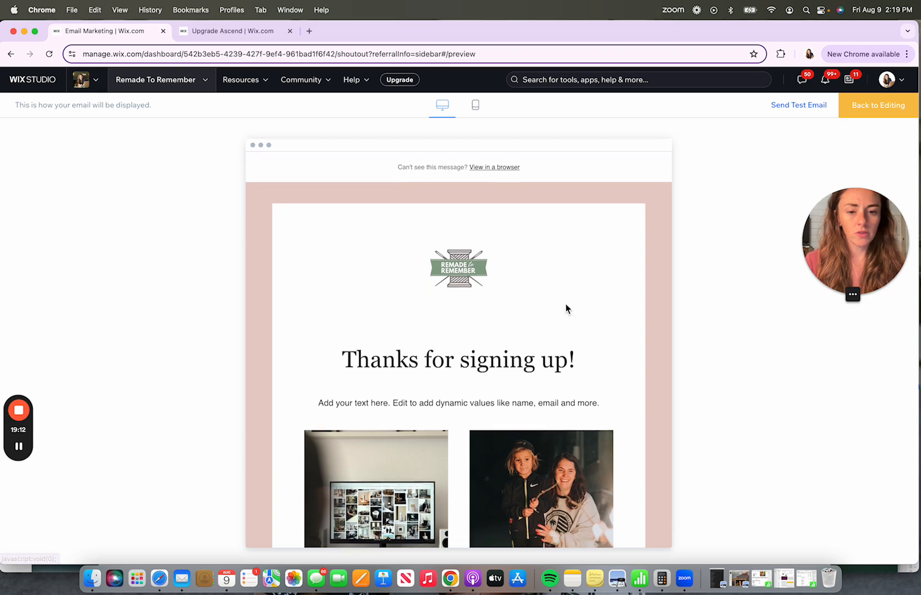
pyautogui.scroll(-10, 566, 308)
pyautogui.scroll(7, 566, 308)
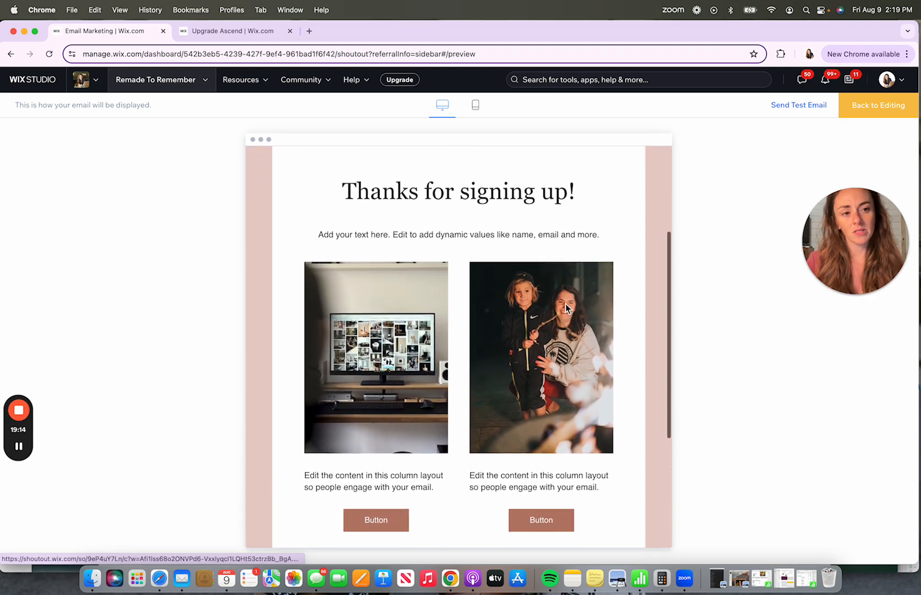
pyautogui.scroll(3, 565, 307)
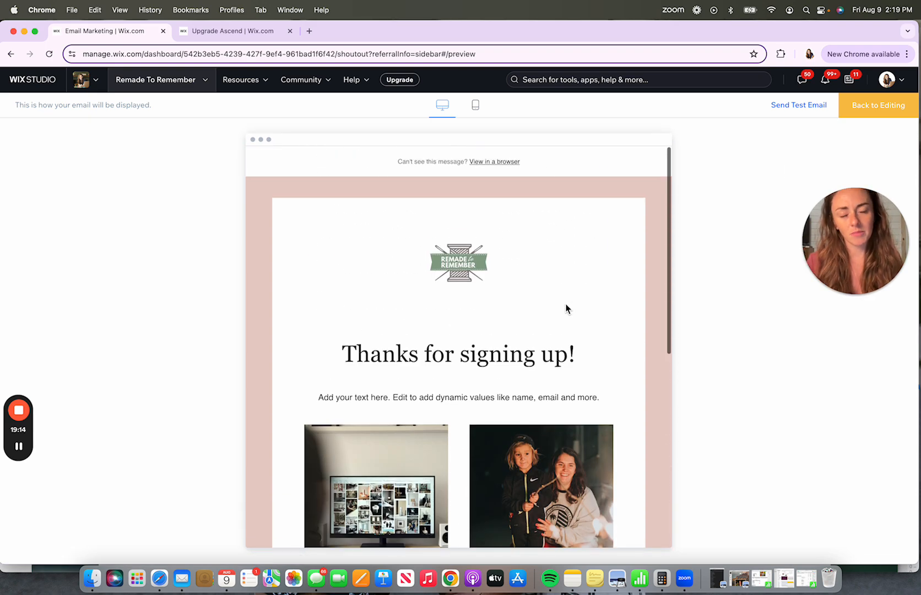
pyautogui.click(476, 107)
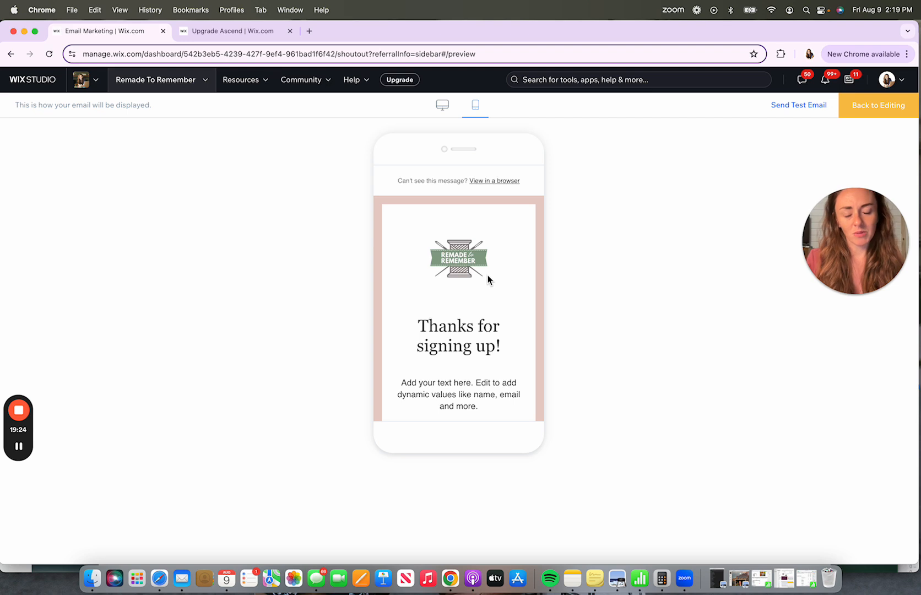
pyautogui.scroll(-10, 488, 275)
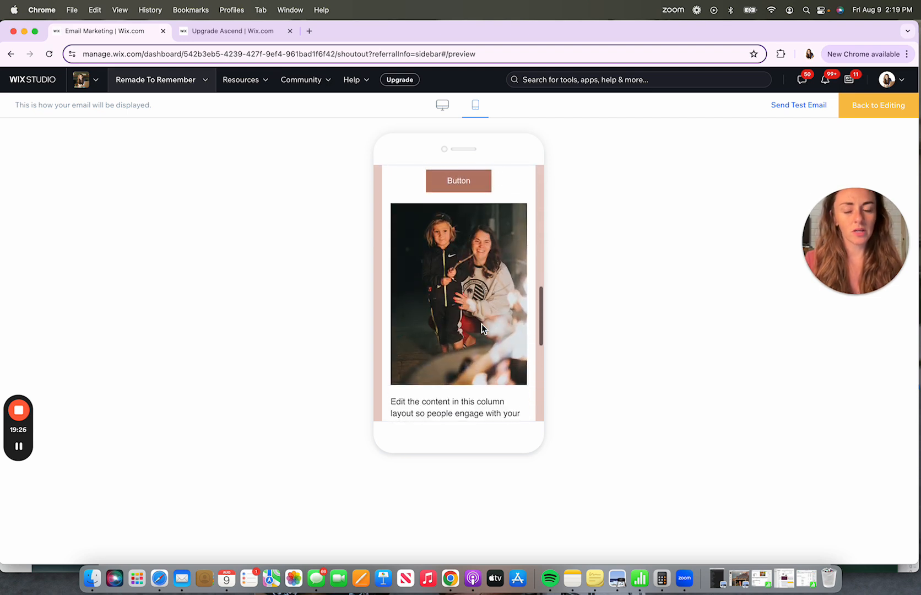
pyautogui.scroll(-6, 482, 324)
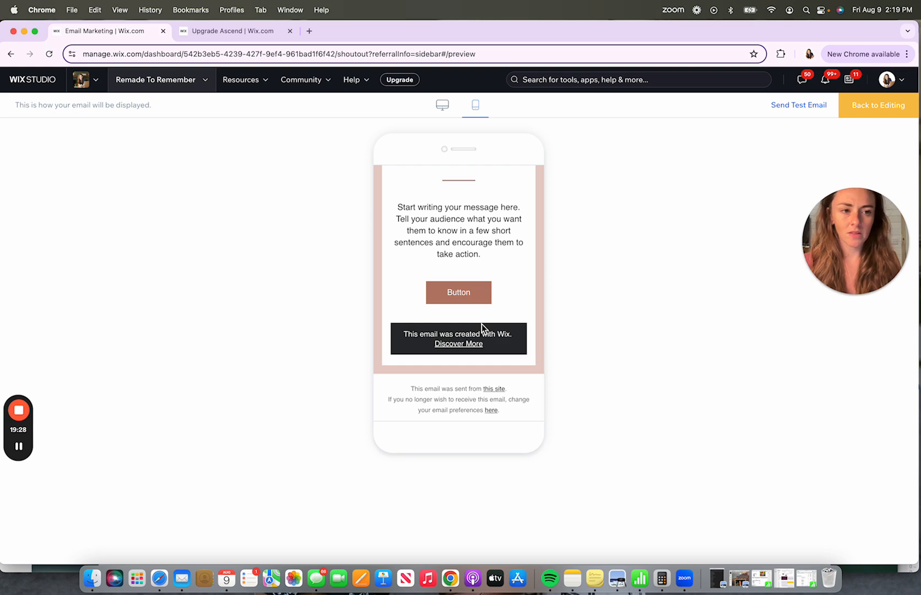
pyautogui.scroll(15, 481, 324)
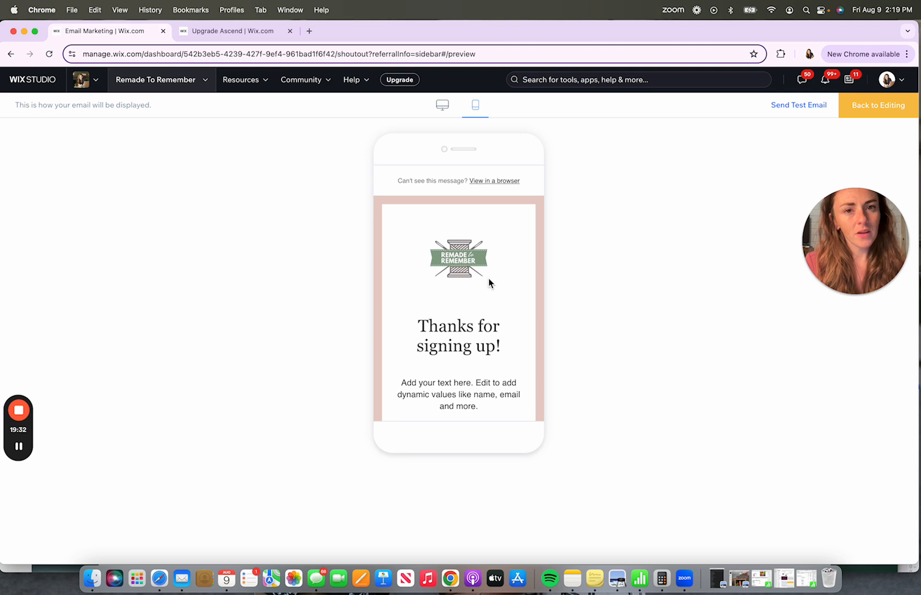
pyautogui.click(455, 105)
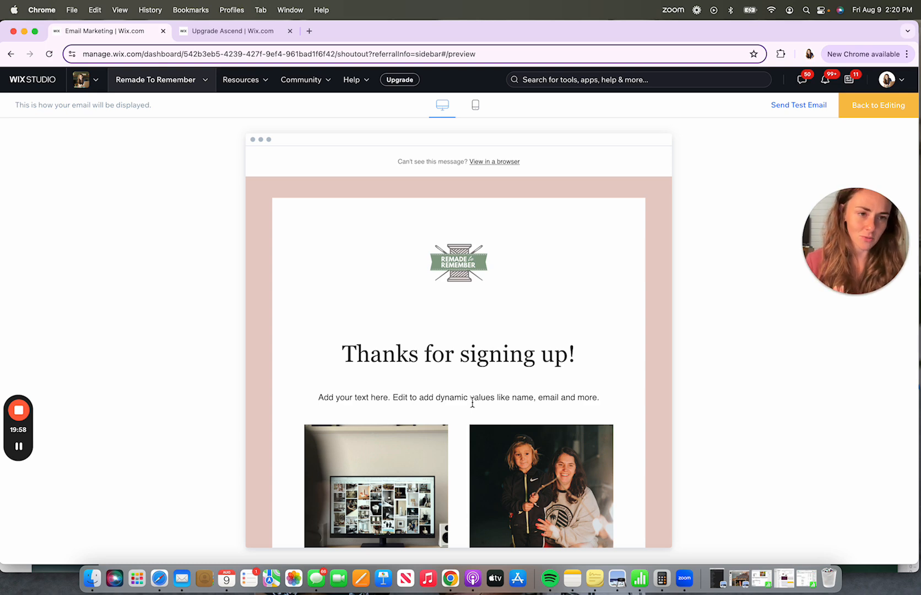
pyautogui.click(799, 105)
pyautogui.click(440, 171)
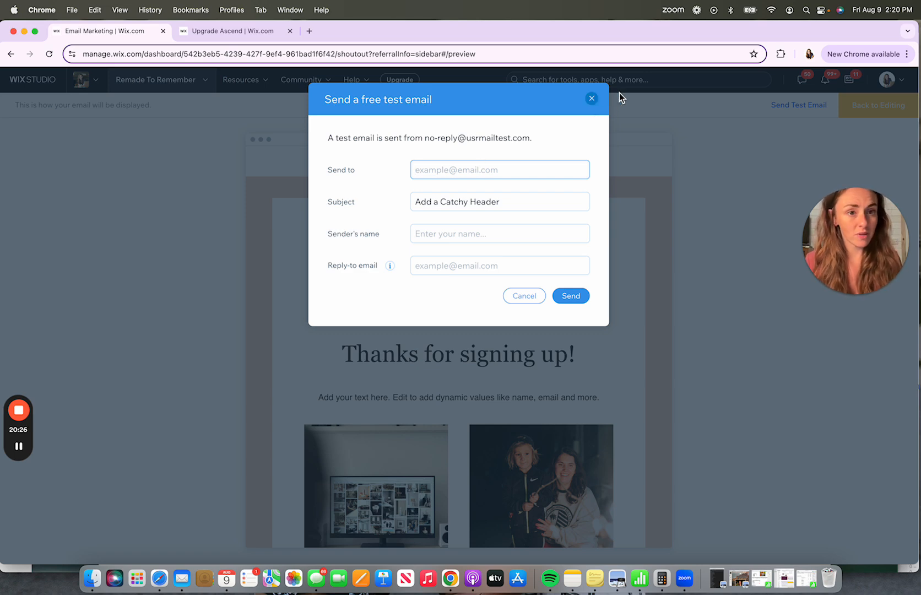
pyautogui.click(589, 102)
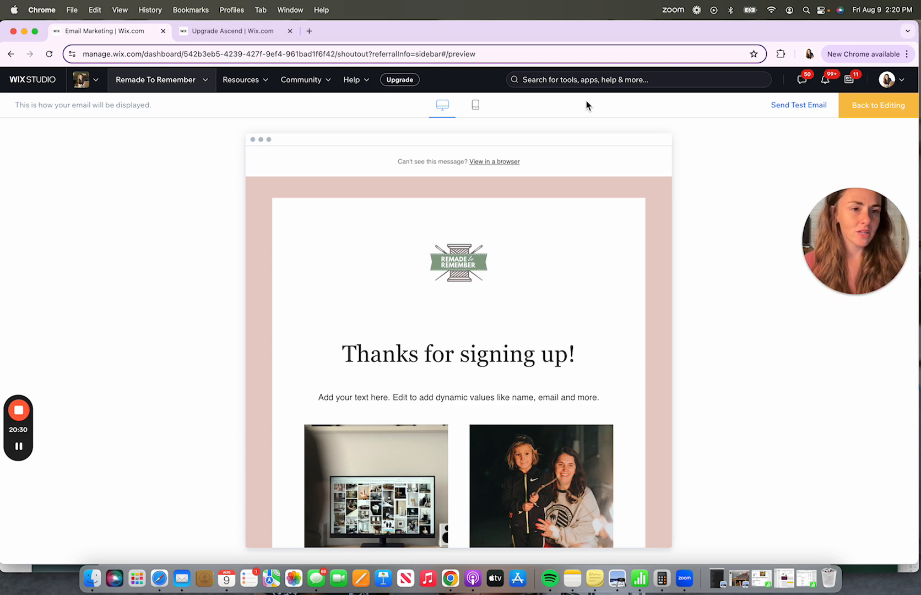
# - Return to the editor, continue to the recipients step and turn off Only show active contacts
pyautogui.click(870, 110)
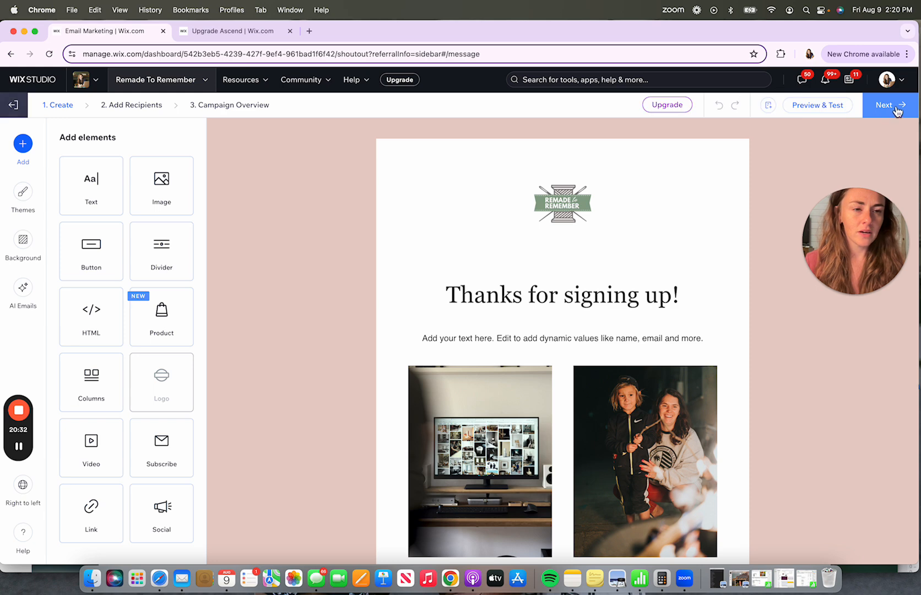
pyautogui.click(892, 110)
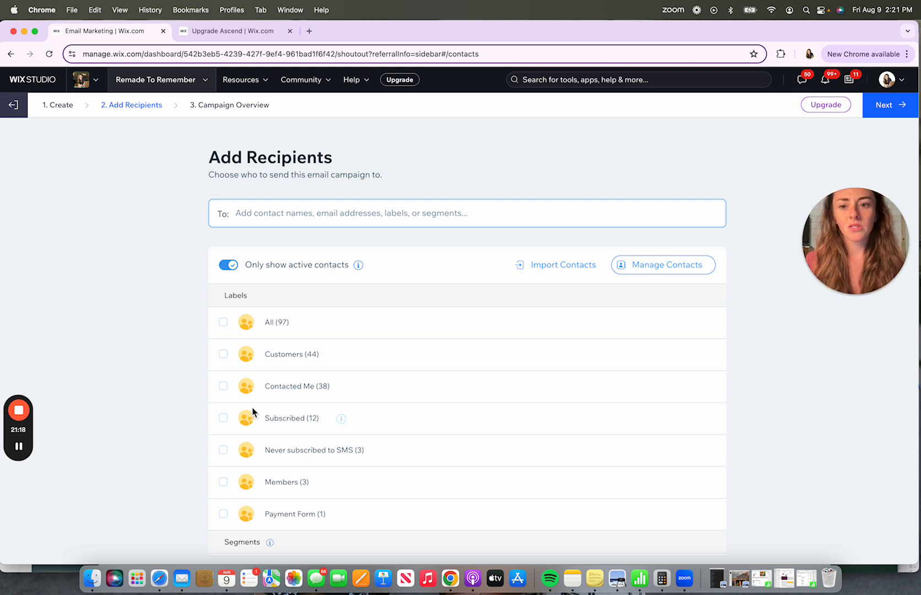
pyautogui.click(224, 326)
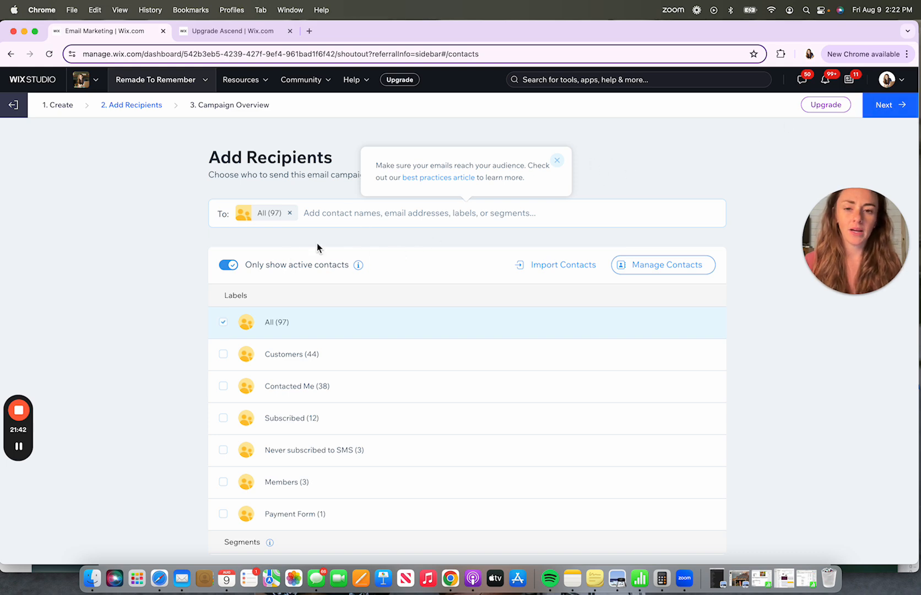
pyautogui.click(242, 266)
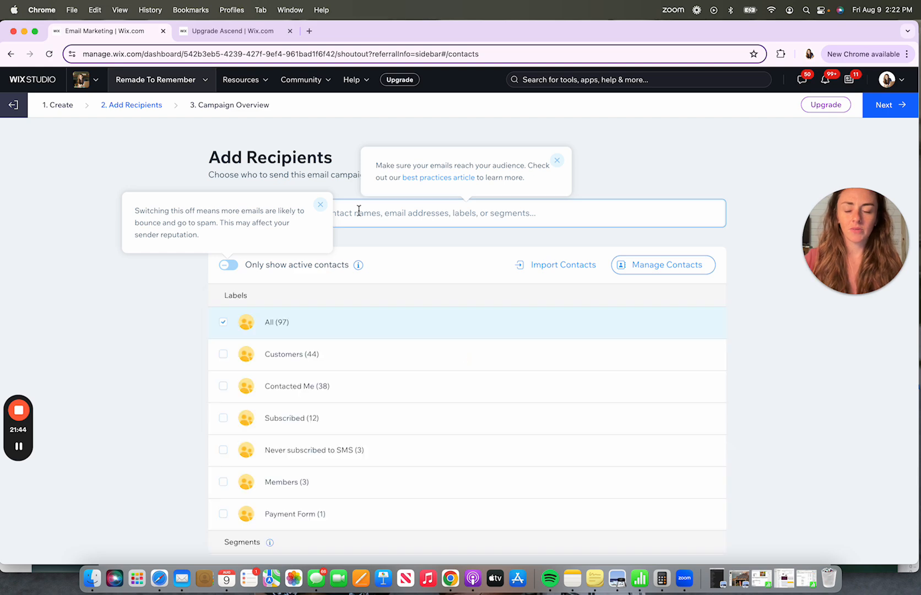
pyautogui.click(321, 205)
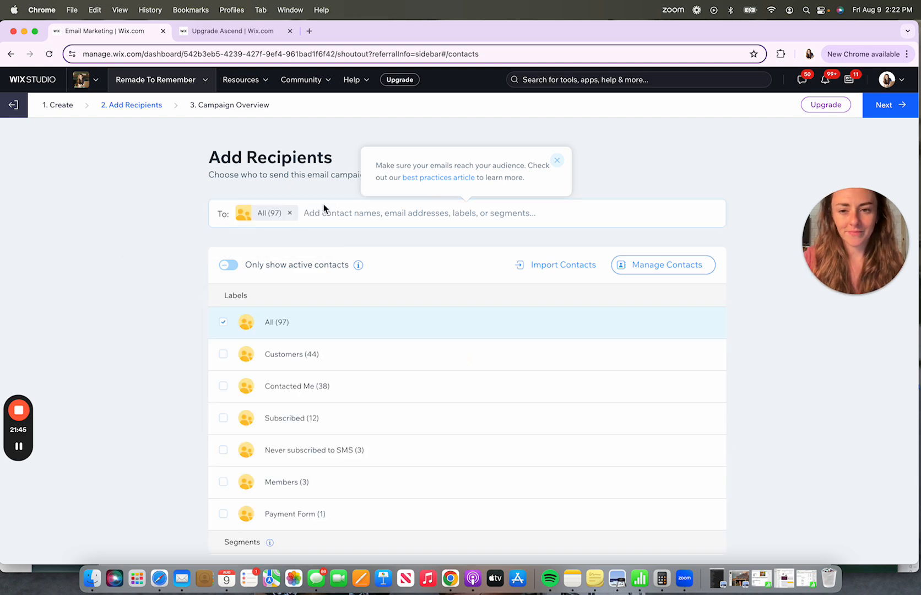
# - Replace the All label with the recipient's email address as the only recipient
pyautogui.click(288, 214)
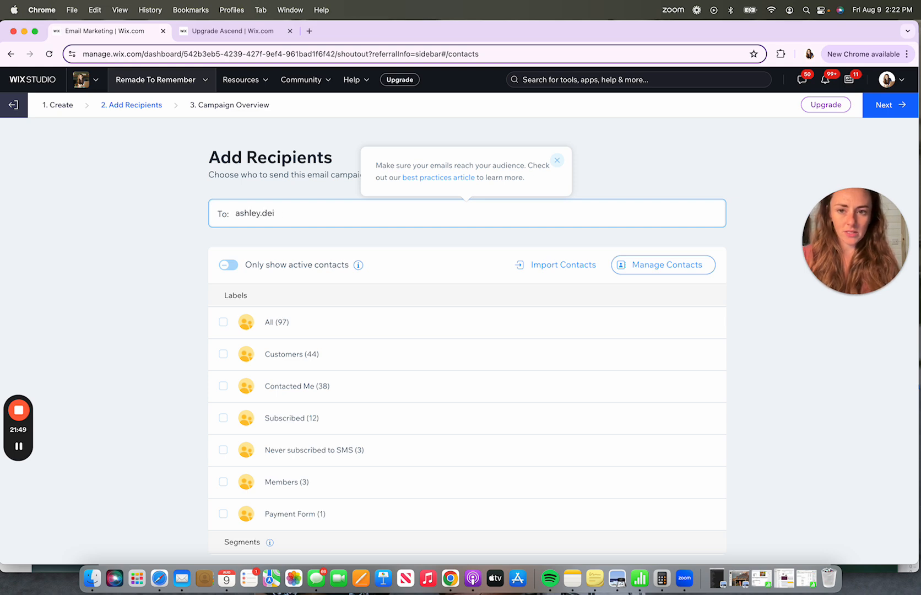
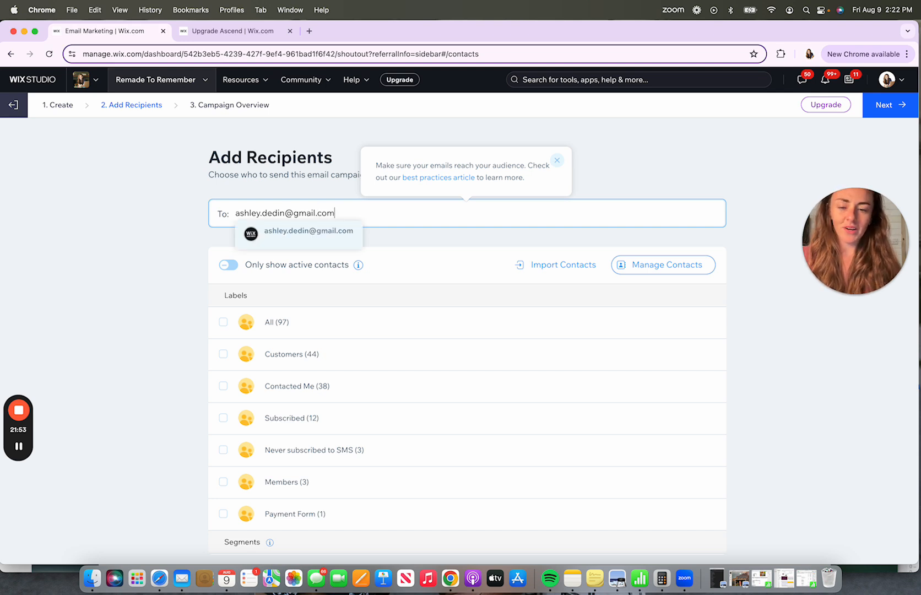
pyautogui.click(296, 247)
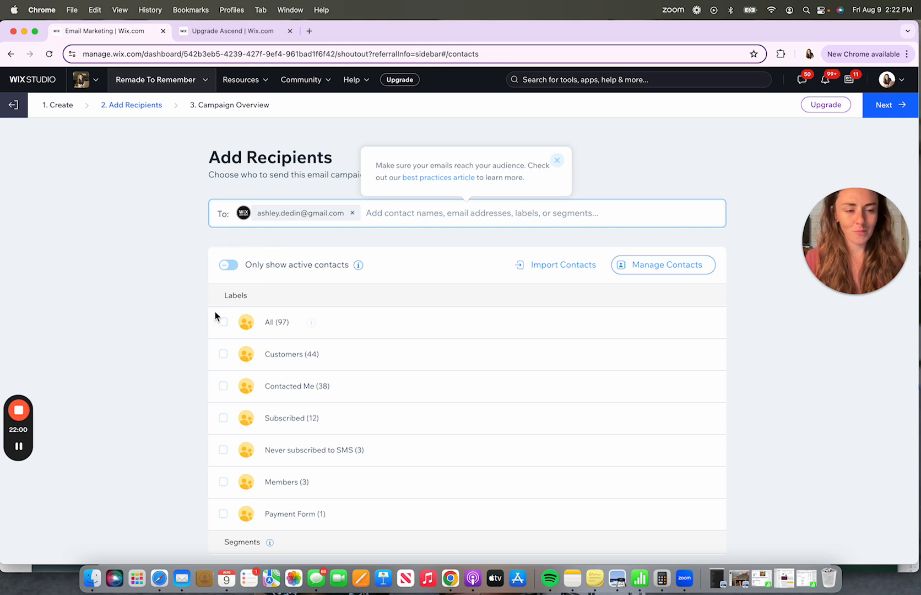
# - Continue to the campaign overview and change the subject line to Thanks for signing up!
pyautogui.click(886, 108)
pyautogui.moveTo(887, 110)
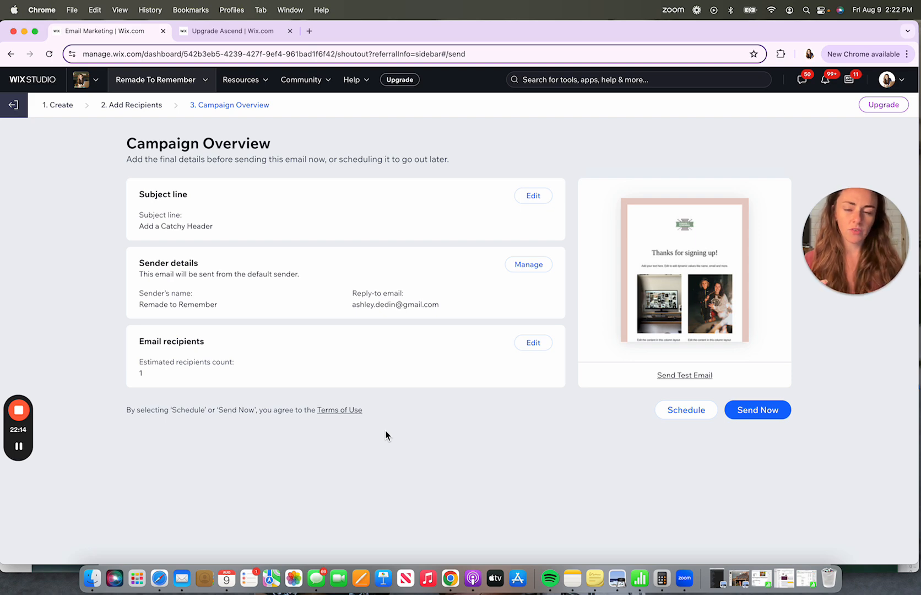
pyautogui.click(538, 199)
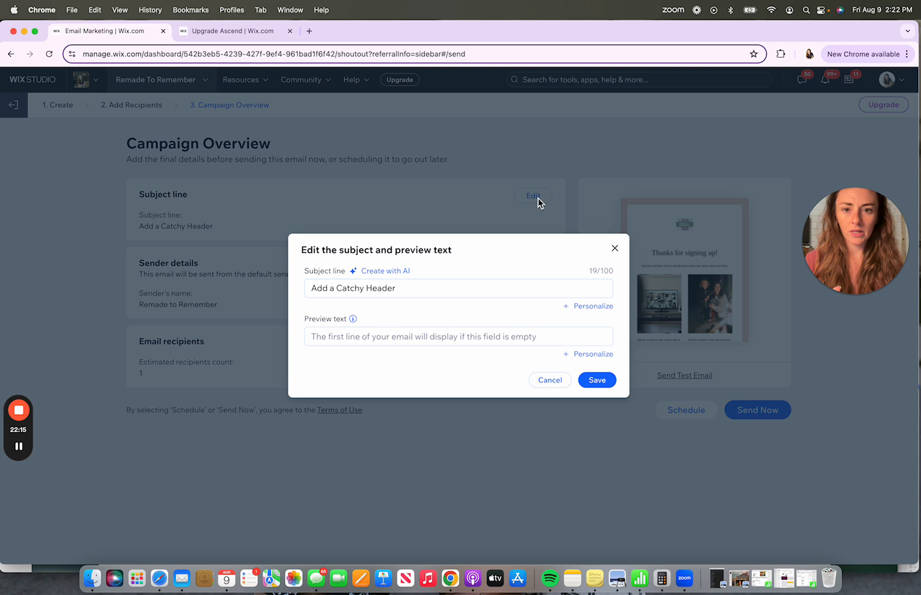
pyautogui.click(413, 288)
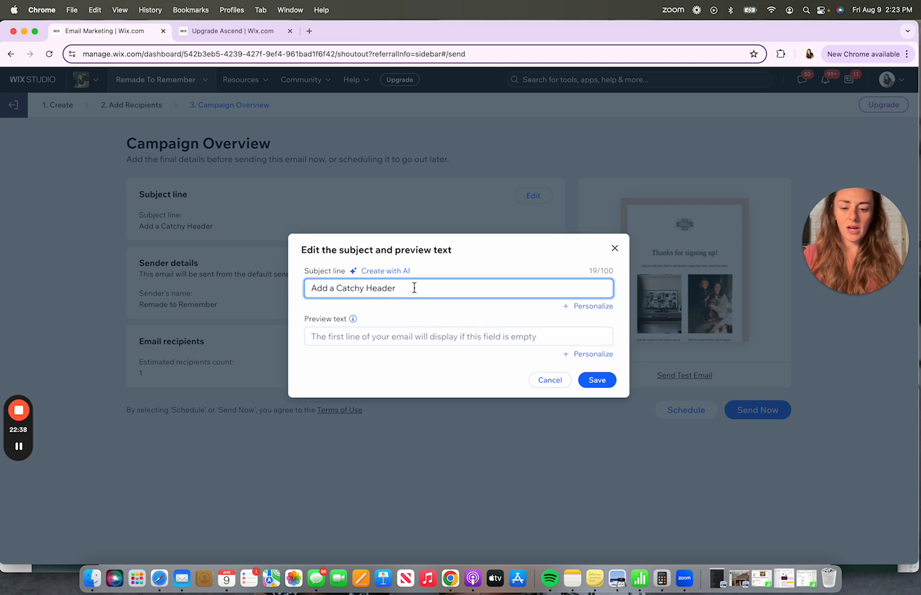
pyautogui.press('super+a')
pyautogui.write('Thanks for sign')
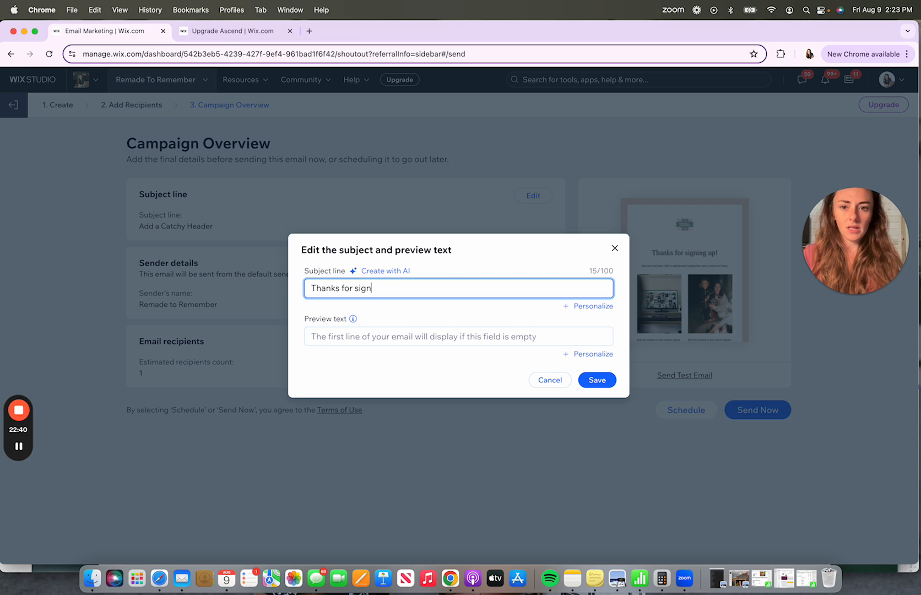
pyautogui.write('ing')
pyautogui.press('BackSpace')
pyautogui.press('BackSpace')
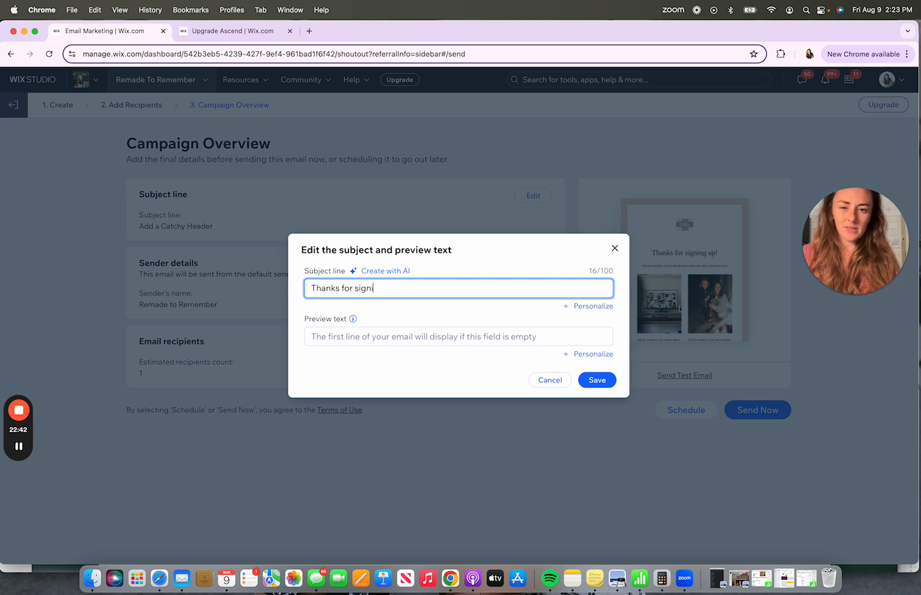
pyautogui.write('ng upo!')
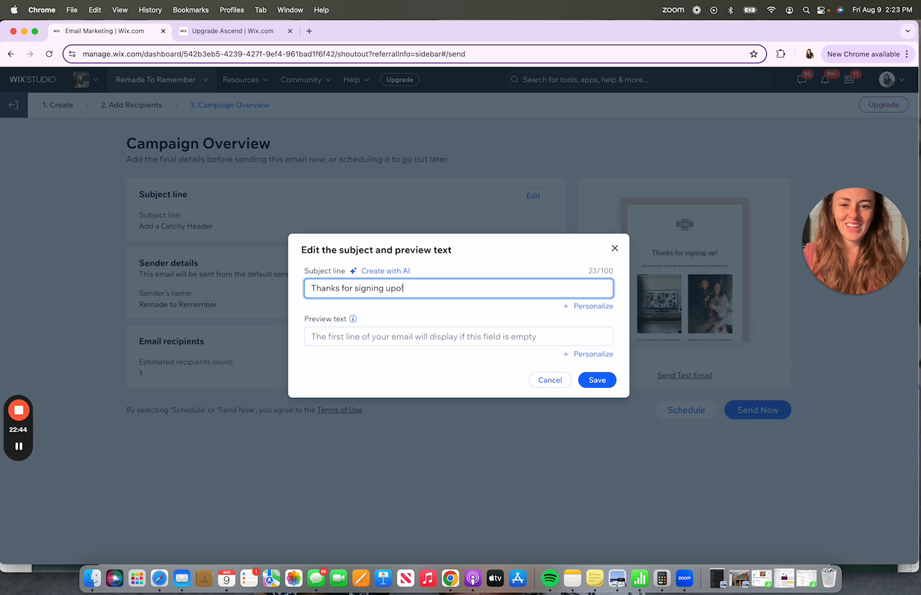
pyautogui.press('Left')
pyautogui.press('BackSpace')
# - Set the preview text to It's been a great summer... and save the subject details
pyautogui.click(348, 335)
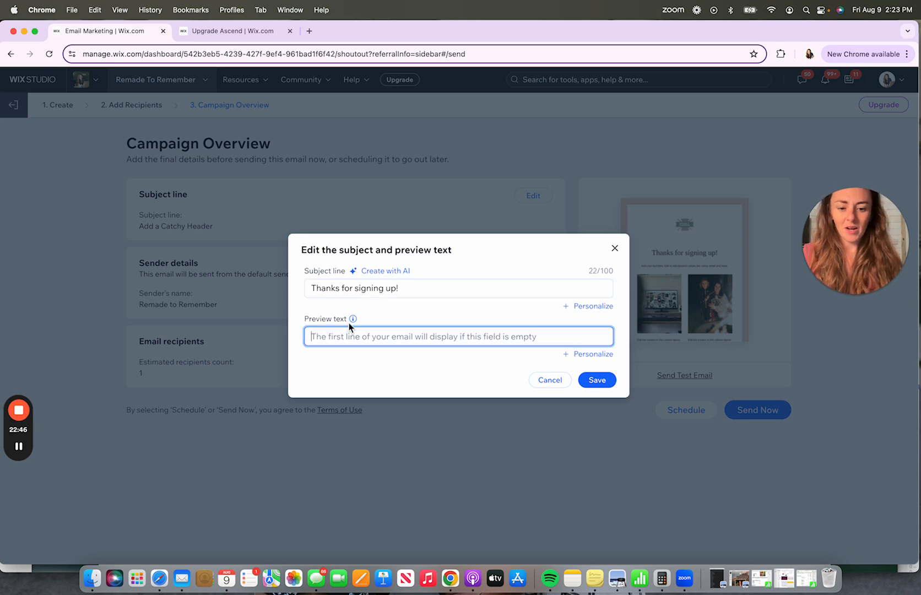
pyautogui.write("It's been a")
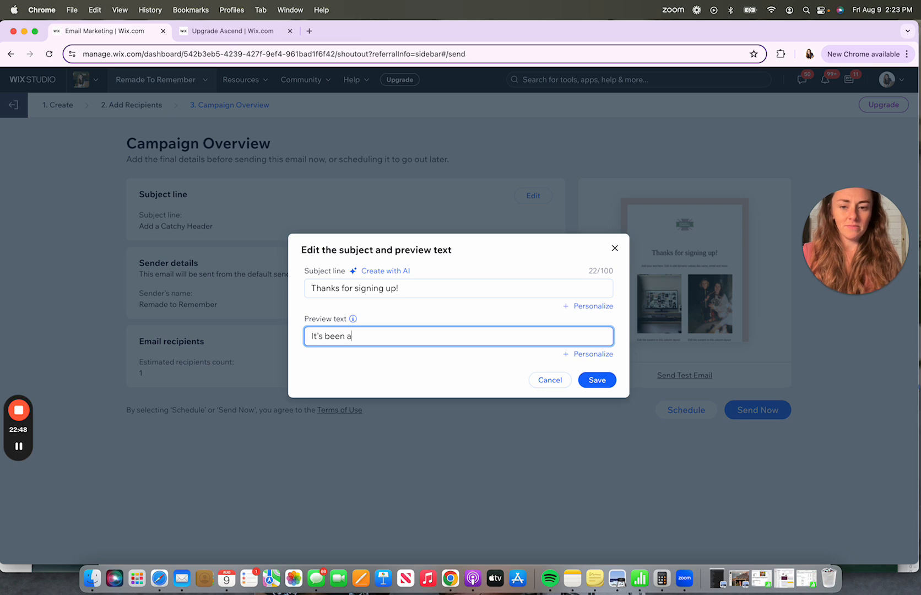
pyautogui.write(' great summer...')
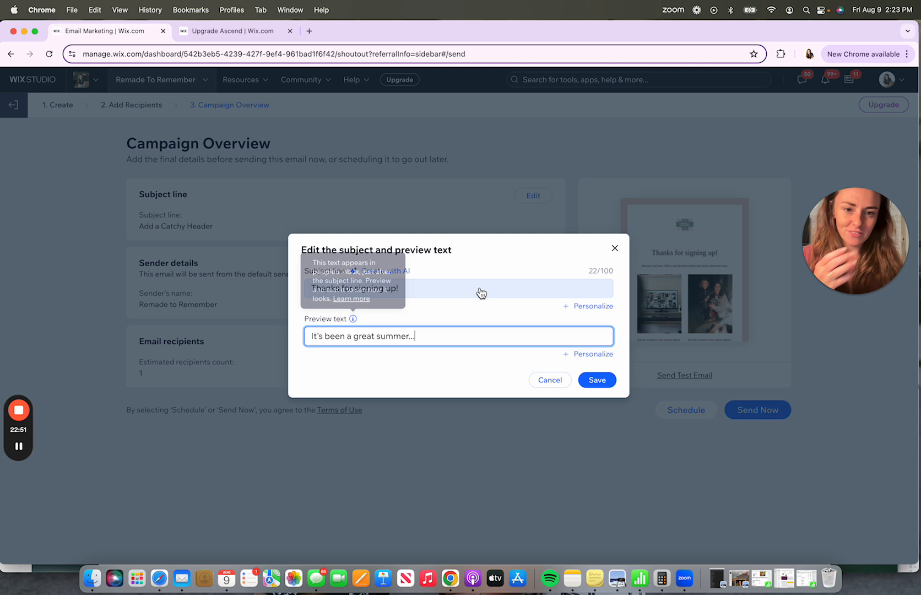
pyautogui.click(599, 381)
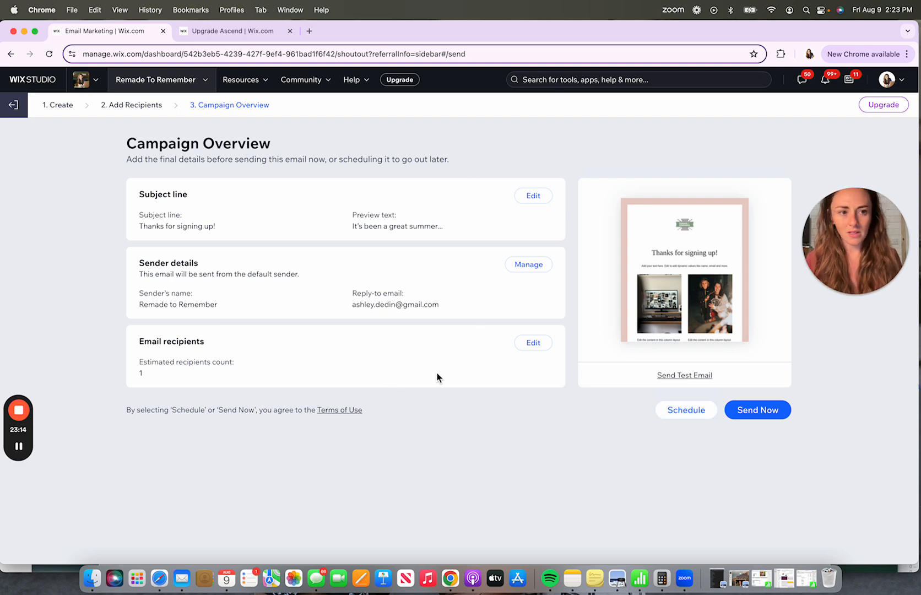
# - Open the campaign scheduling options and close them without scheduling
pyautogui.click(694, 413)
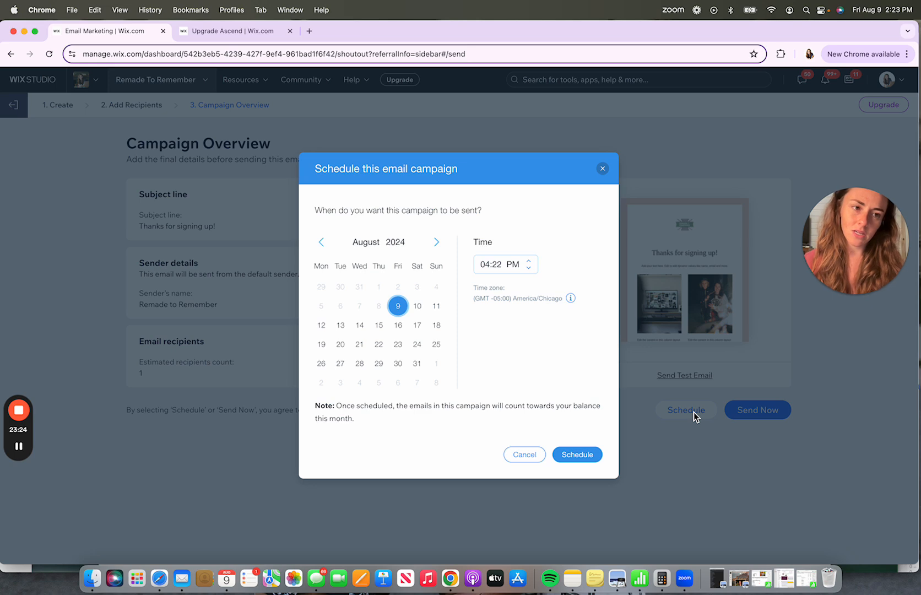
pyautogui.click(602, 168)
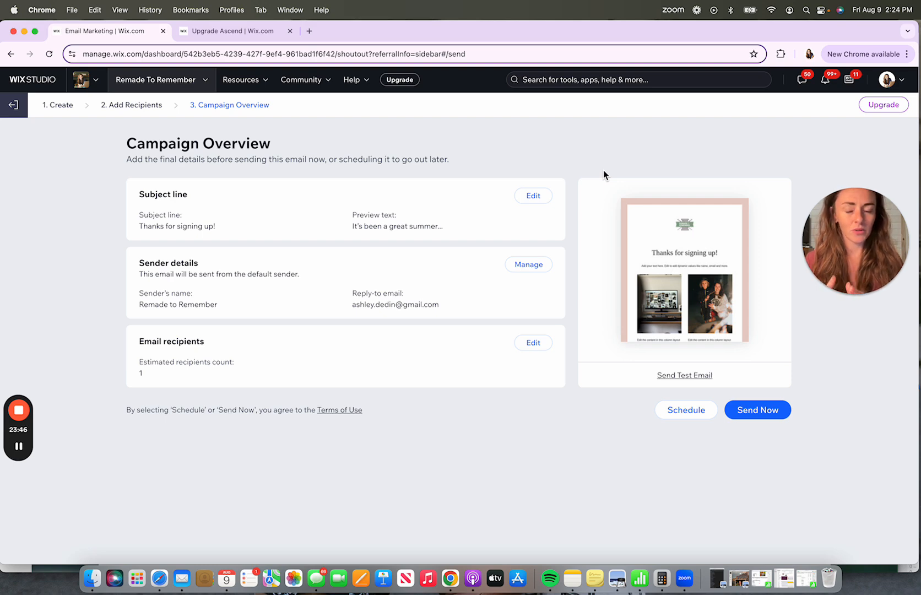
# - Exit the campaign setup and return to the Email Marketing dashboard, leaving the welcome email as a draft
pyautogui.click(14, 106)
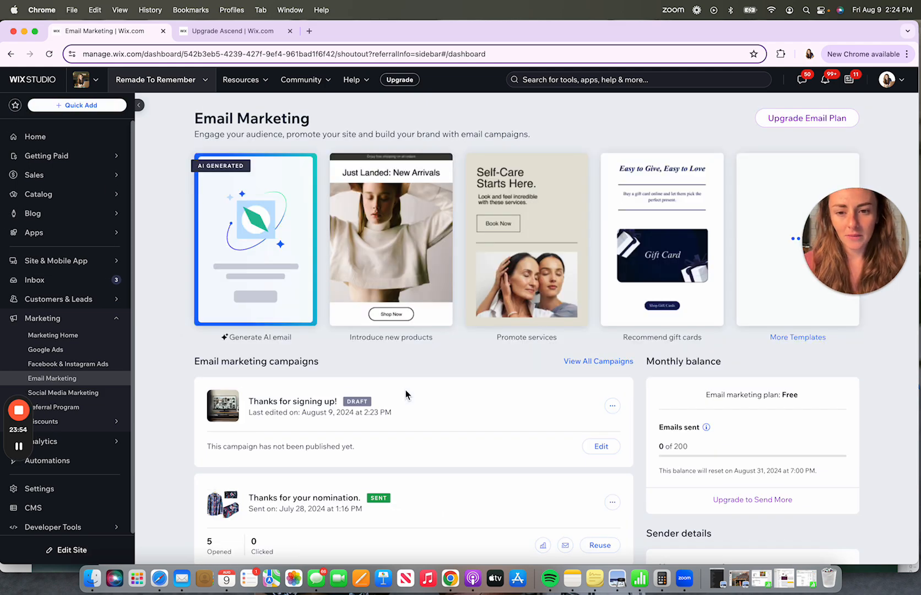
pyautogui.scroll(-1, 406, 394)
pyautogui.scroll(-3, 405, 389)
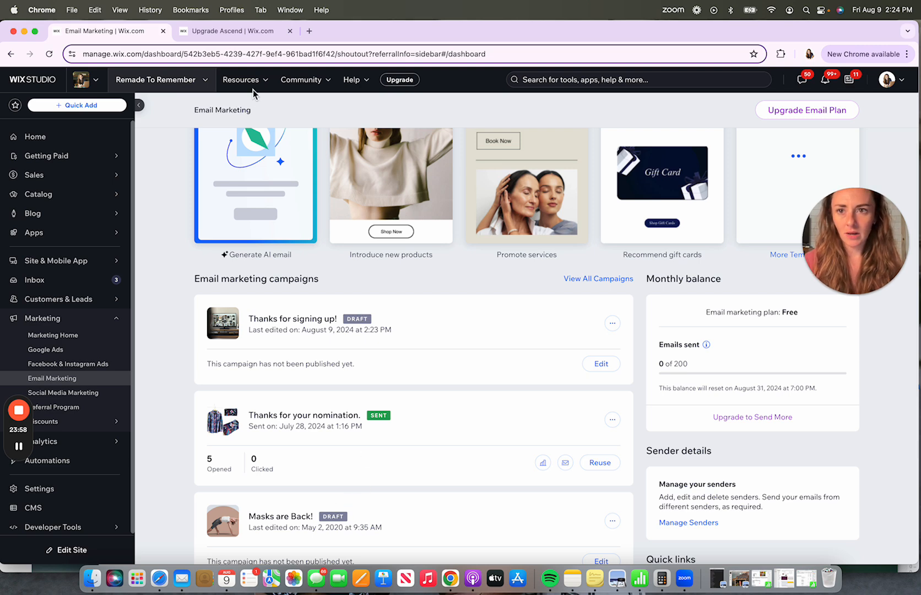
# - Switch to the MyActualBrand site and open its Email Marketing page
pyautogui.click(225, 31)
pyautogui.click(149, 35)
pyautogui.click(155, 80)
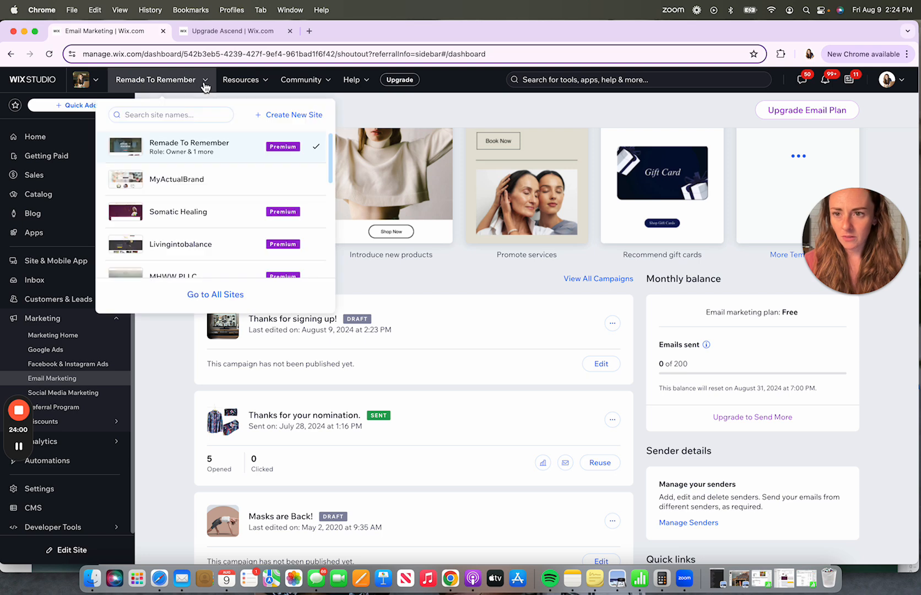
pyautogui.click(186, 185)
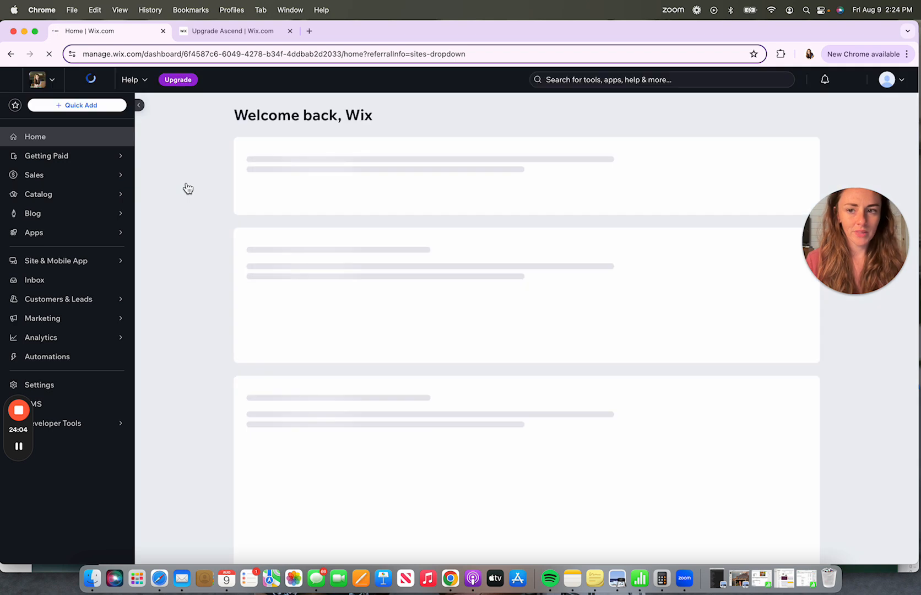
pyautogui.moveTo(90, 324)
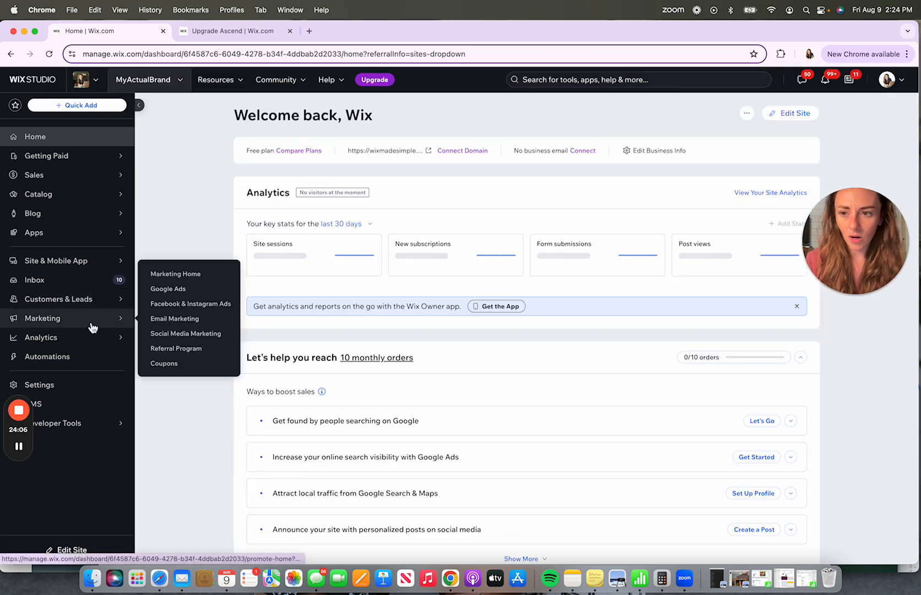
pyautogui.click(176, 319)
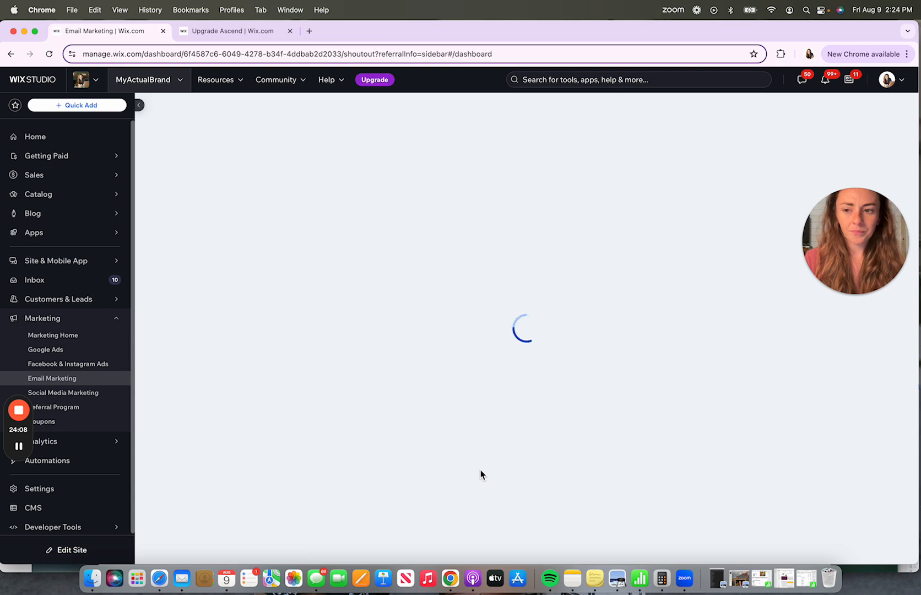
pyautogui.scroll(-5, 481, 475)
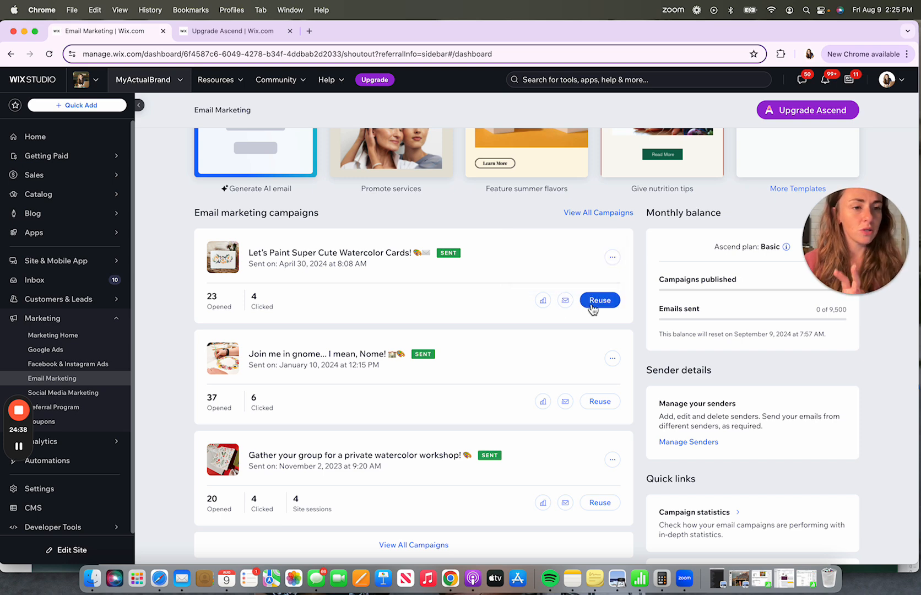
# - Open the statistics for the Let's Paint Super Cute Watercolor Cards! campaign, review them, and return to Email Marketing
pyautogui.click(612, 258)
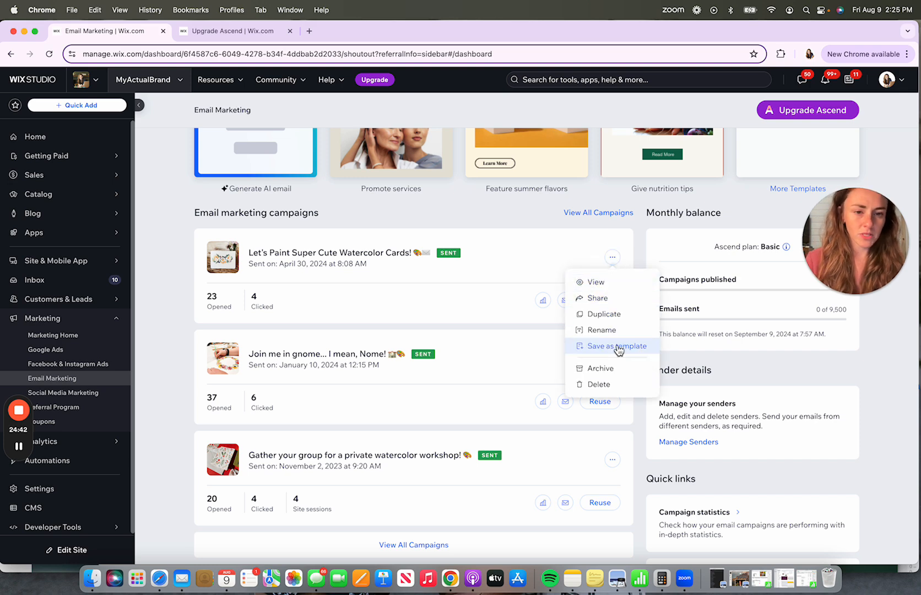
pyautogui.click(555, 263)
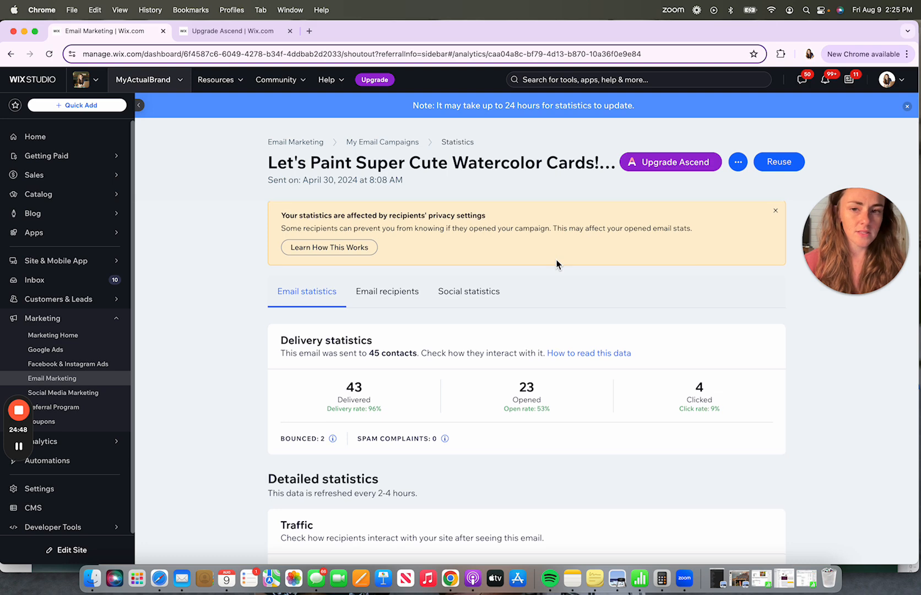
pyautogui.scroll(-3, 556, 264)
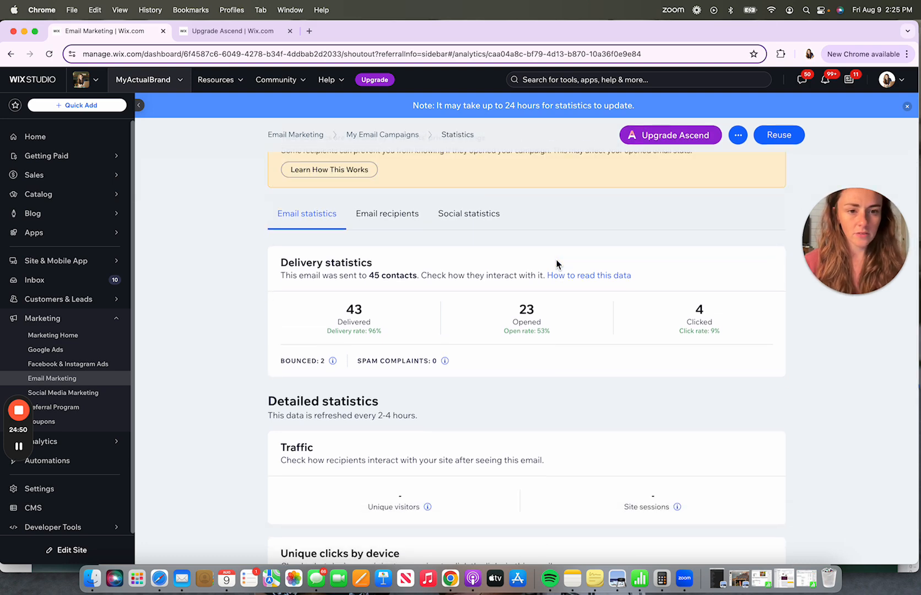
pyautogui.scroll(-10, 556, 264)
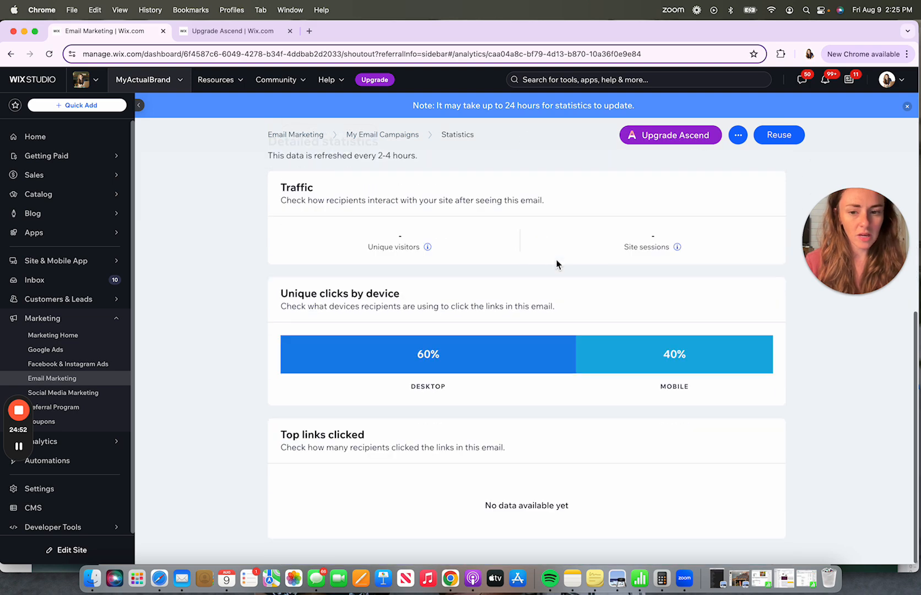
pyautogui.scroll(-1, 556, 262)
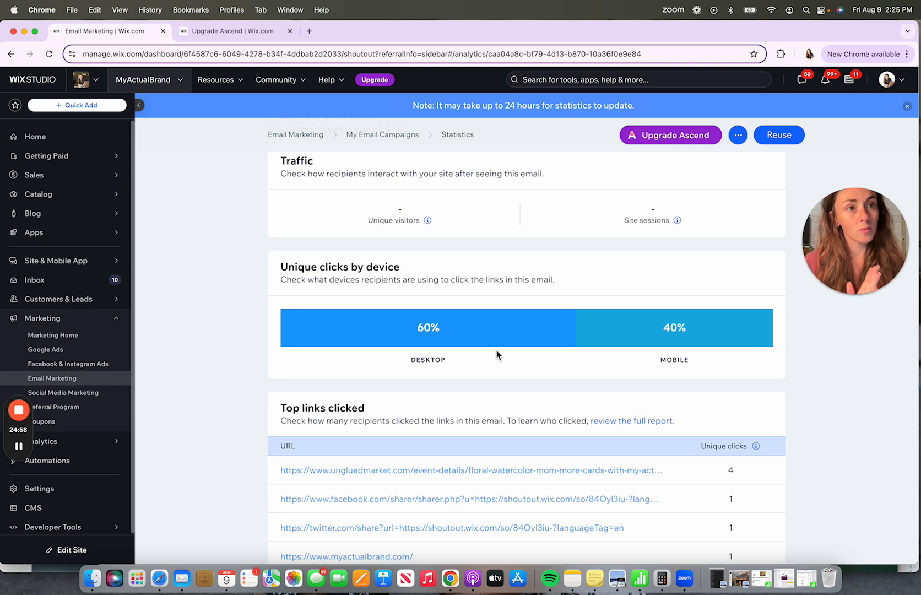
pyautogui.scroll(-3, 496, 354)
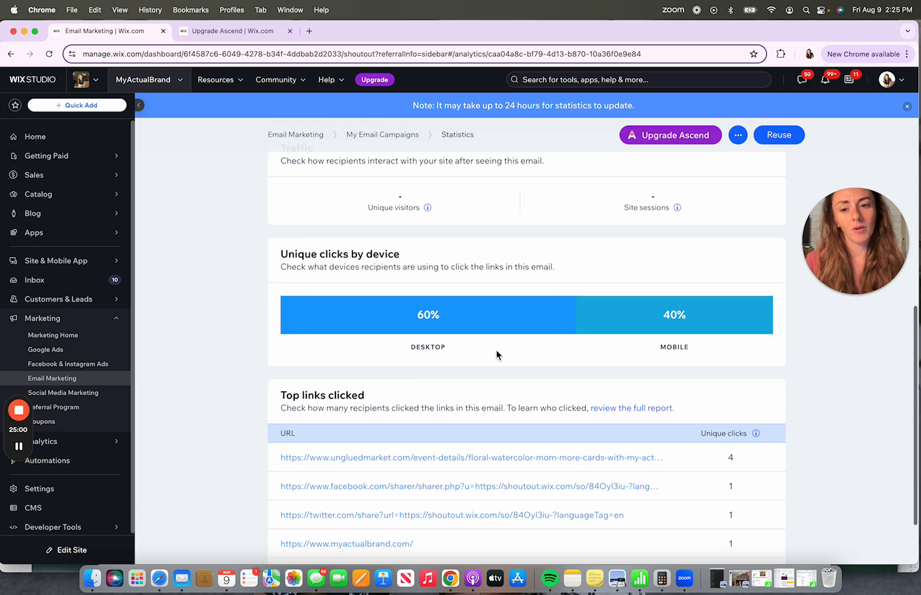
pyautogui.scroll(10, 497, 354)
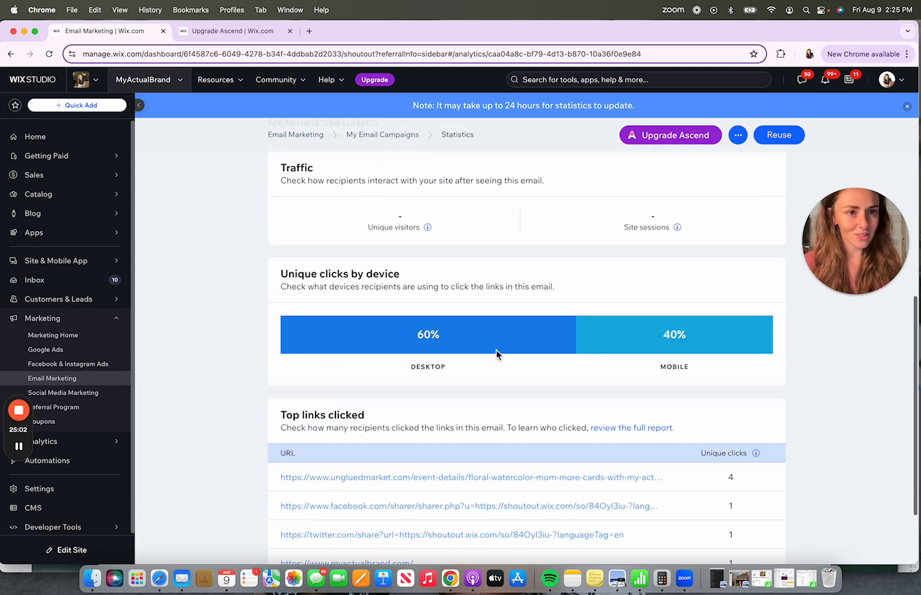
pyautogui.click(288, 146)
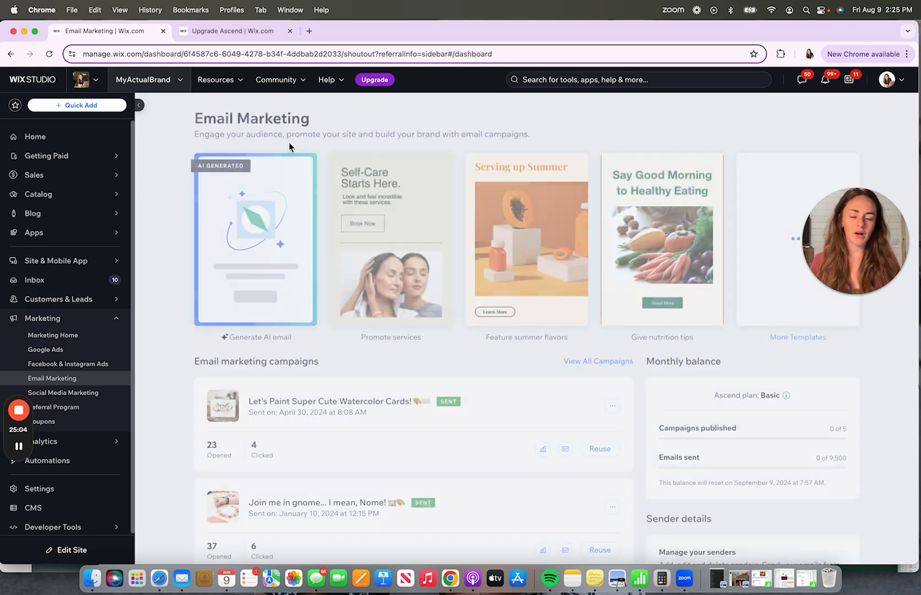